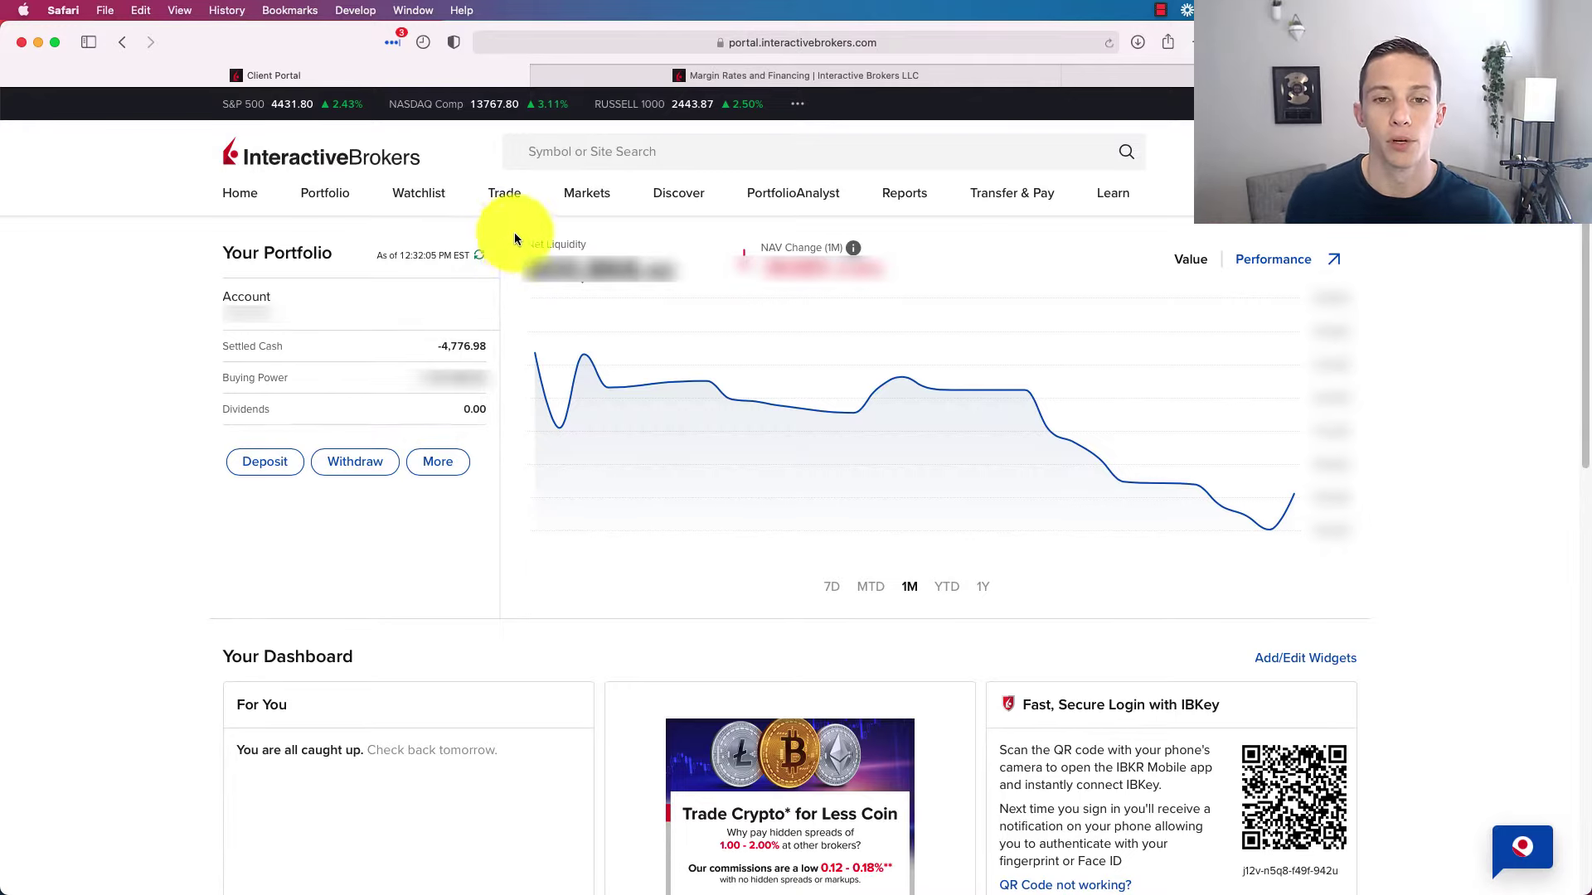
left_click(744, 76)
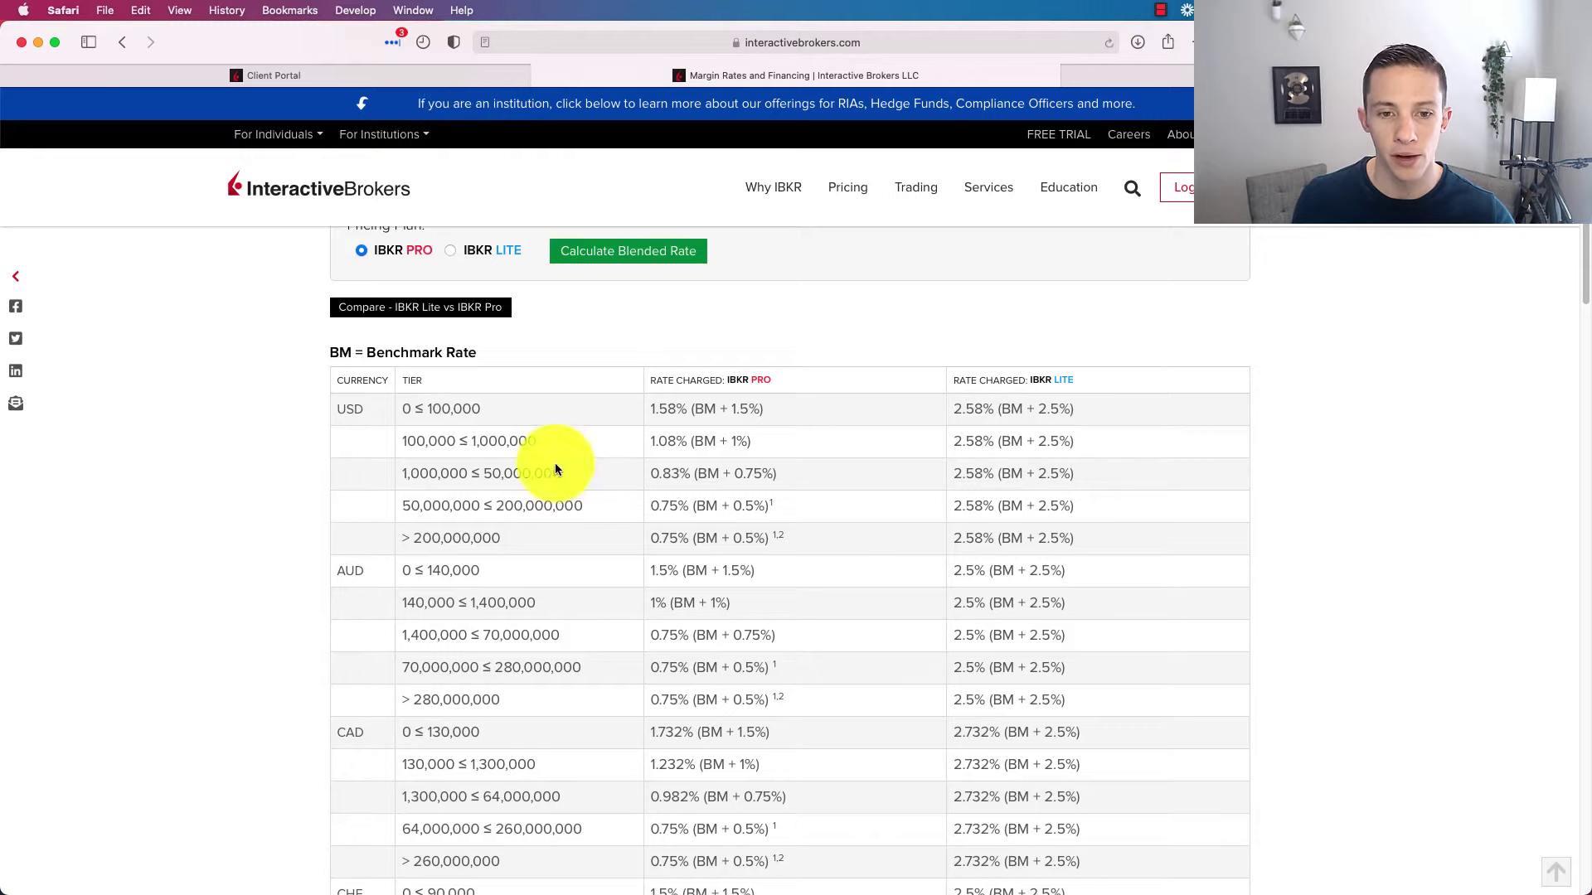
left_click_drag(651, 408, 725, 420)
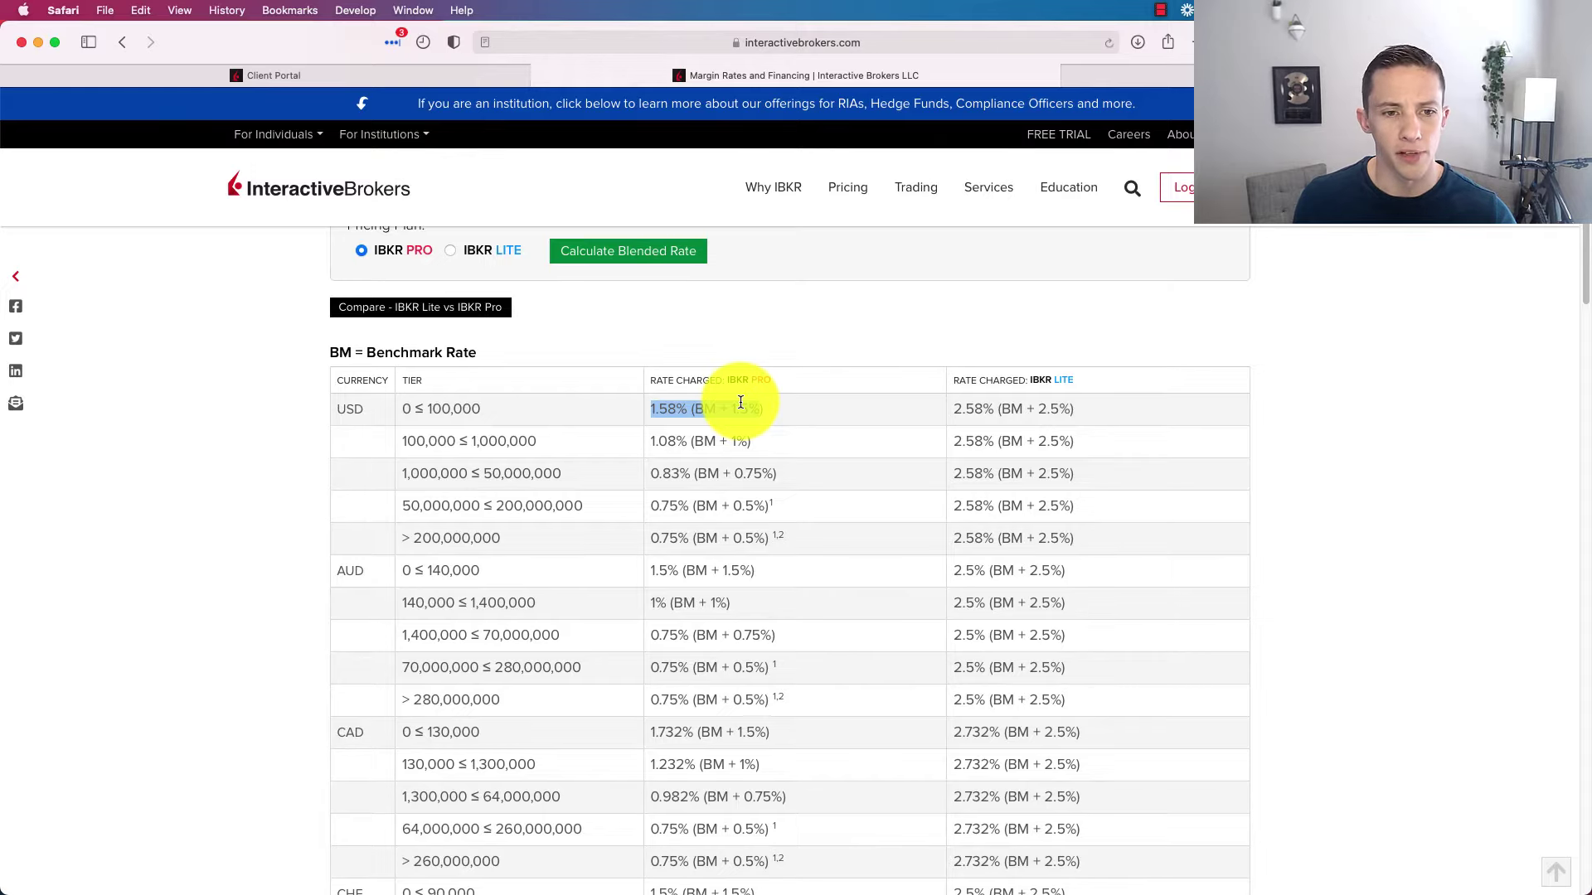
scroll(733, 411, "up", 5)
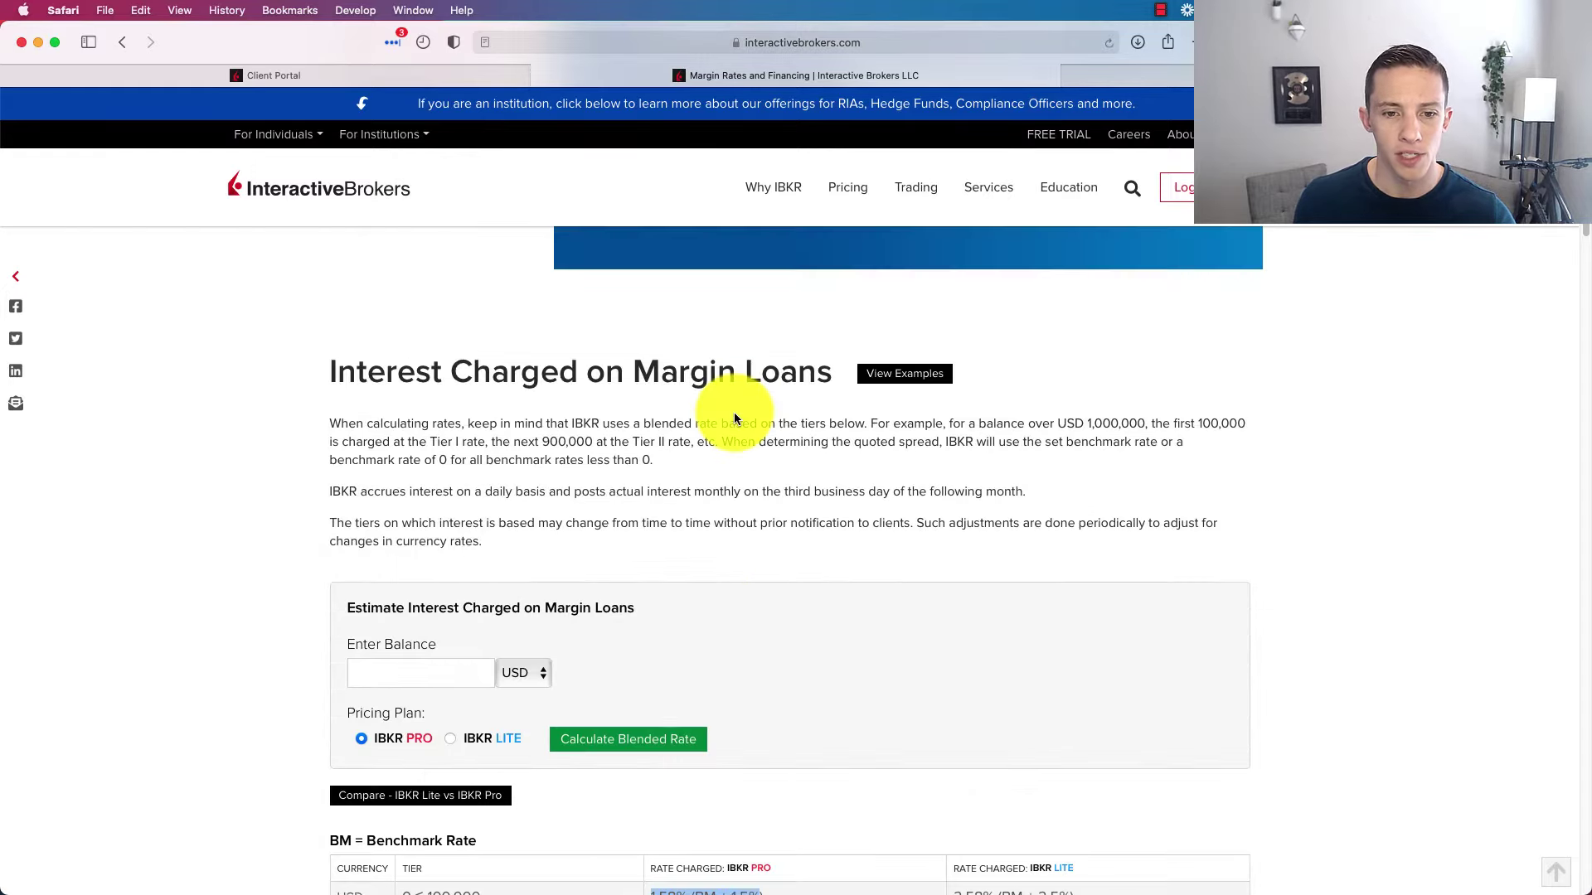
scroll(755, 436, "down", 4)
scroll(774, 459, "up", 4)
scroll(776, 461, "down", 5)
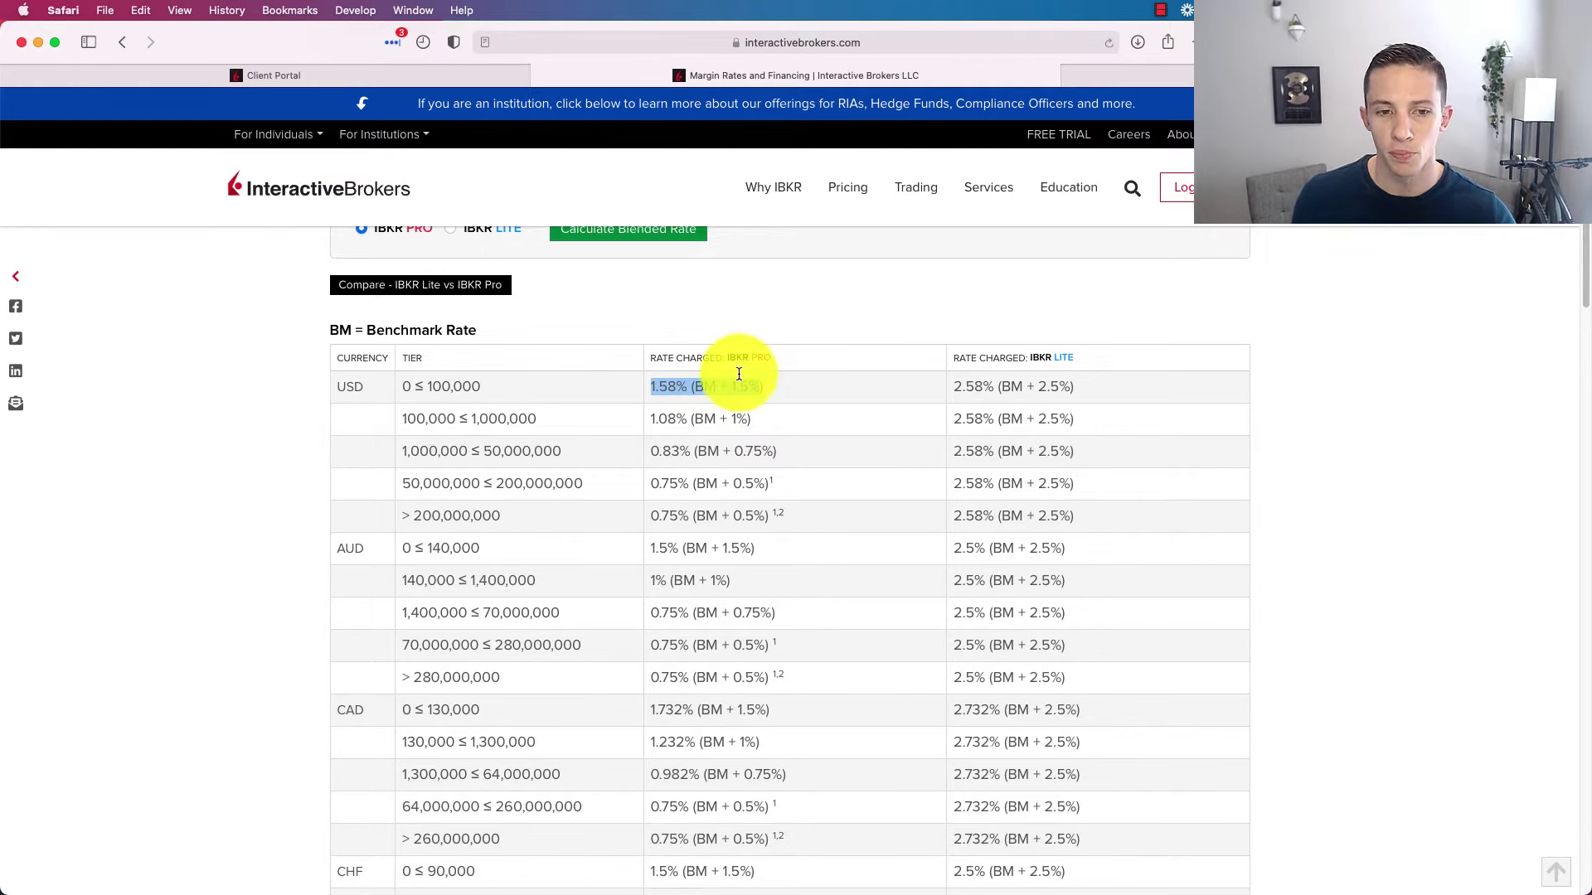
Step: Highlight the 2.58% Lite rate, the above-200,000,000 USD tier at 0.75%, and the 1.58% Pro rate
left_click_drag(958, 382, 1007, 403)
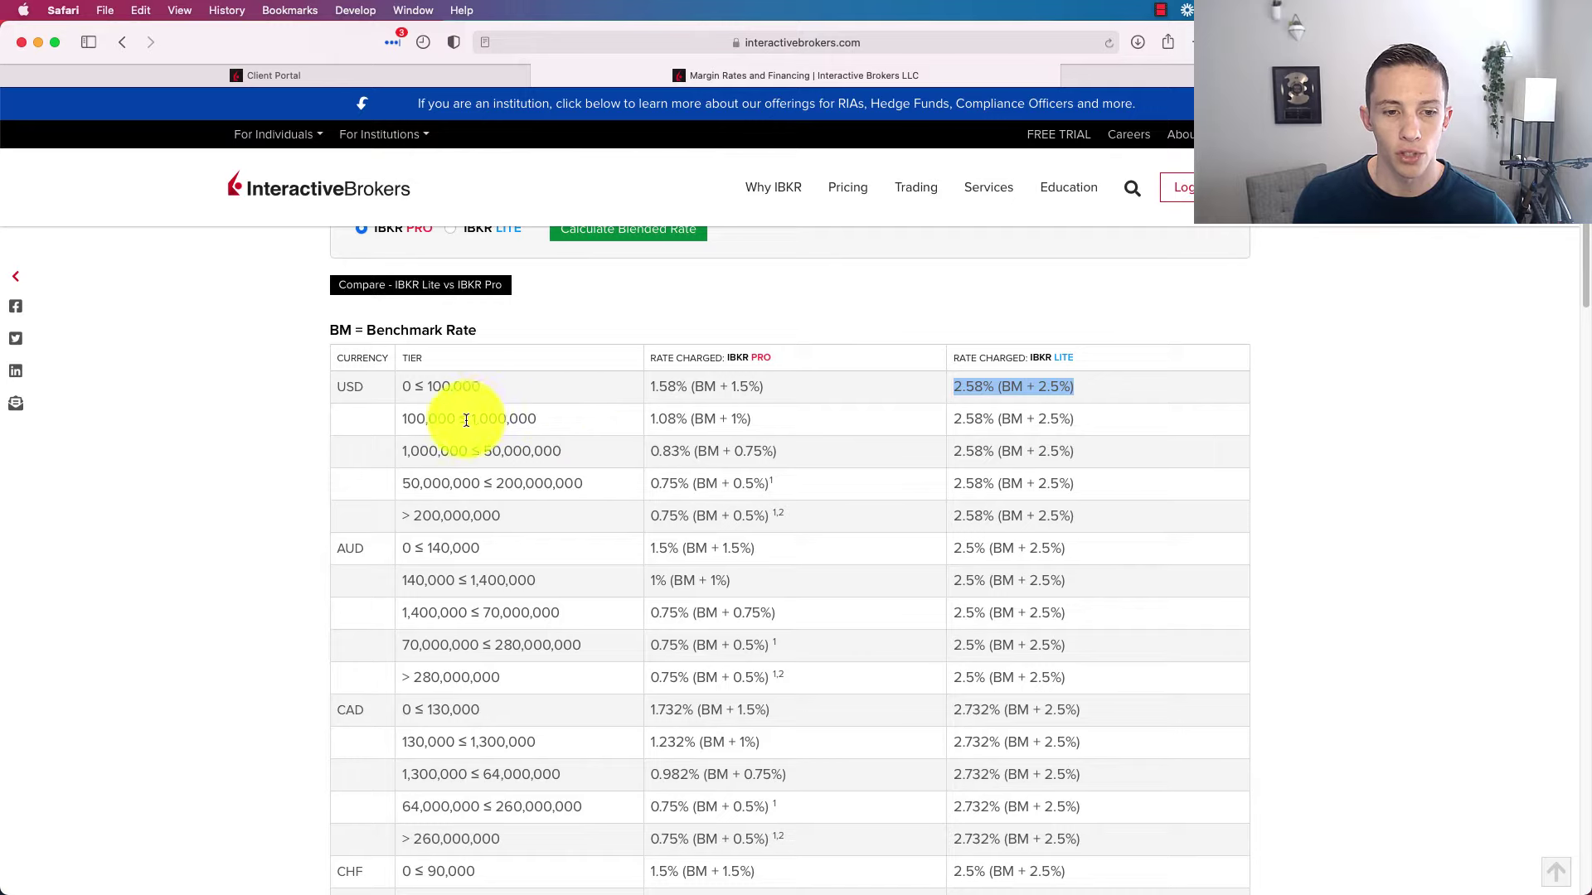
left_click(425, 521)
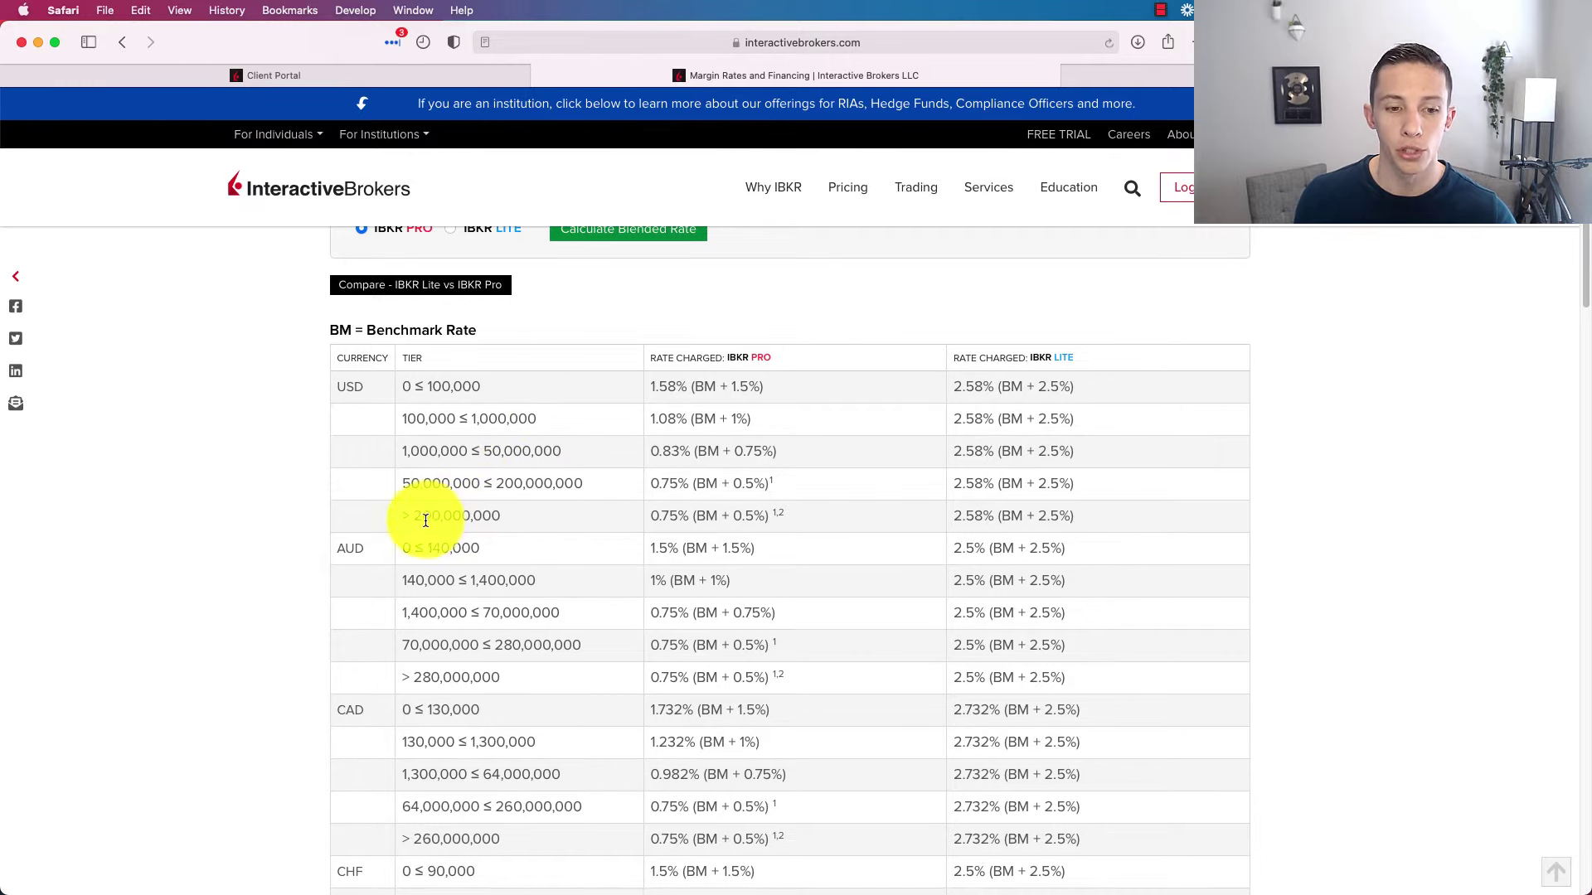
left_click_drag(425, 520, 533, 515)
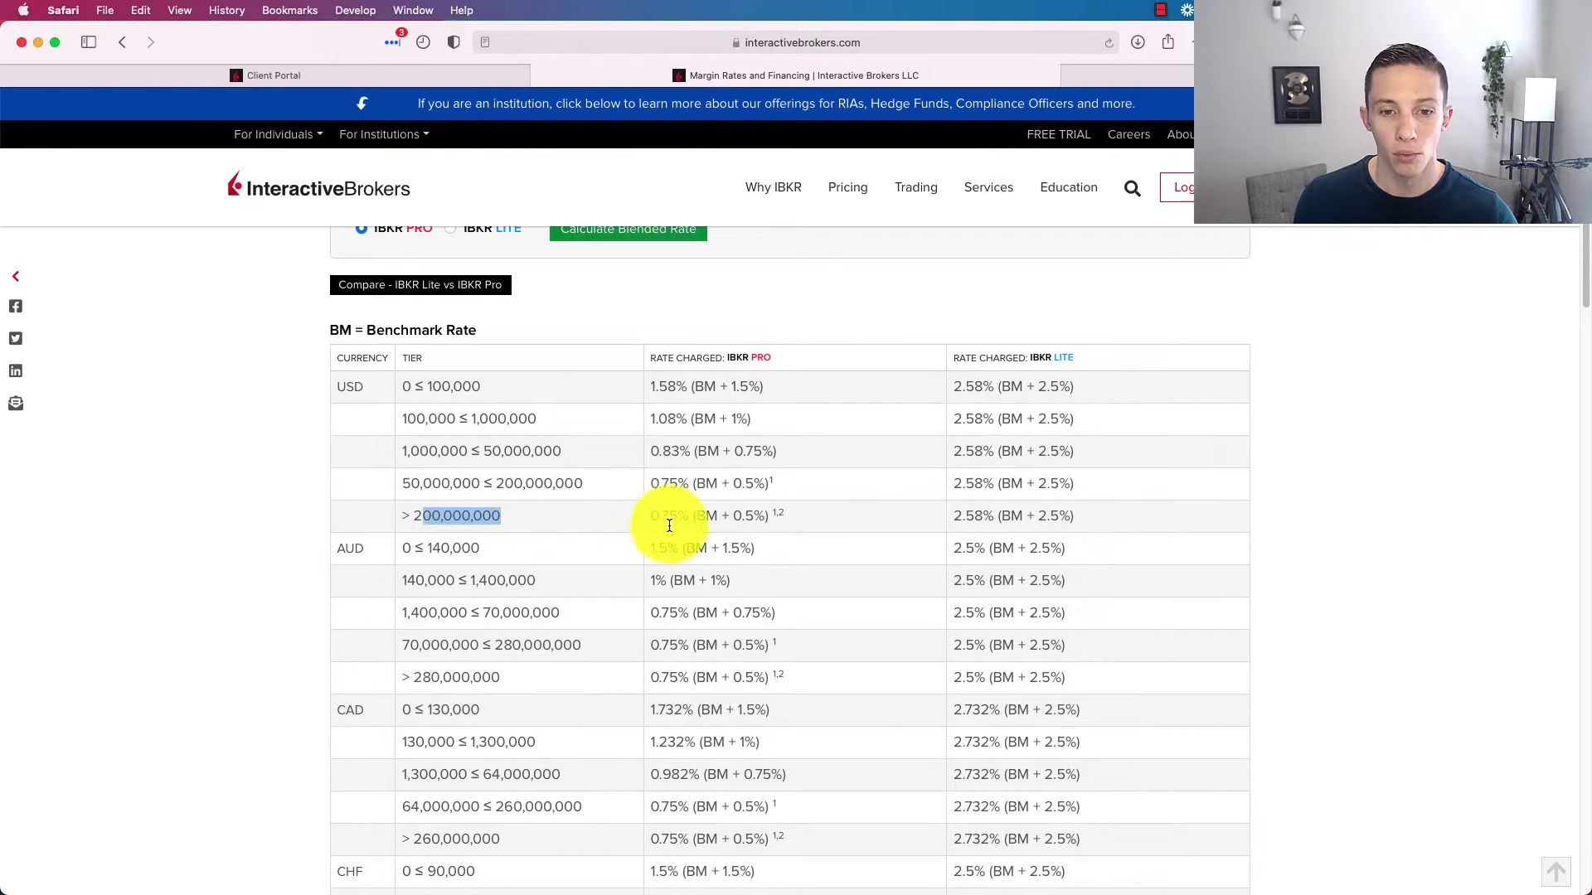
left_click_drag(652, 516, 682, 516)
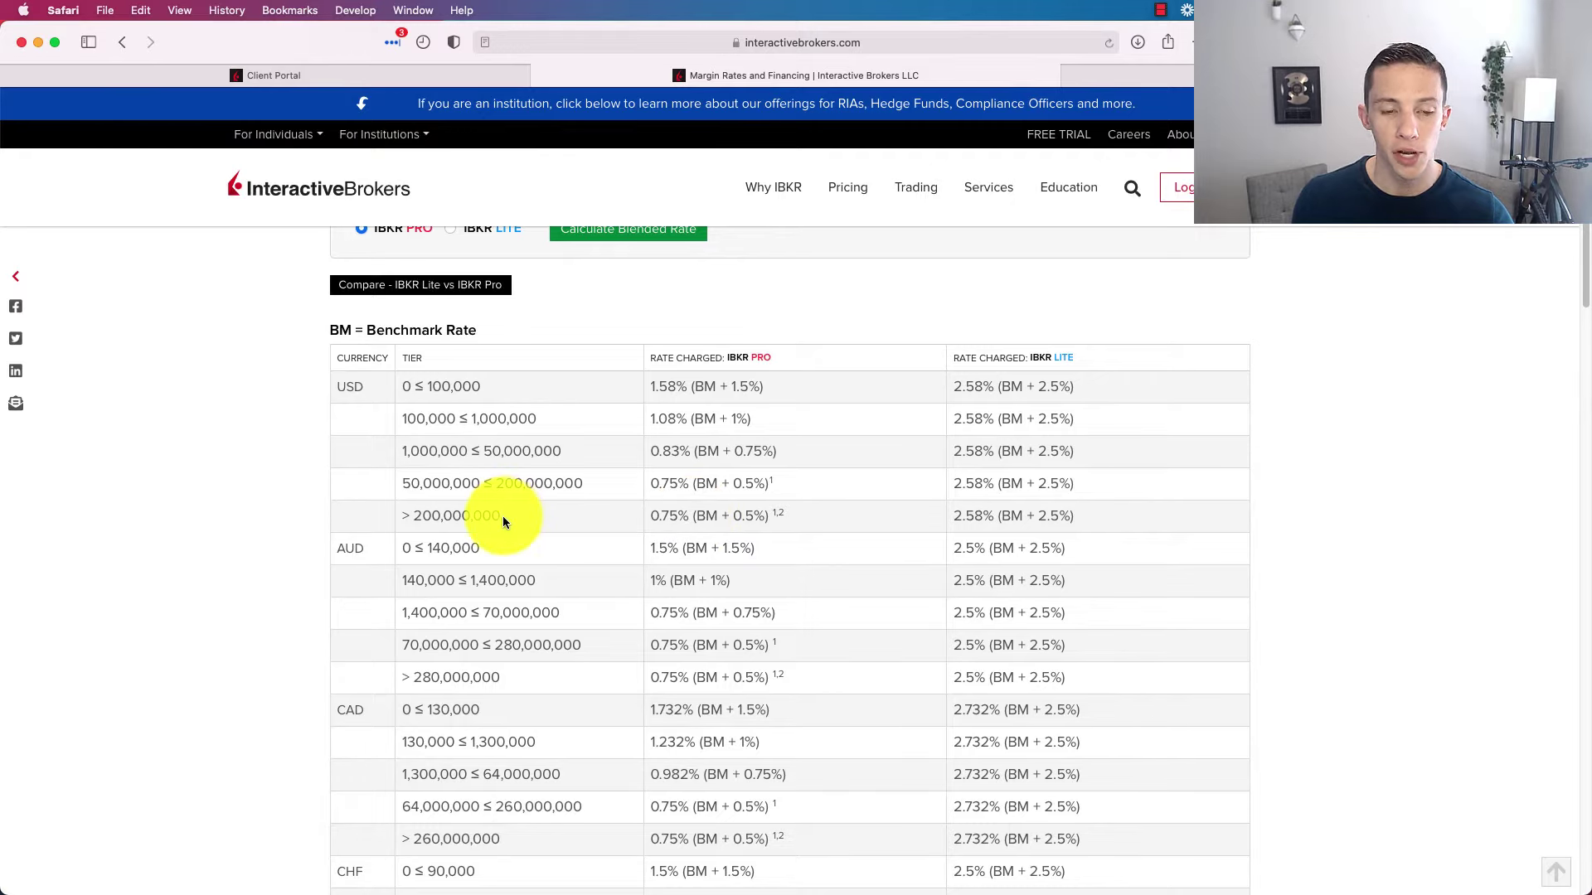
left_click_drag(738, 386, 668, 403)
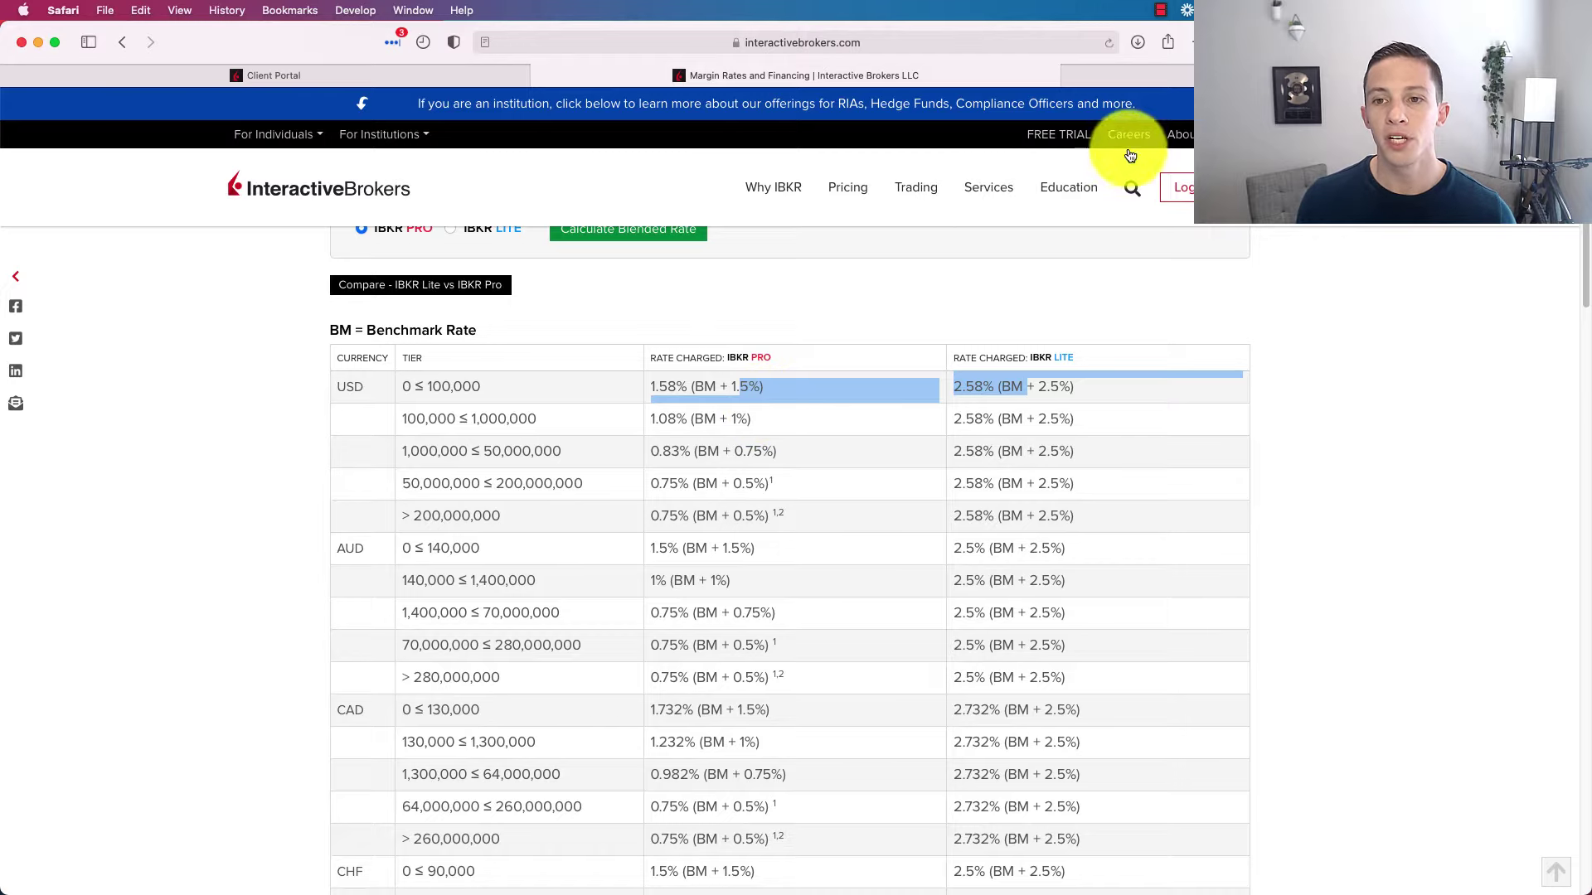
Step: On the blank whiteboard, add a text box containing the amount $1,000,000
left_click(1210, 76)
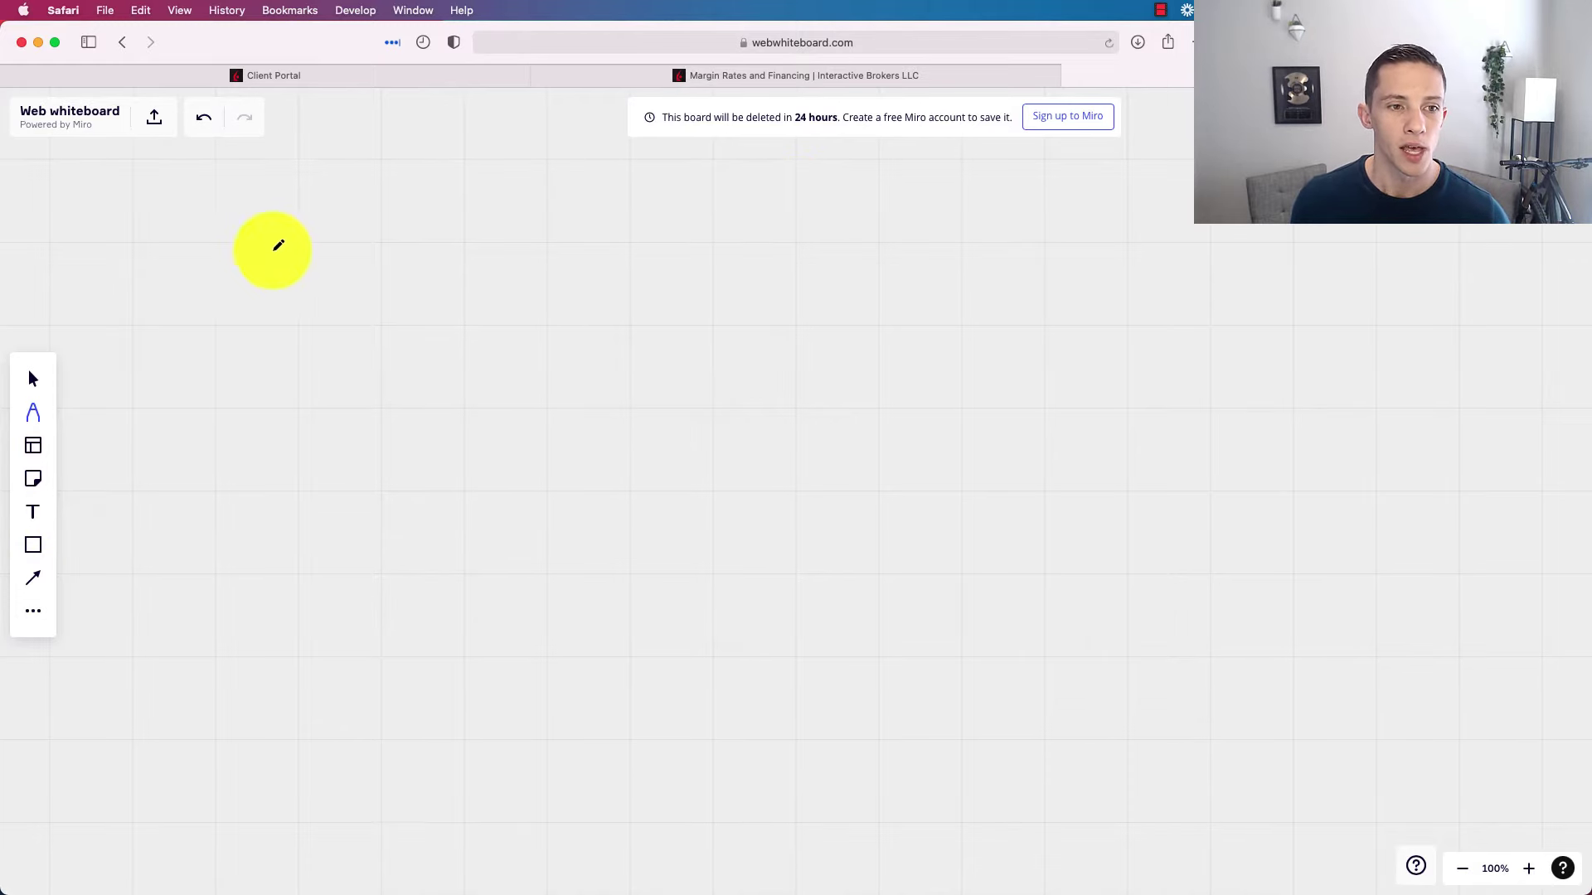
left_click(33, 514)
left_click(383, 271)
type("$5")
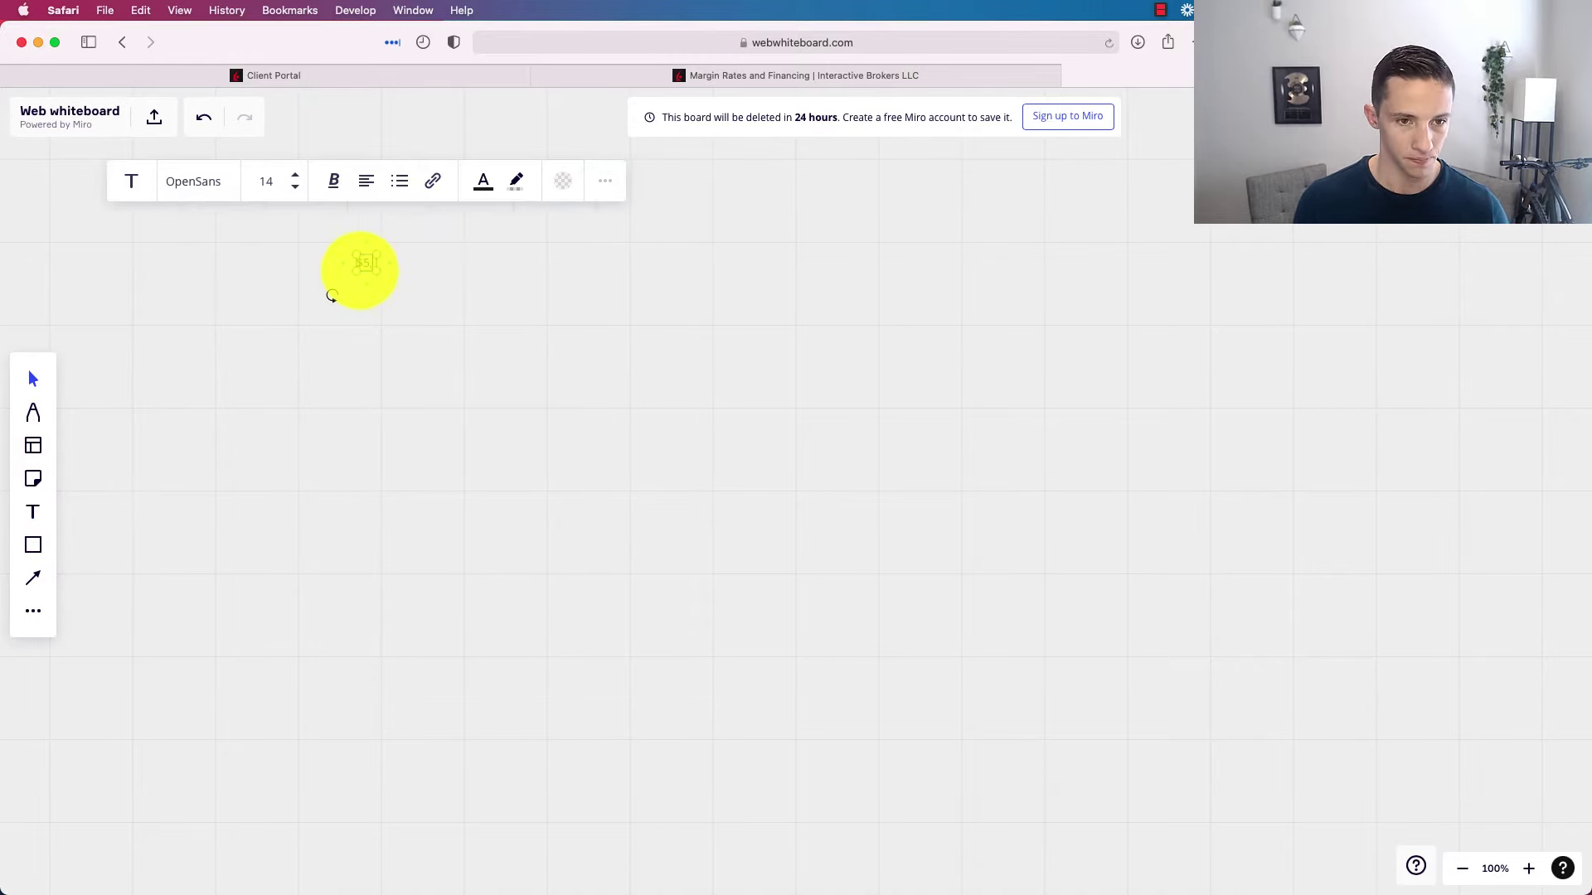
key("BackSpace")
type("1,000.00")
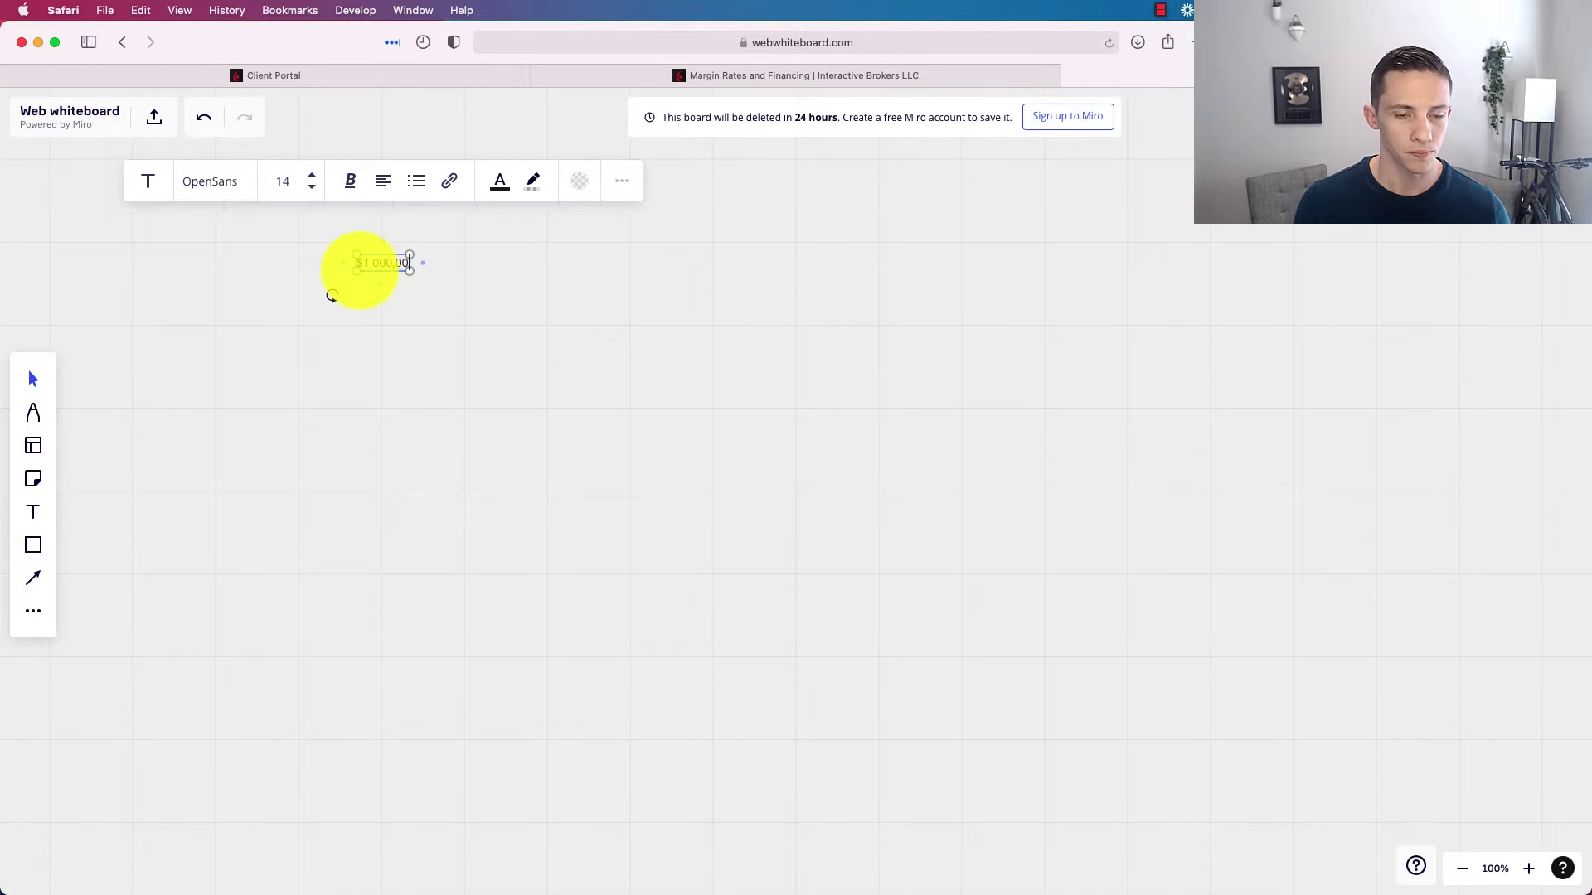
key("BackSpace")
key("BackSpace")
key("BackSpace")
type(",000")
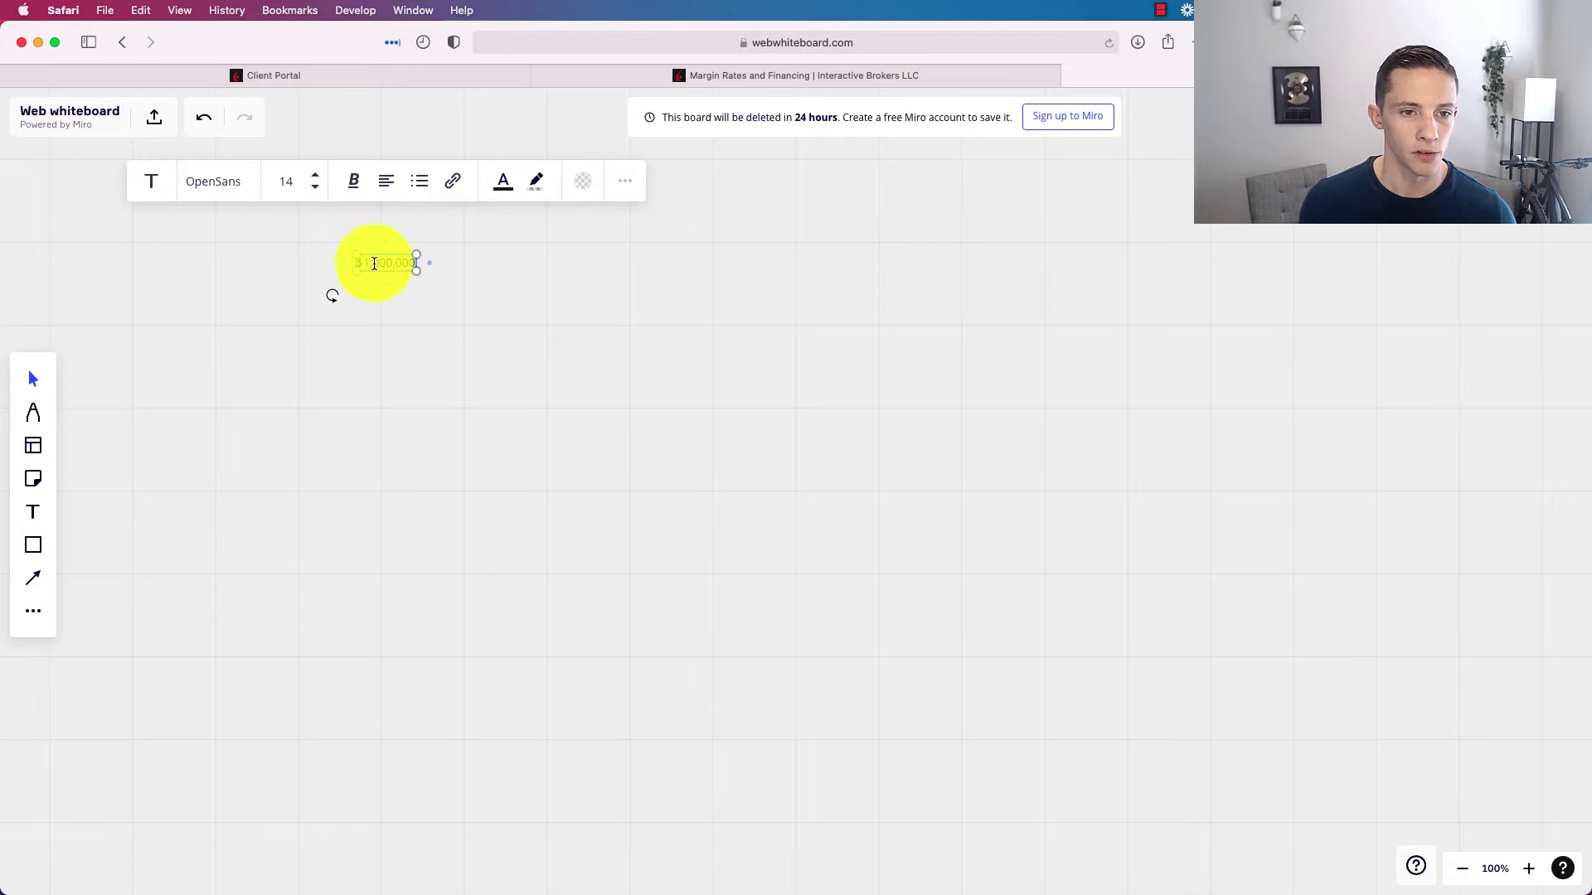
Step: Prefix the amount with 'Value:' and enlarge the label to text size 44
key("BackSpace")
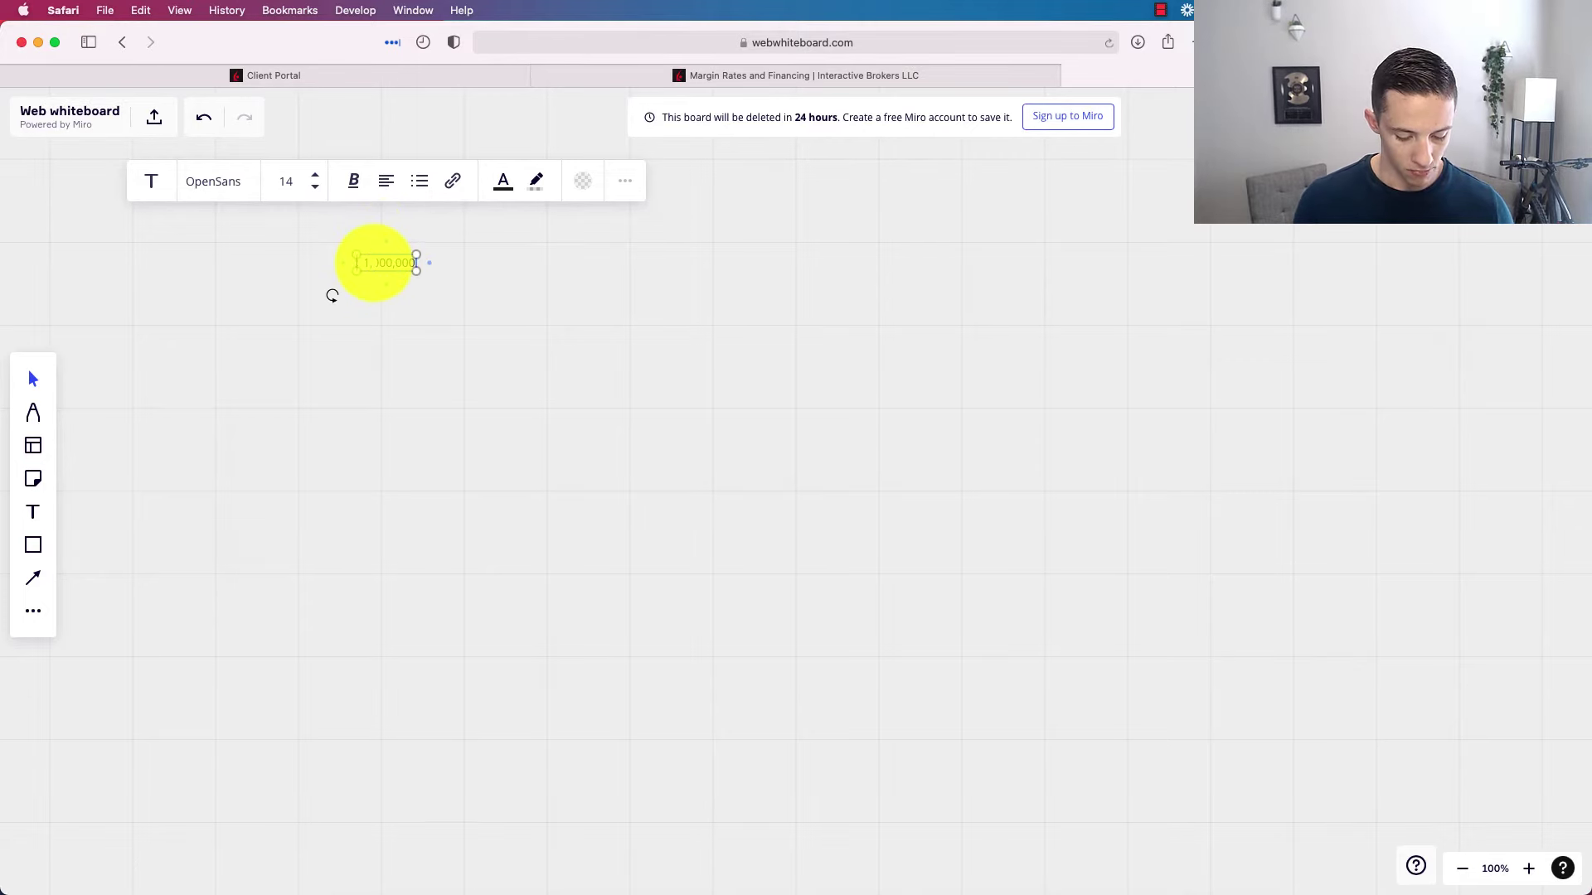
type("Val")
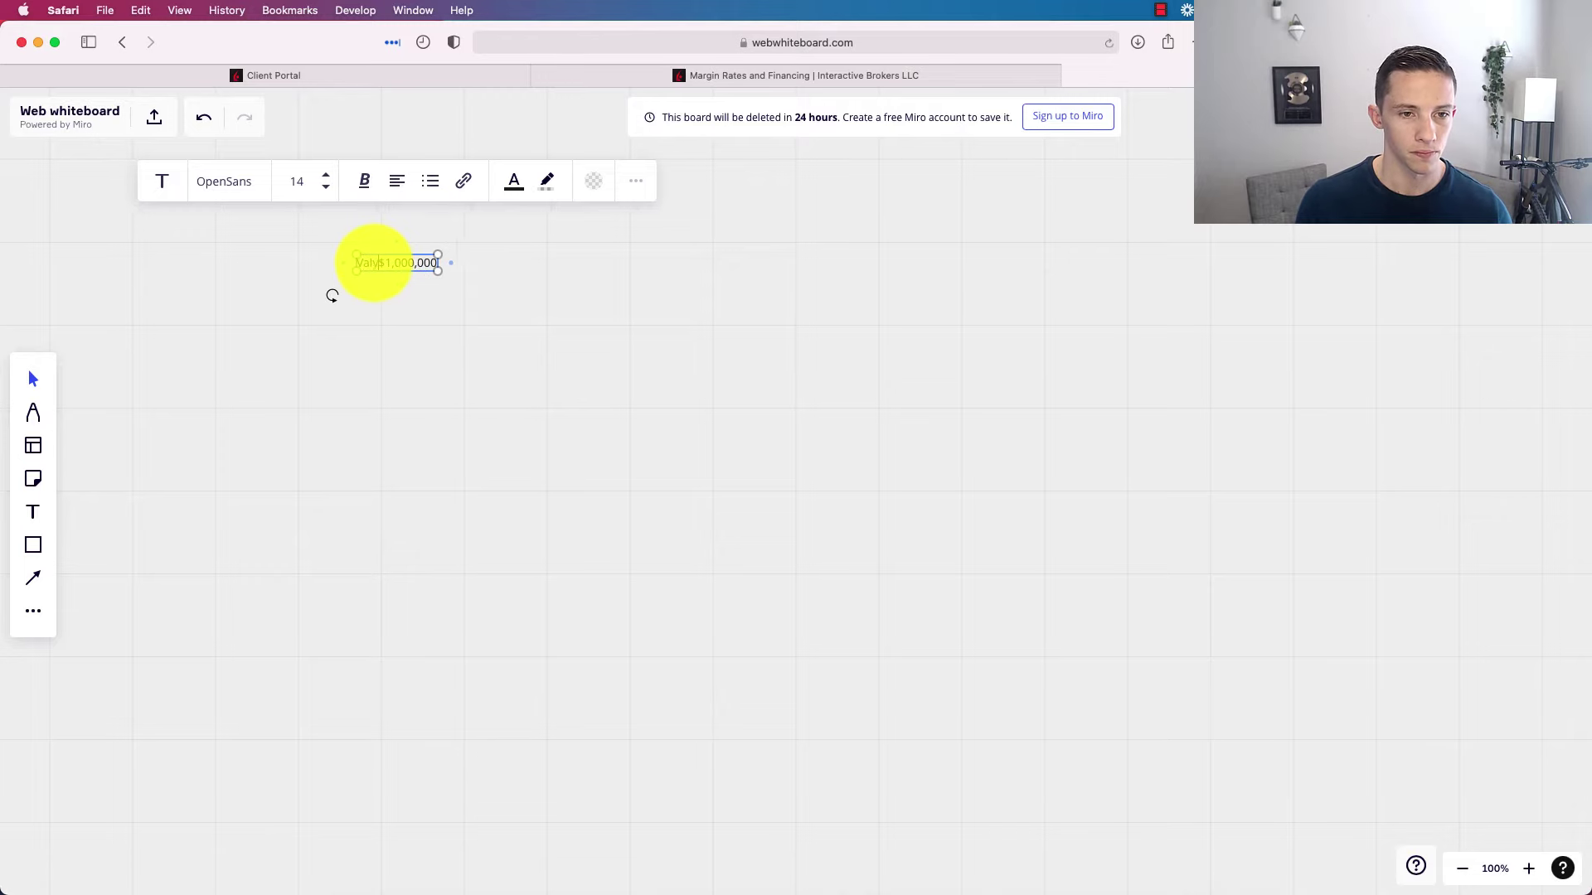
type("ue")
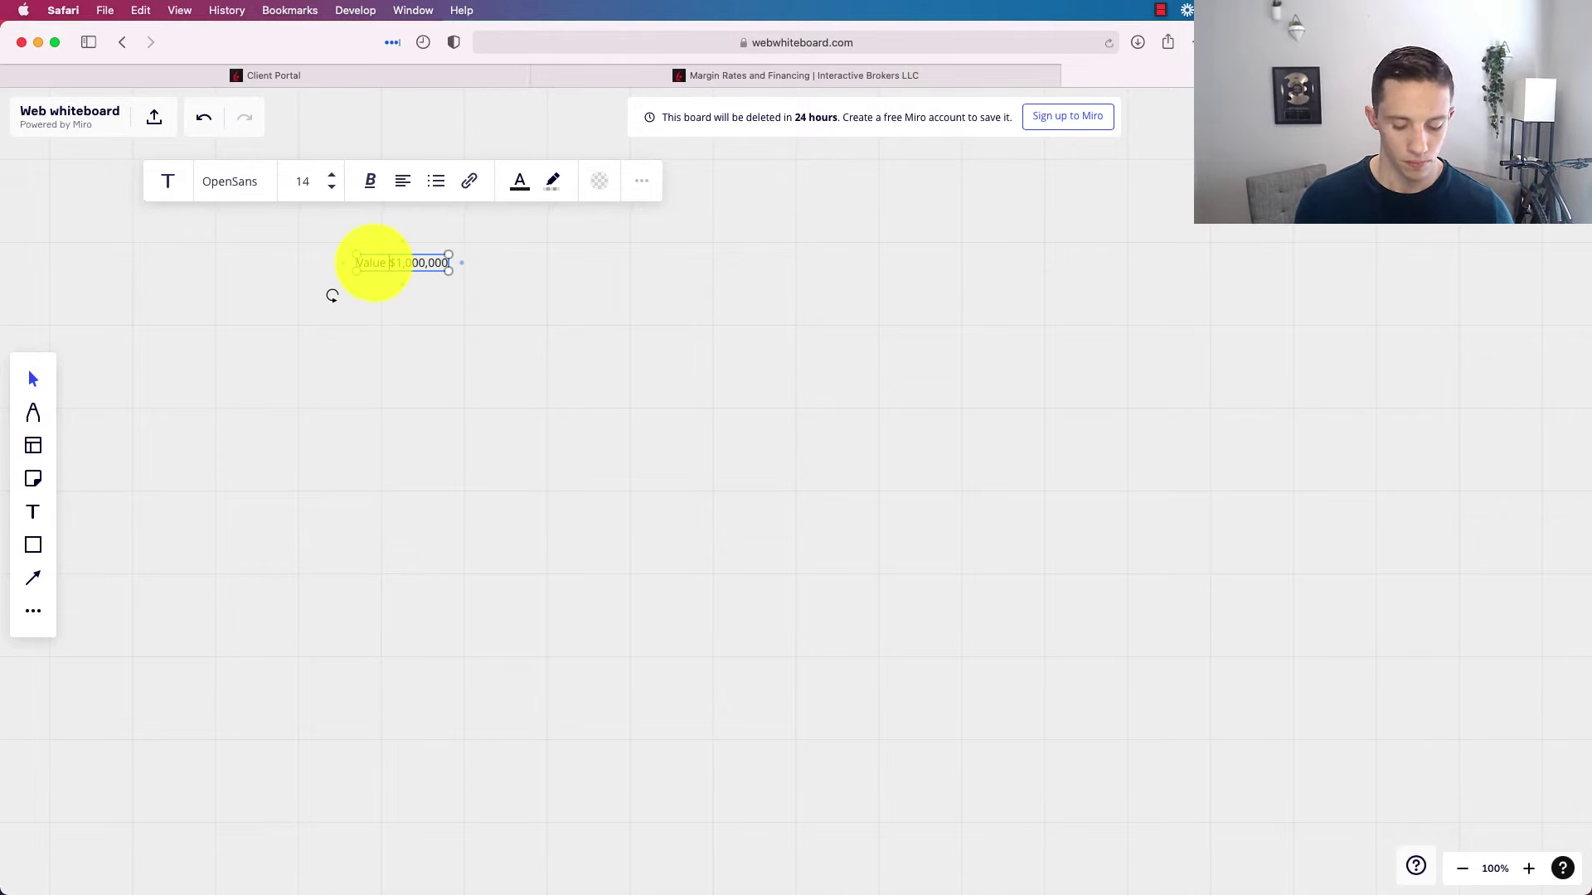
key("BackSpace")
type(":")
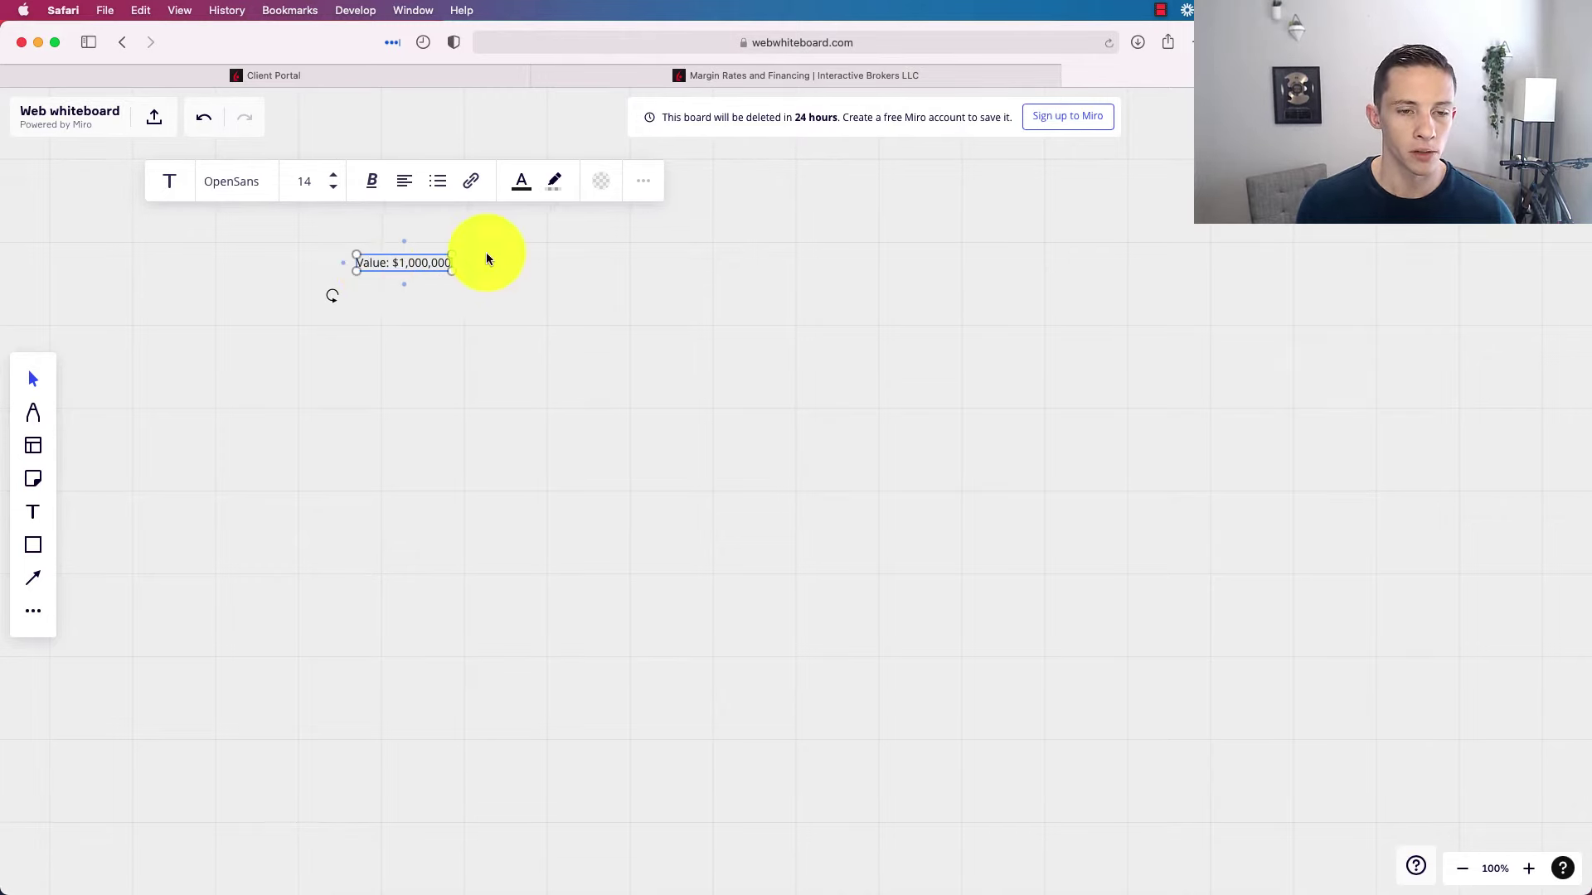
left_click_drag(451, 271, 656, 307)
Step: Duplicate the 'Value: $1,000,000' label and place the copy just below the original
left_click(495, 422)
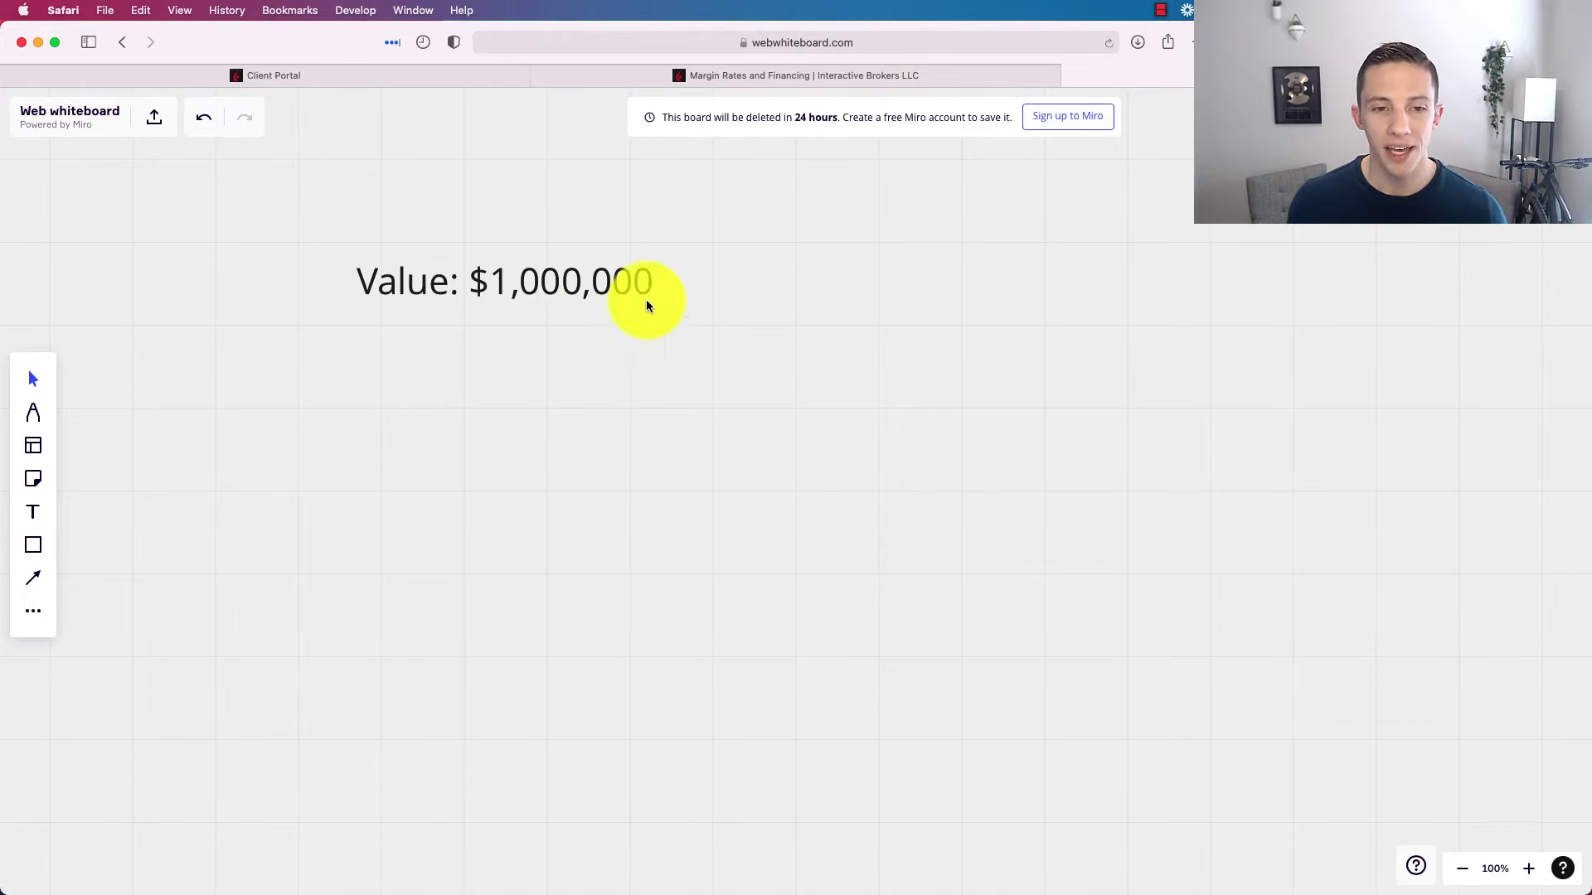
left_click(483, 288)
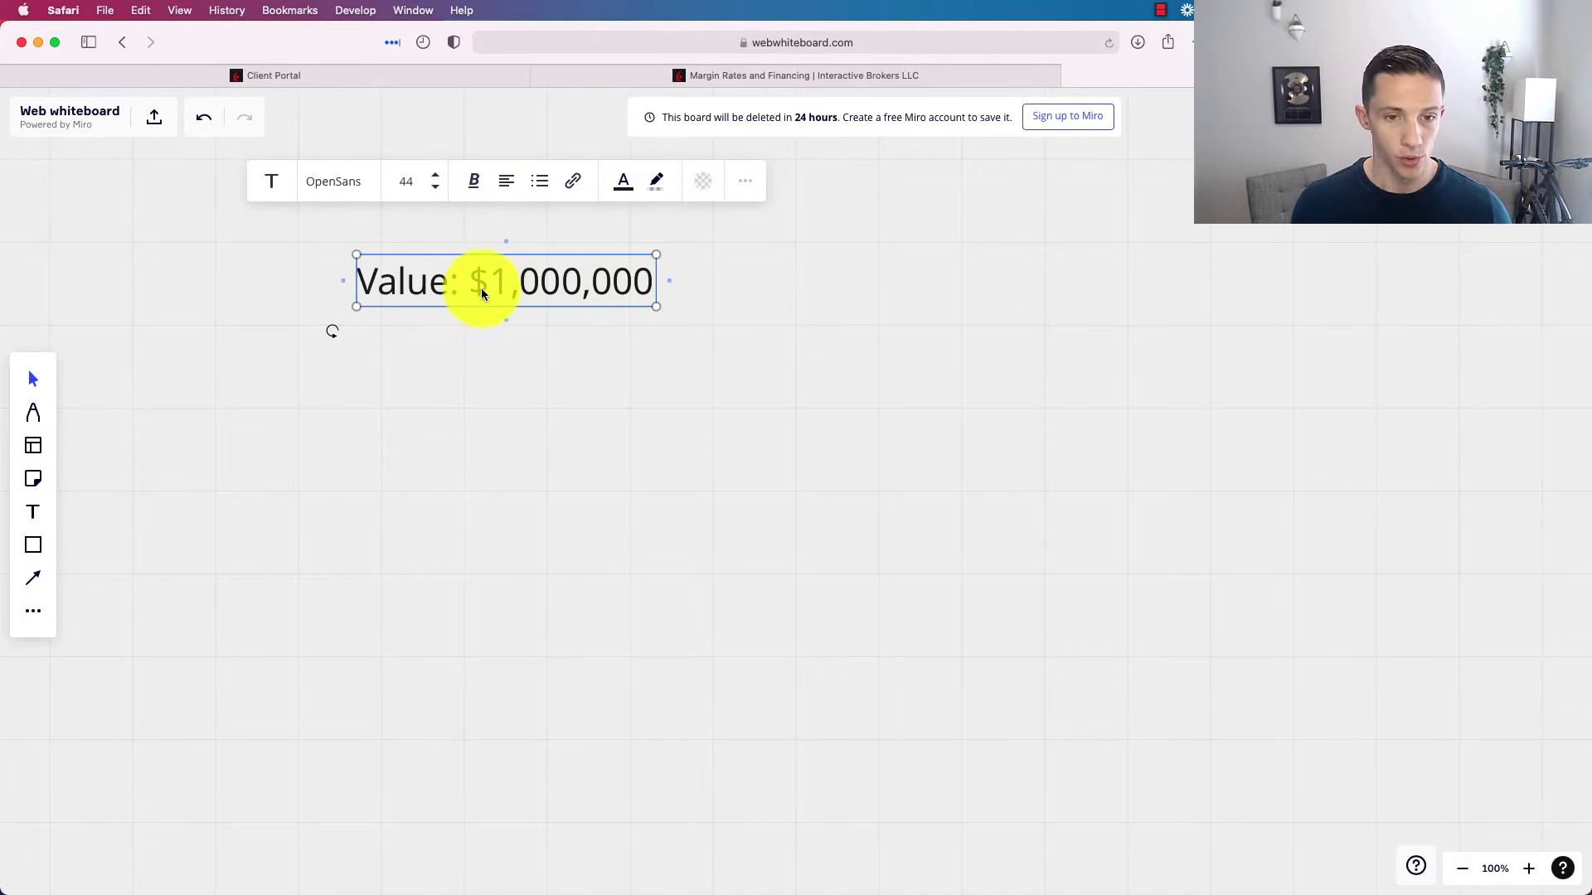
left_click_drag(479, 282, 571, 340)
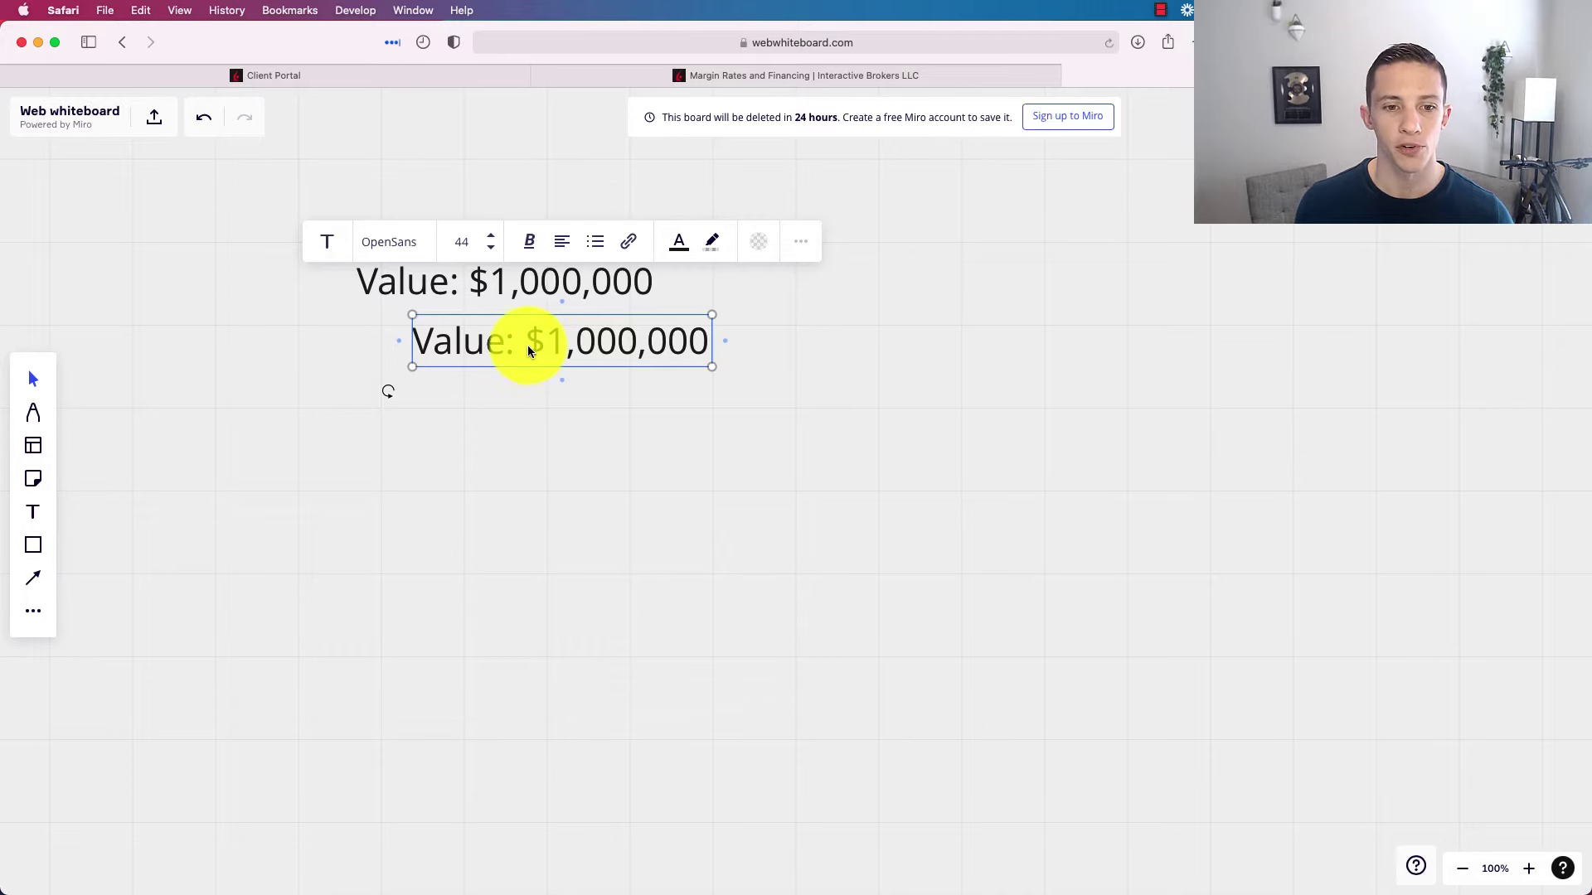
Step: Rewrite the copied label as '50% Overnight Margin' and shrink its text
double_click(527, 345)
key("super+a")
type("50")
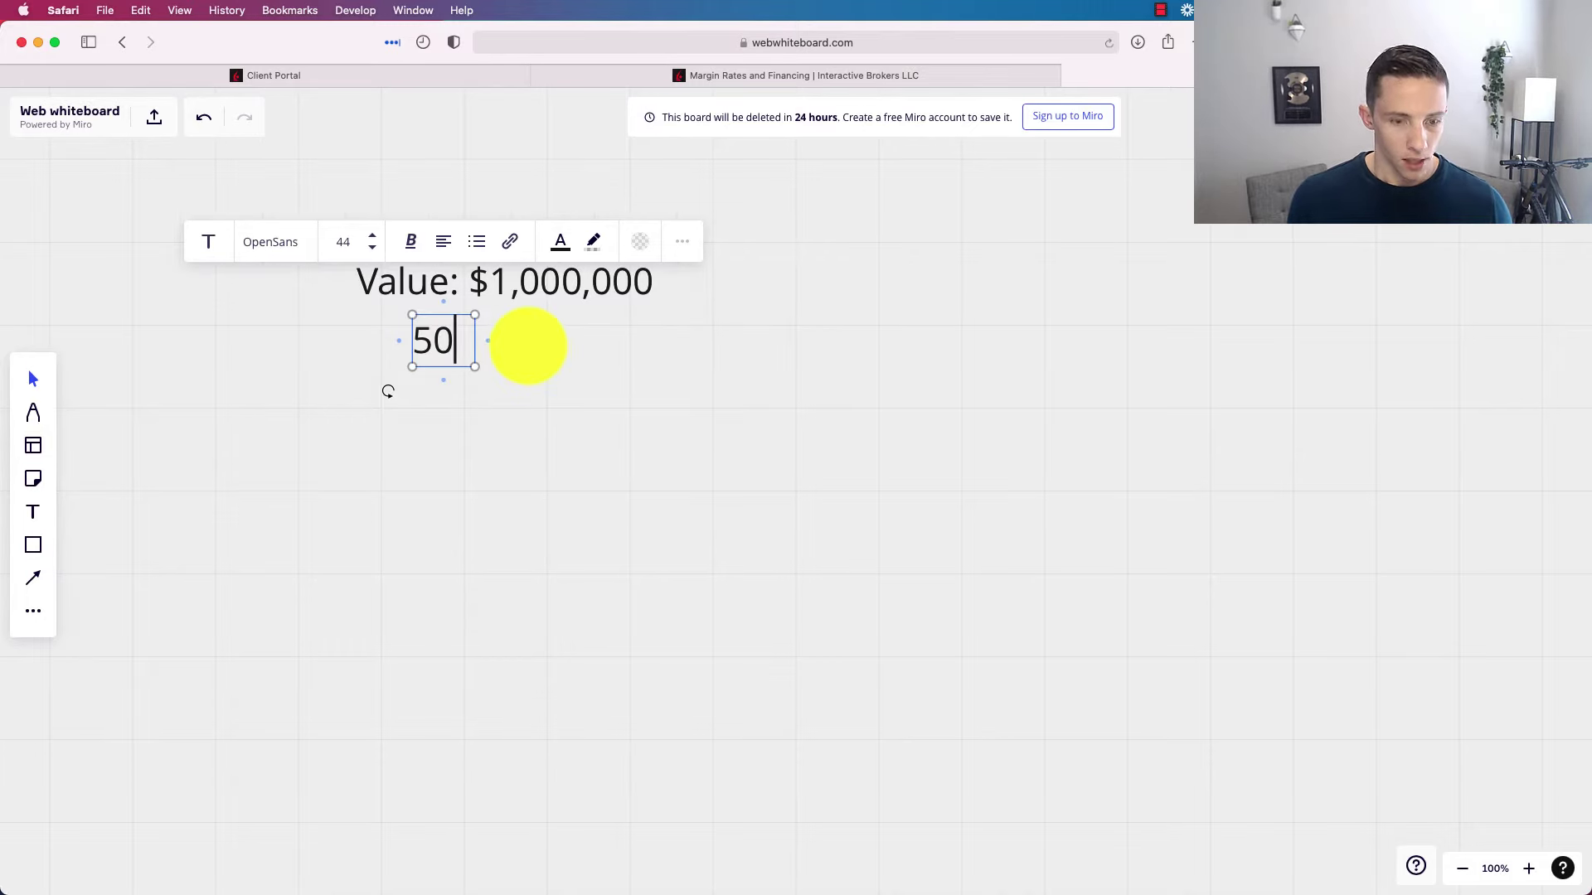
type("% Ove")
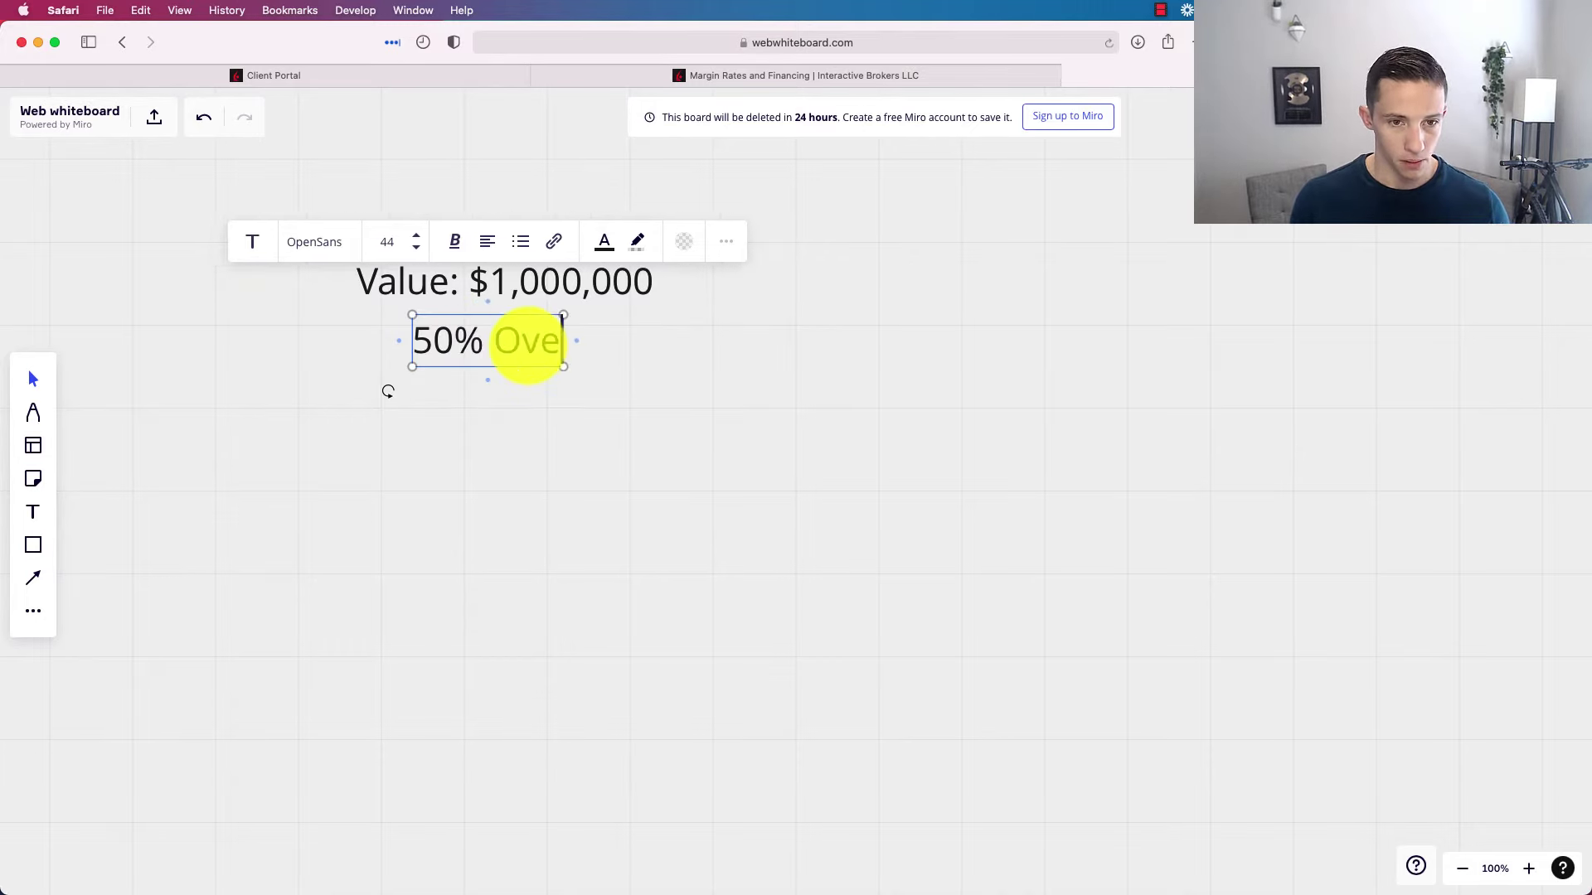
type("rnight Margin")
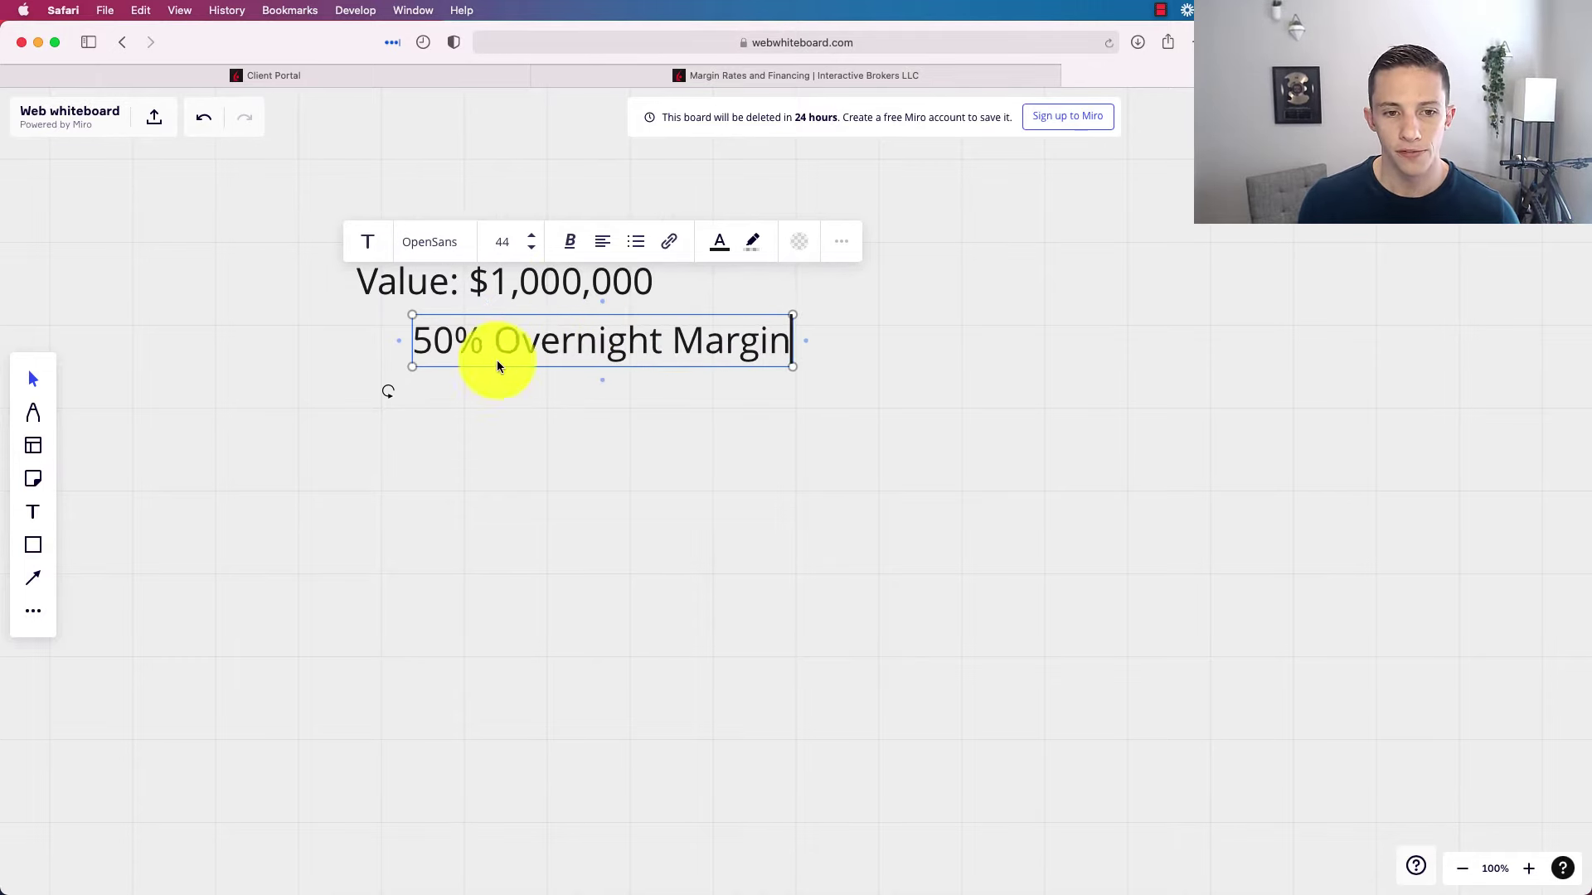
left_click(516, 401)
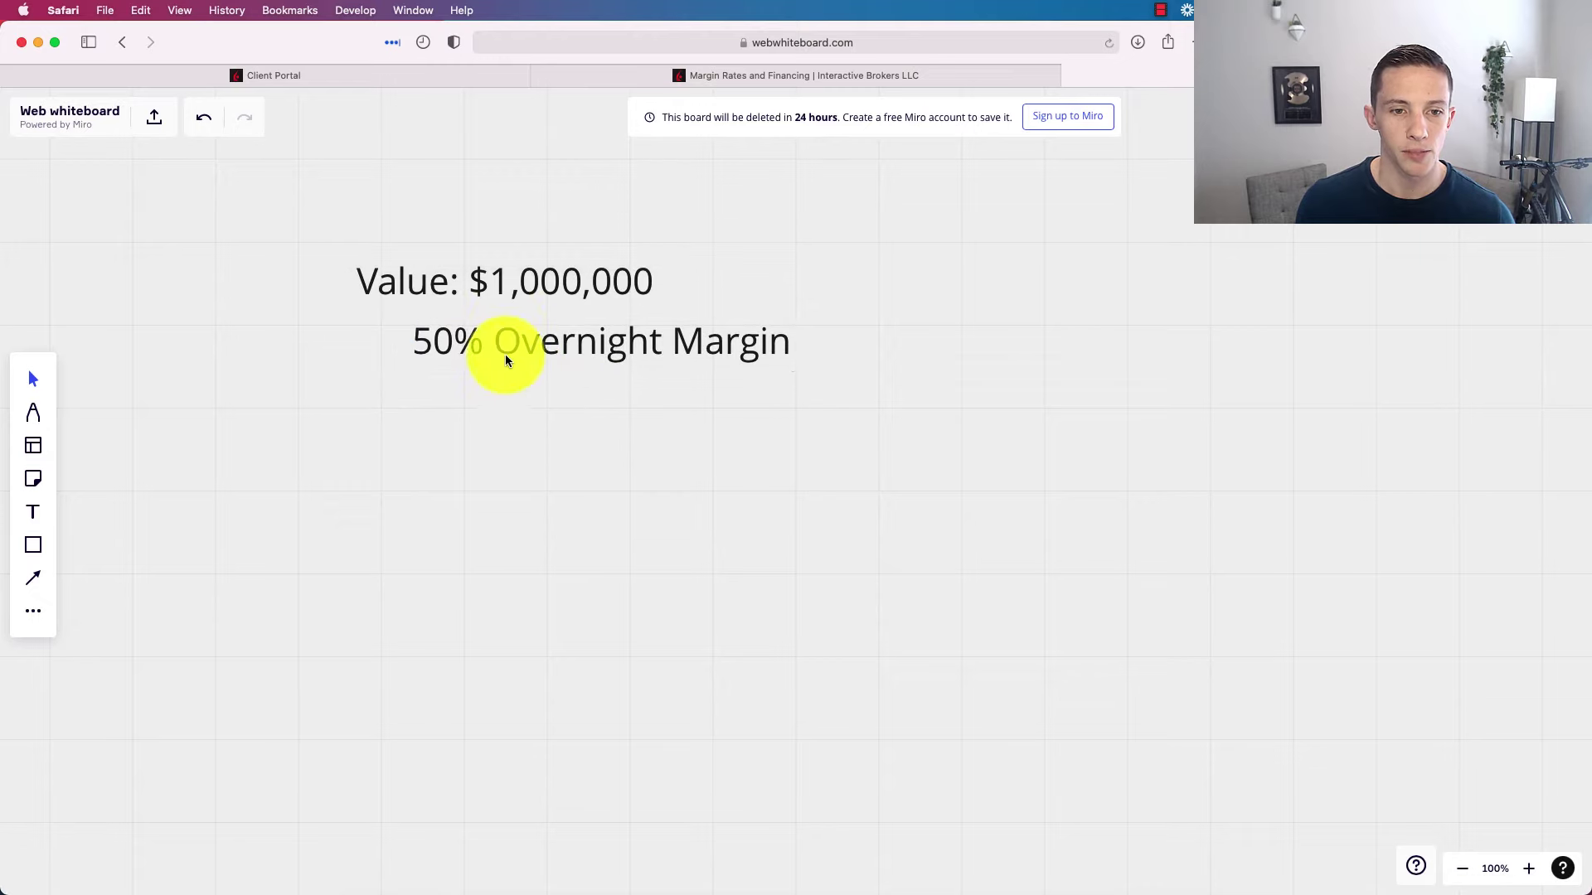
left_click(485, 340)
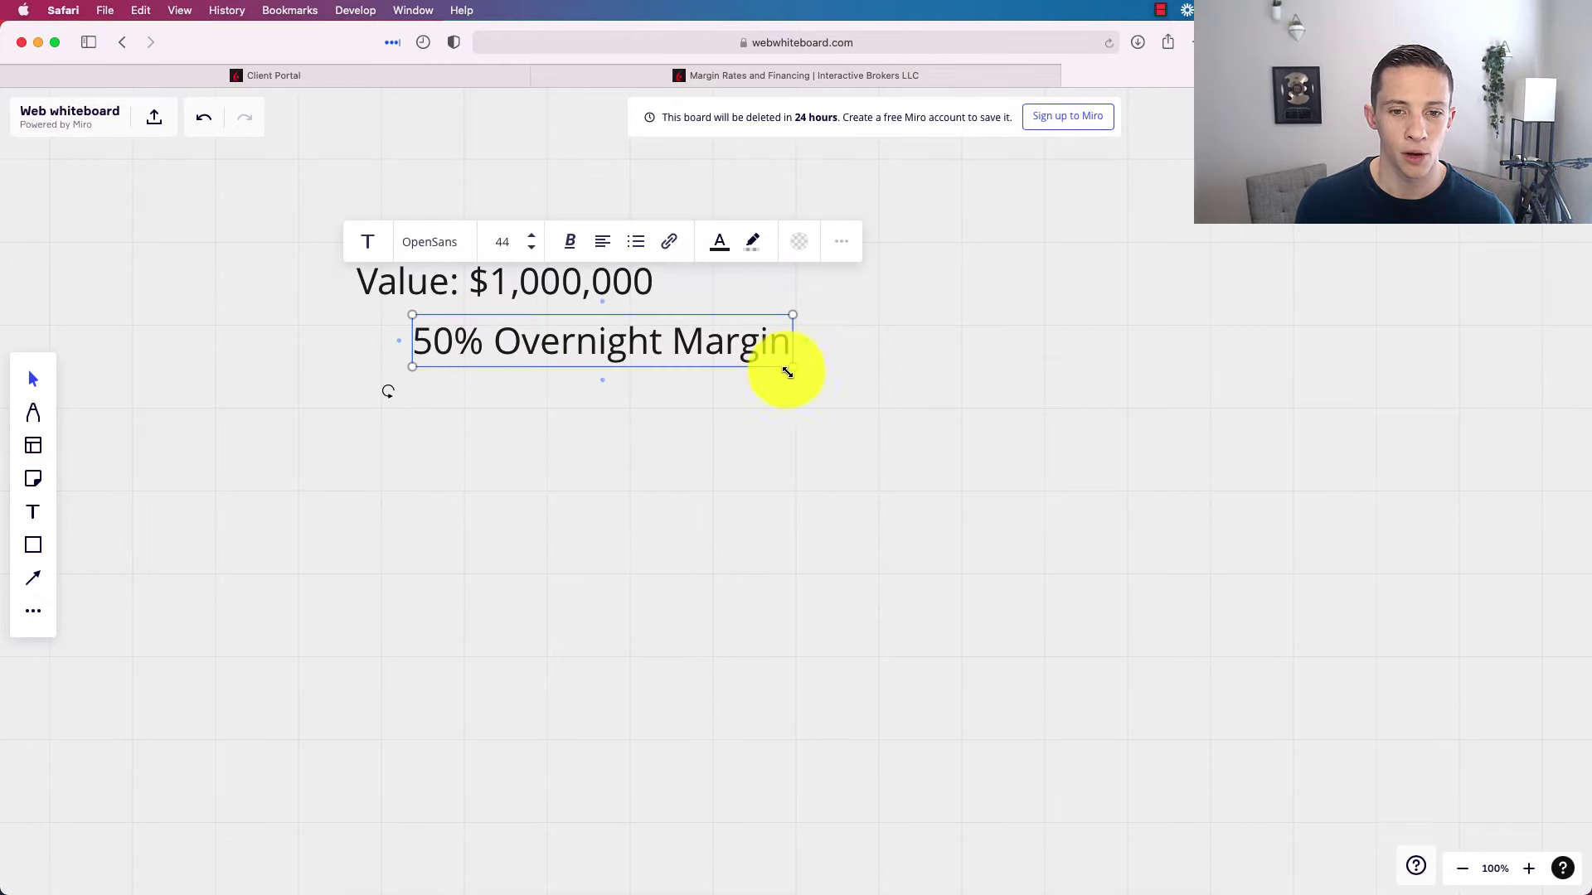
left_click_drag(786, 373, 706, 357)
Step: Duplicate the Value label below the margin note and change its word to 'Overnight'
left_click(554, 281)
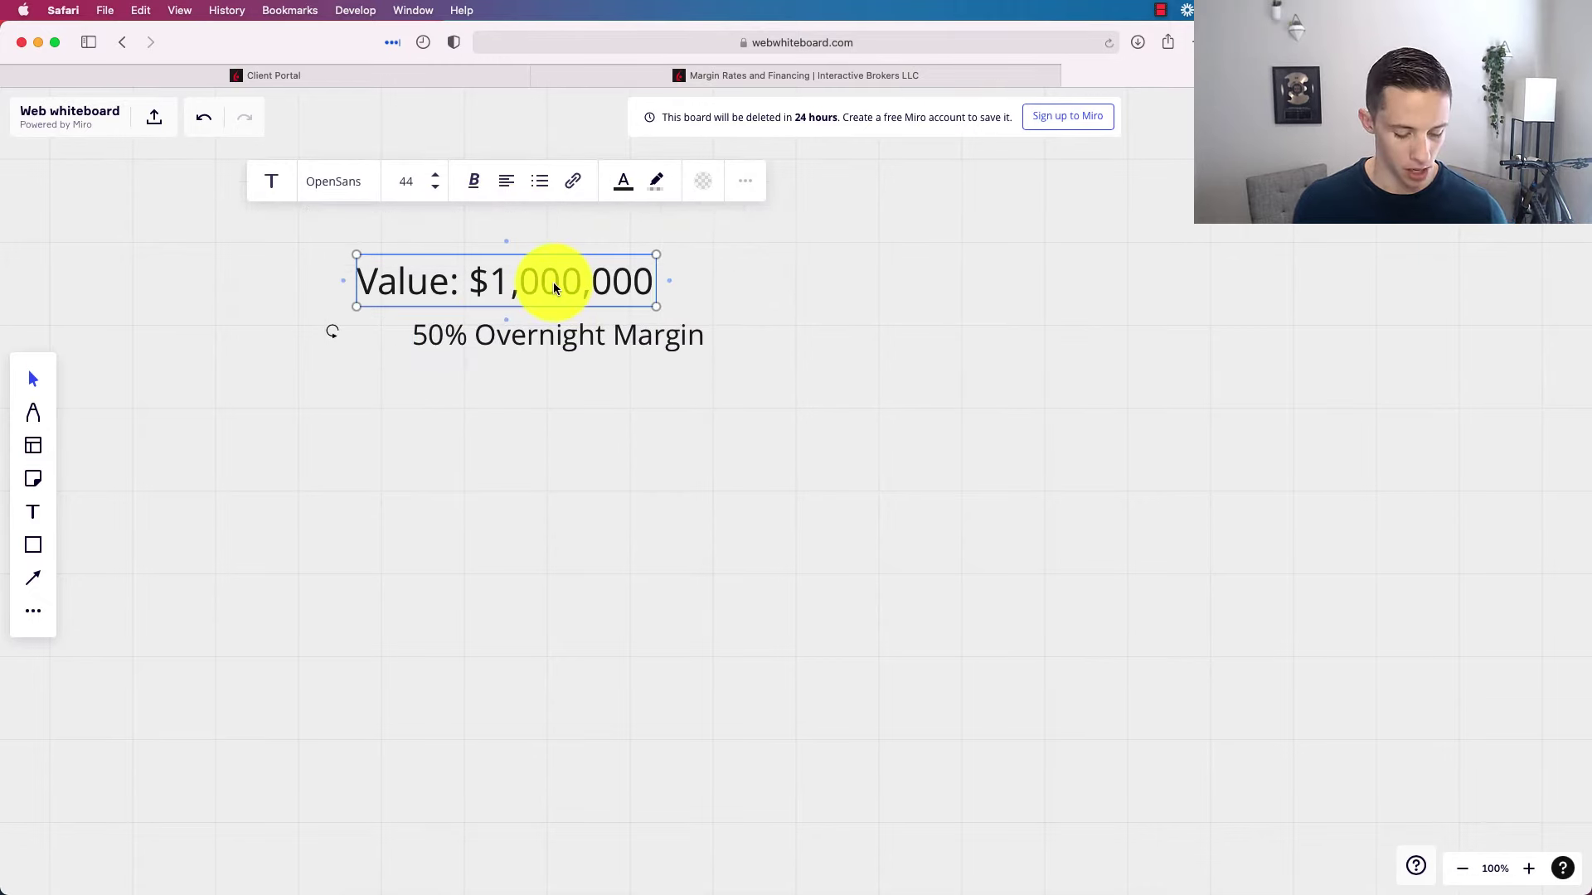
key("super+d")
left_click_drag(539, 285, 355, 407)
left_click(484, 405)
type("Overnight: $1,000,000")
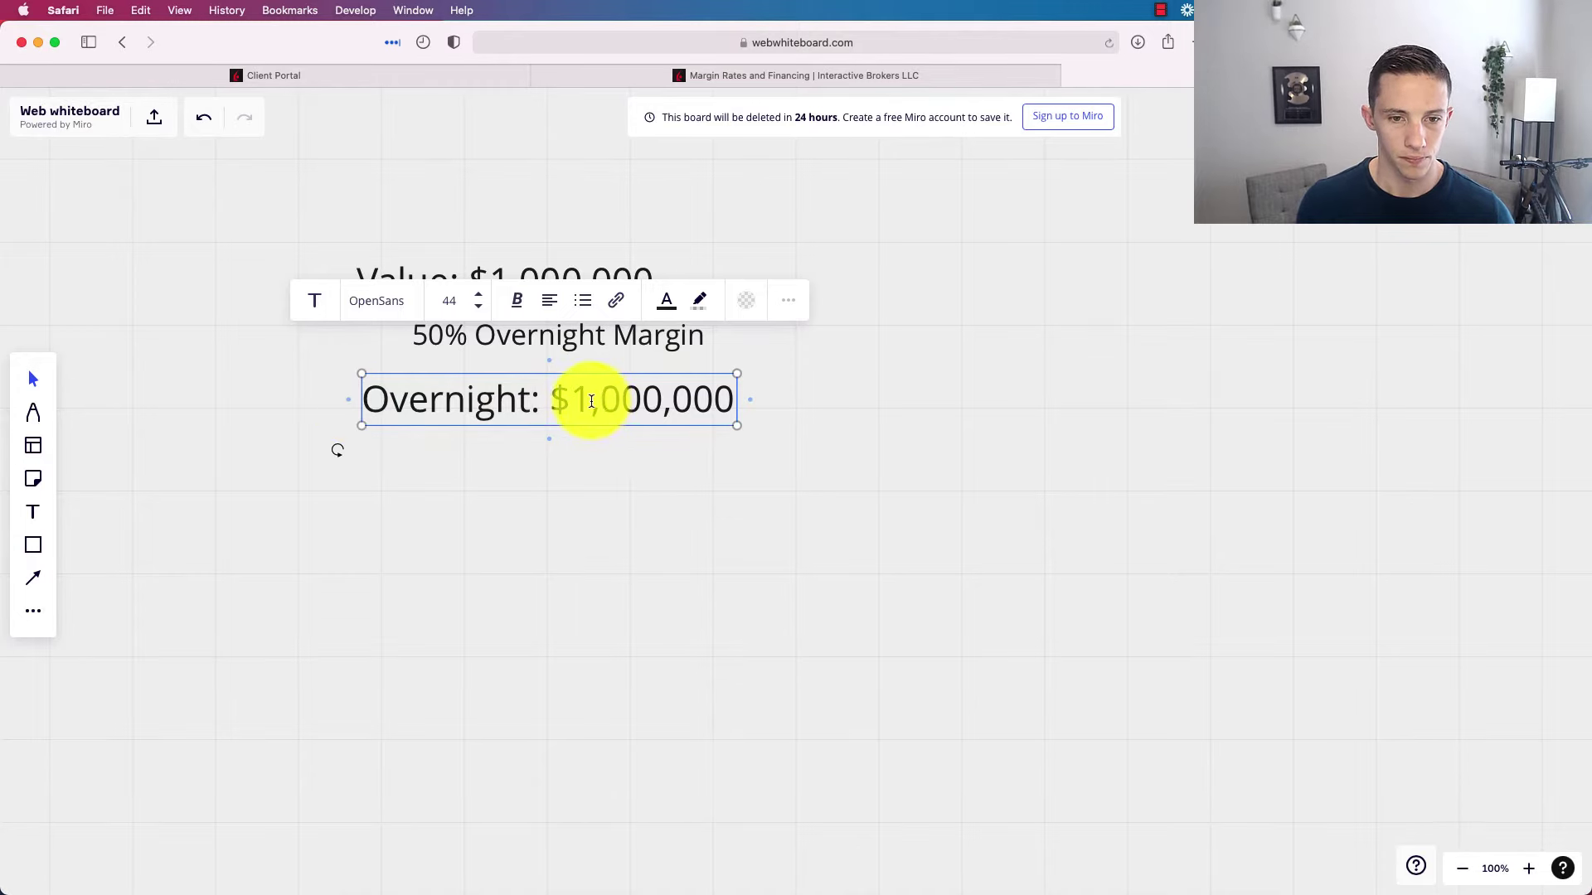
Step: Change the copy's amount so it reads 'Overnight: $500,000'
left_click_drag(593, 398, 581, 400)
type("5")
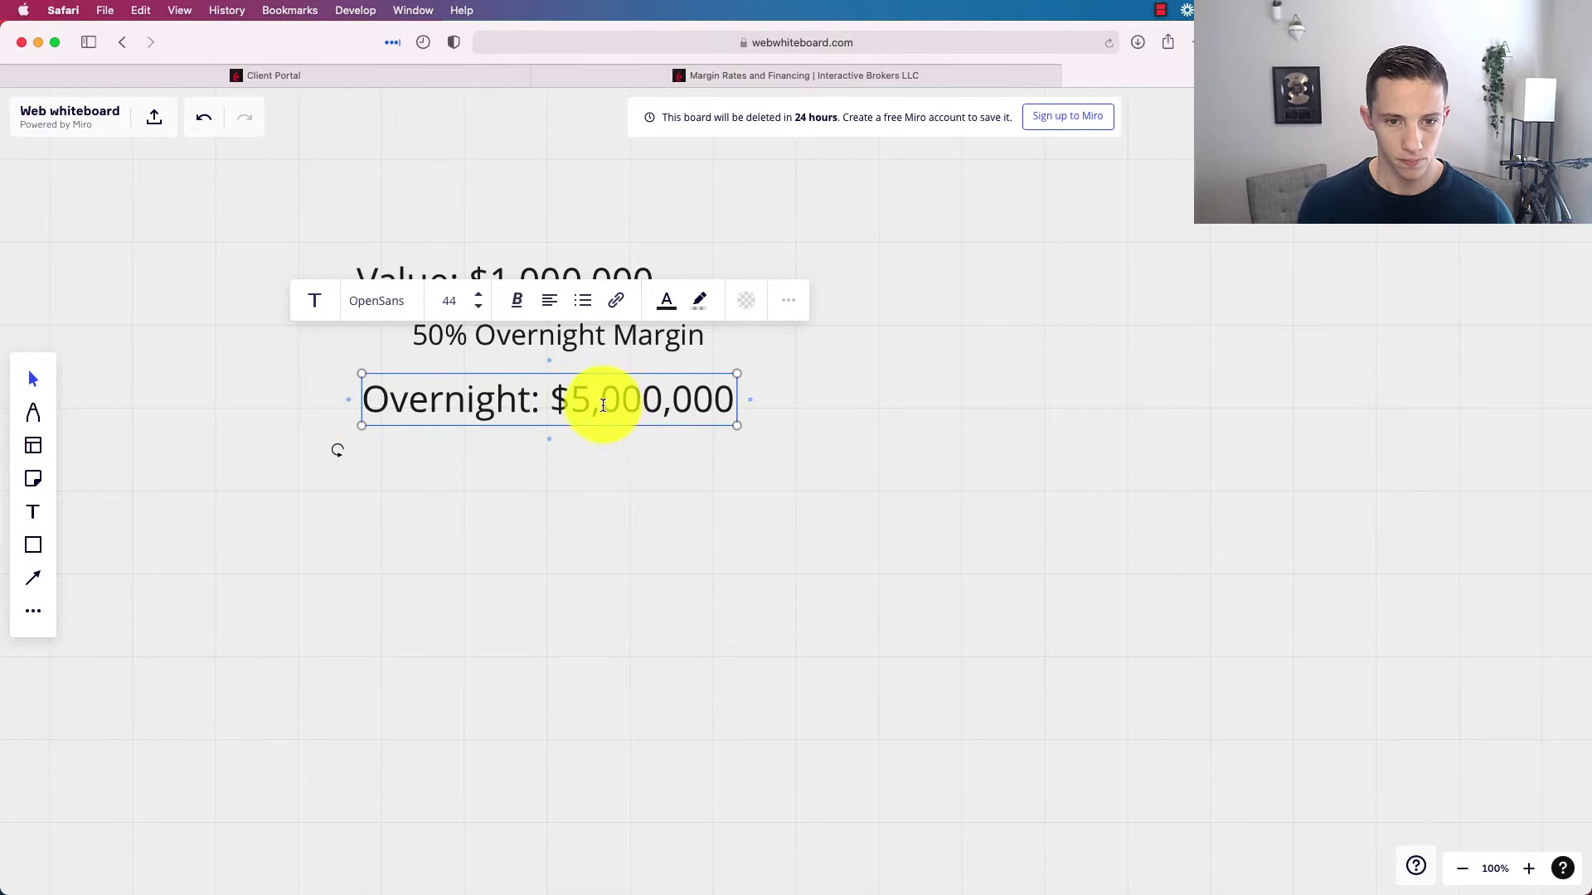
left_click(658, 401)
key("BackSpace")
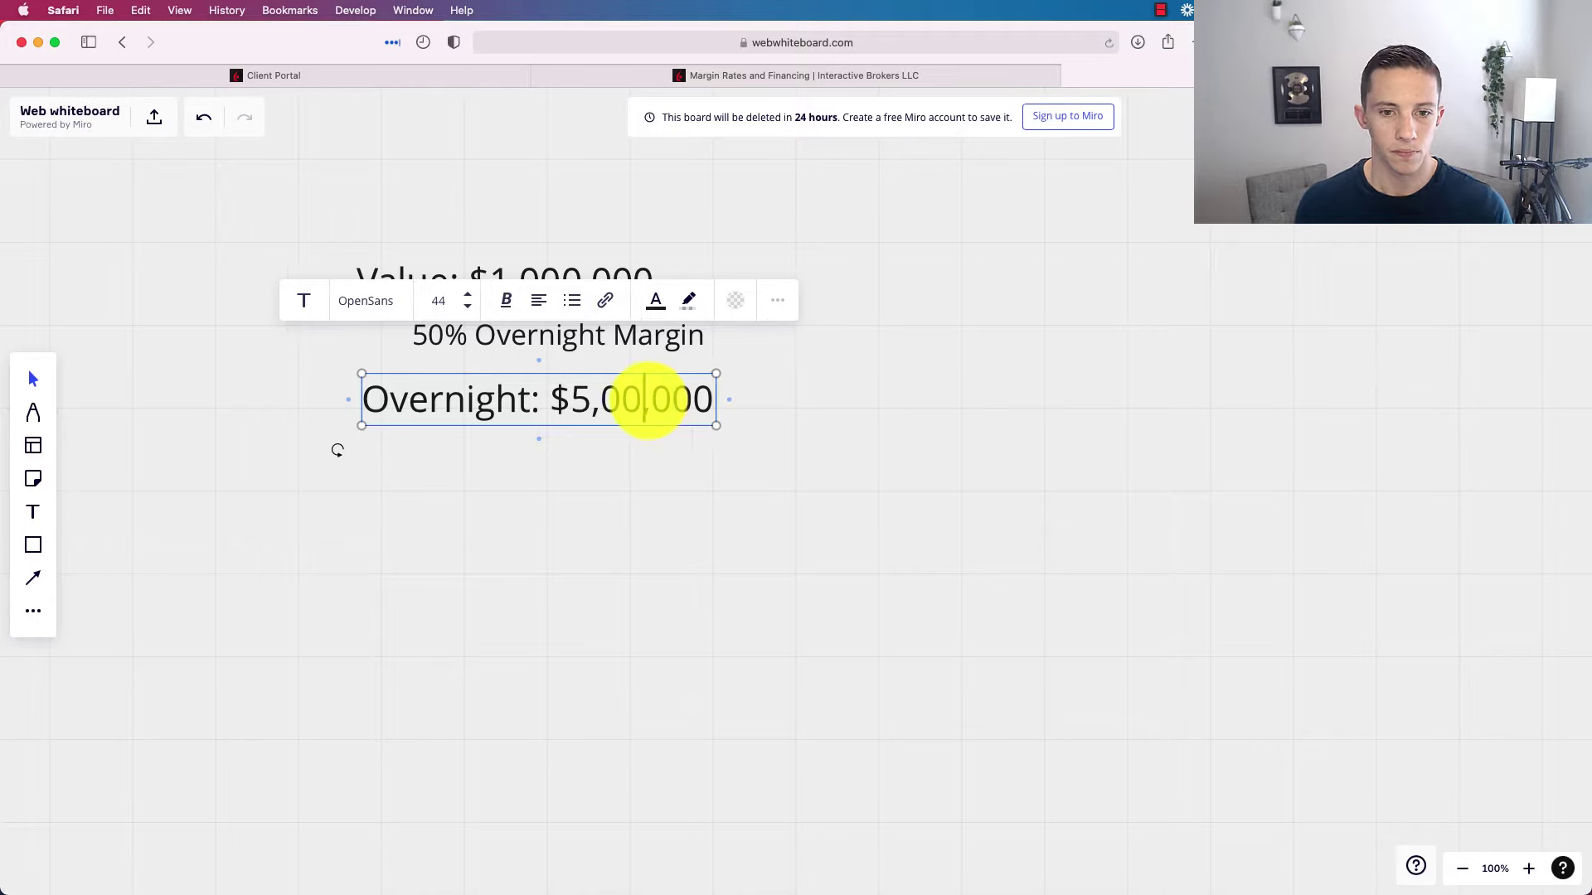
left_click(595, 399)
key("BackSpace")
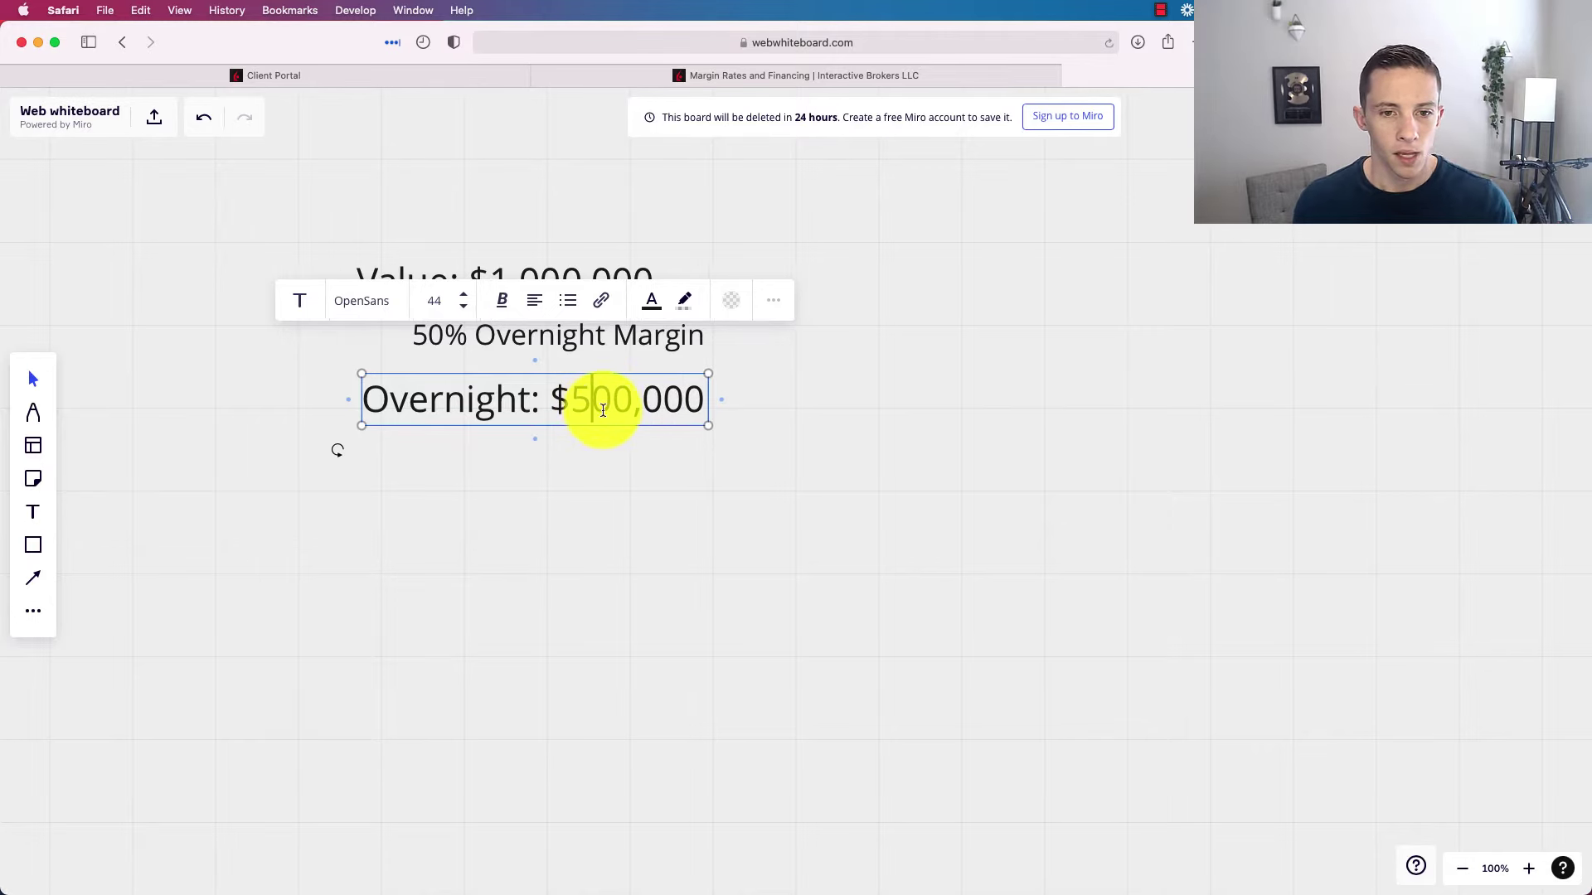
left_click(569, 465)
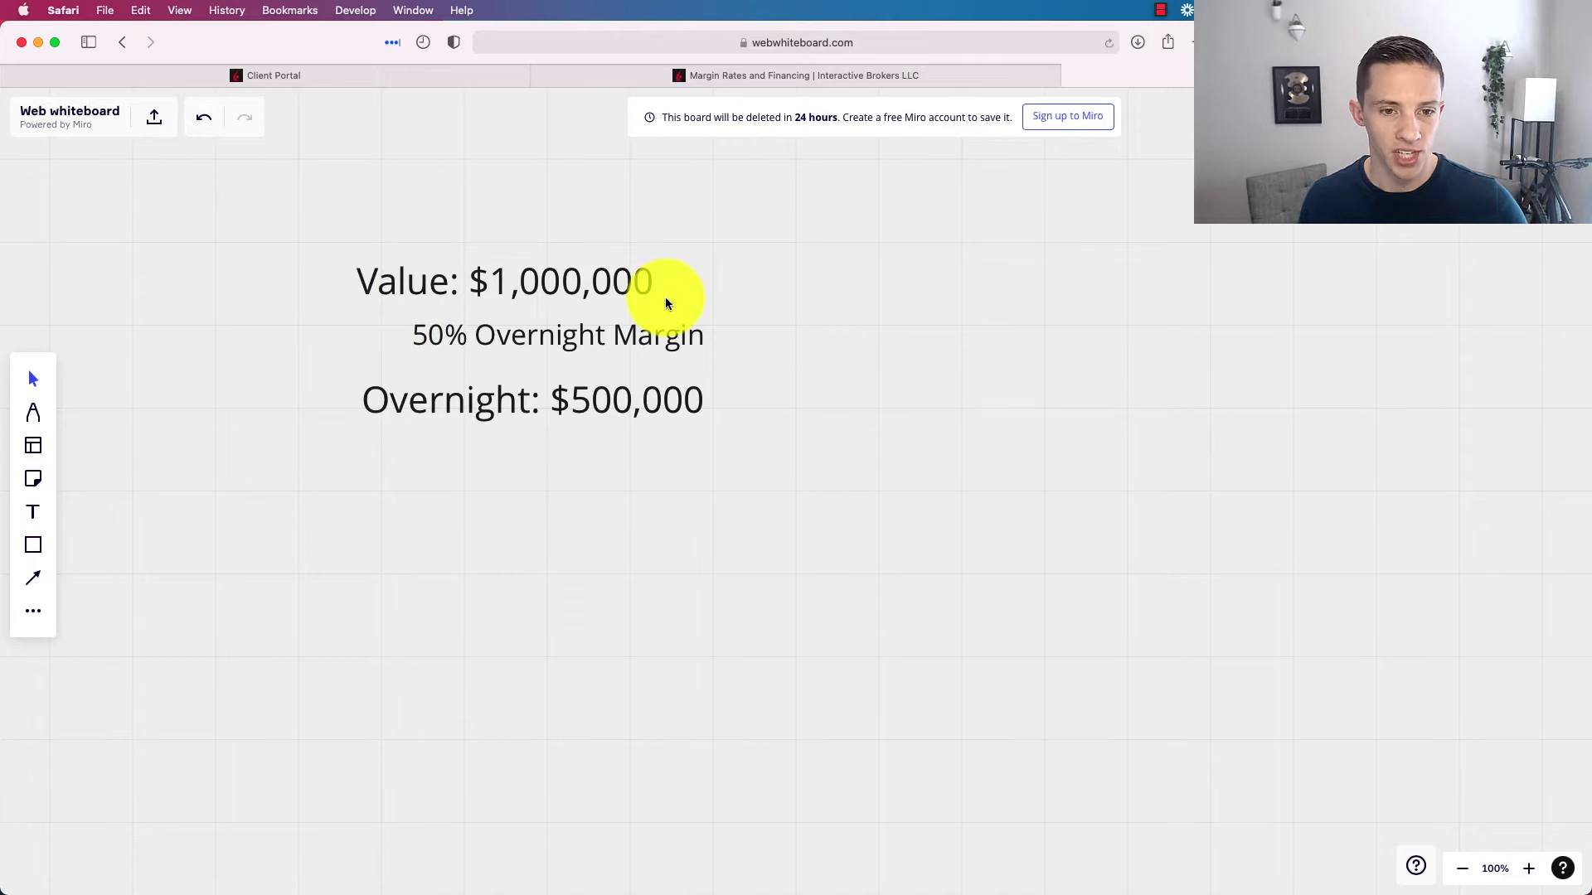
Step: Copy the Value label to the right and edit it to read 'Down 10% $900,000'
left_click(555, 305)
key("super+d")
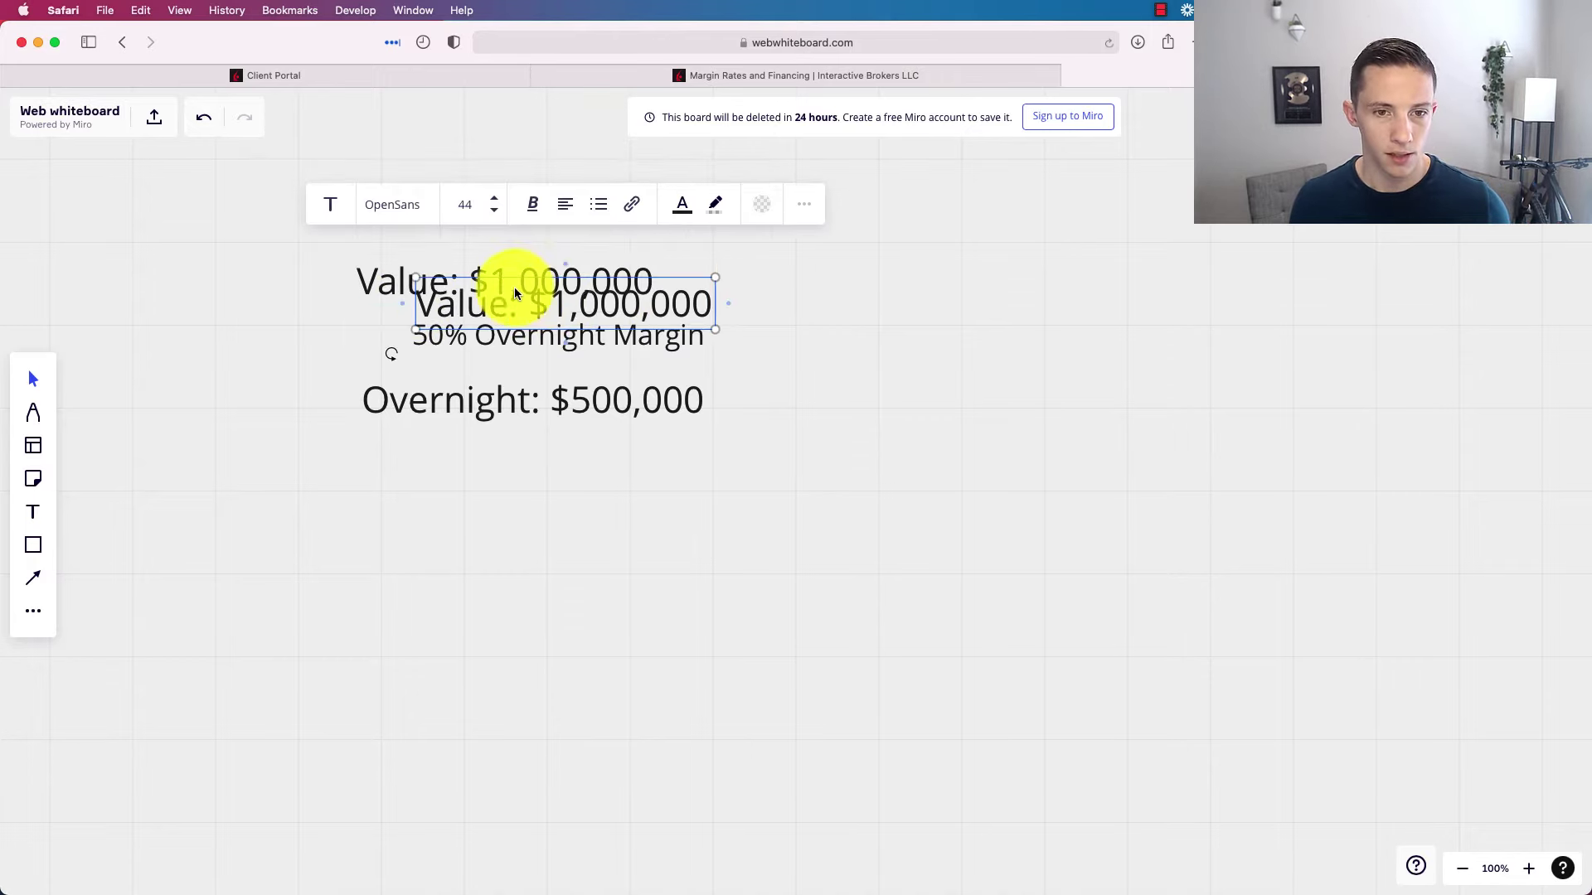
left_click_drag(514, 287, 803, 282)
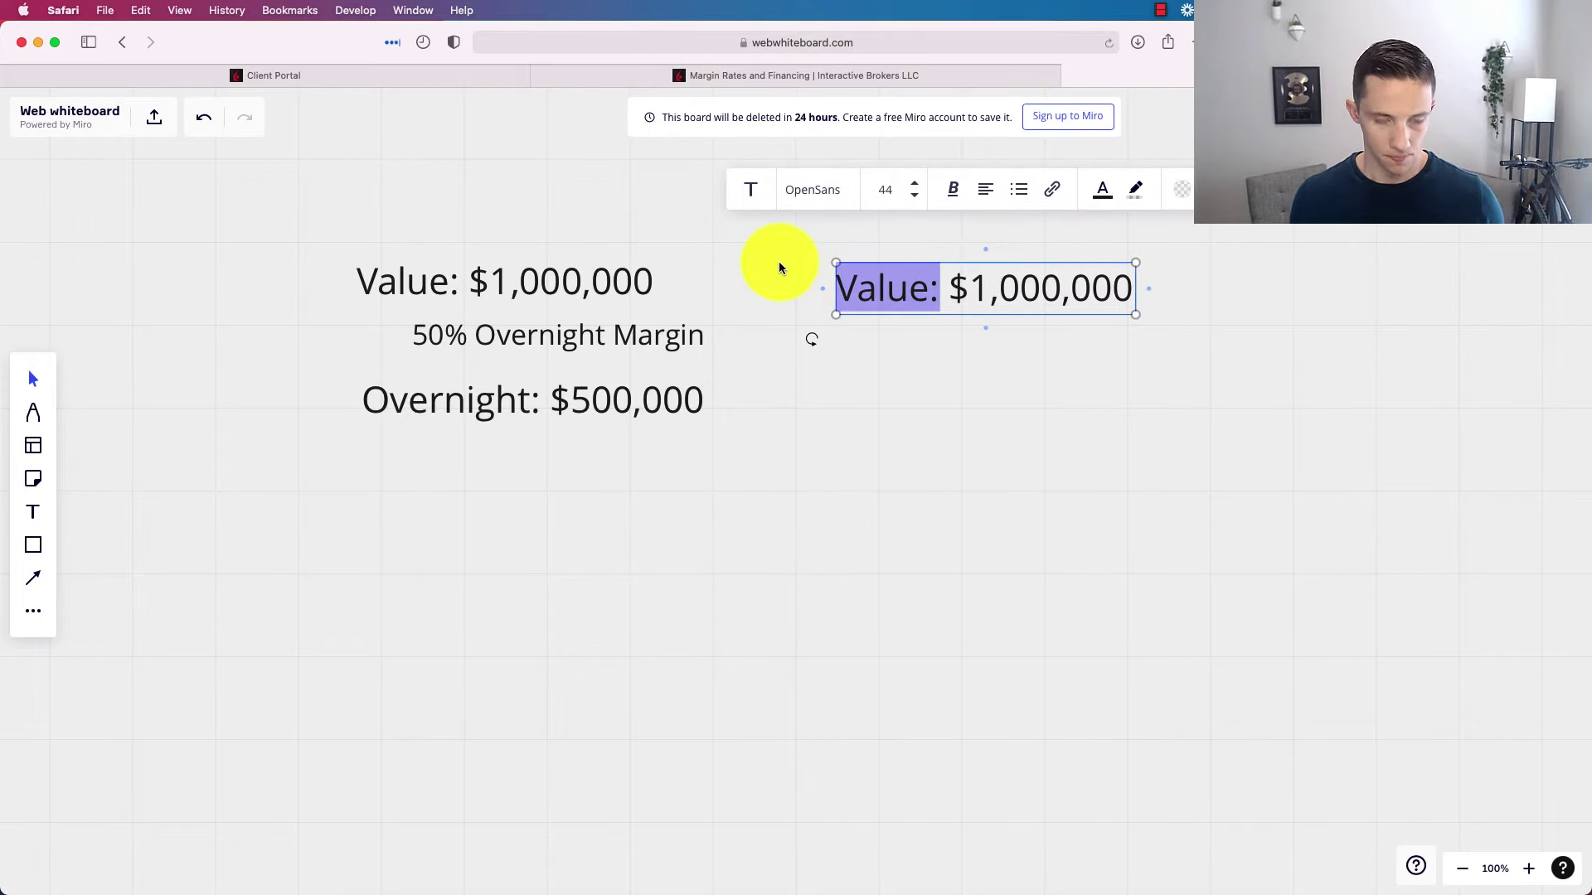
type("down")
key("BackSpace")
key("BackSpace")
key("BackSpace")
key("BackSpace")
type("Dow")
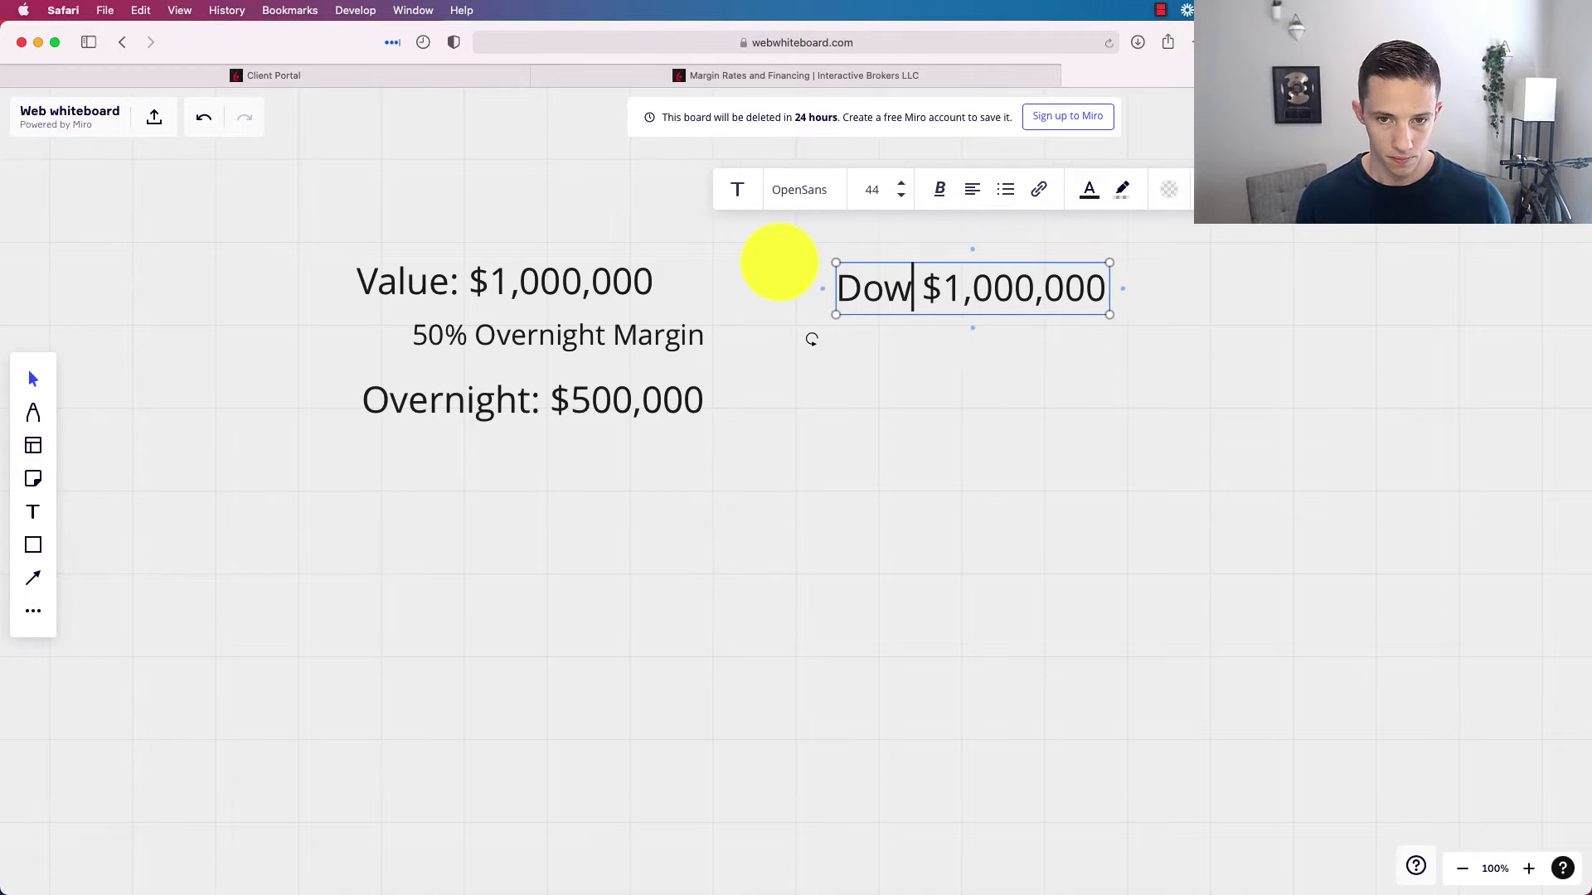
type("n 10%")
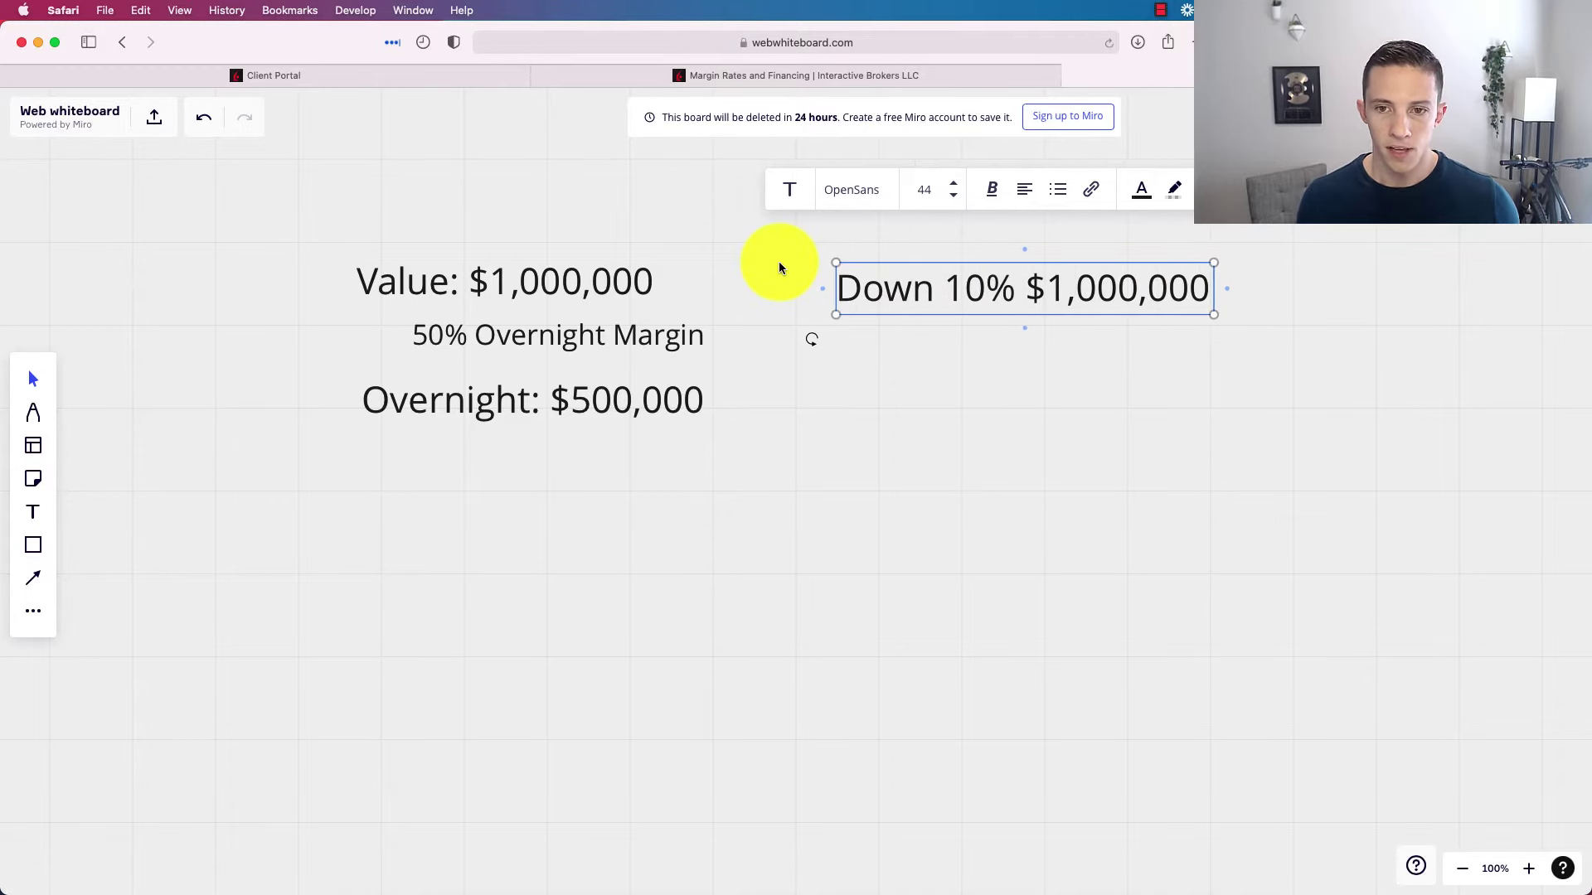
left_click_drag(1046, 288, 1134, 288)
type("900")
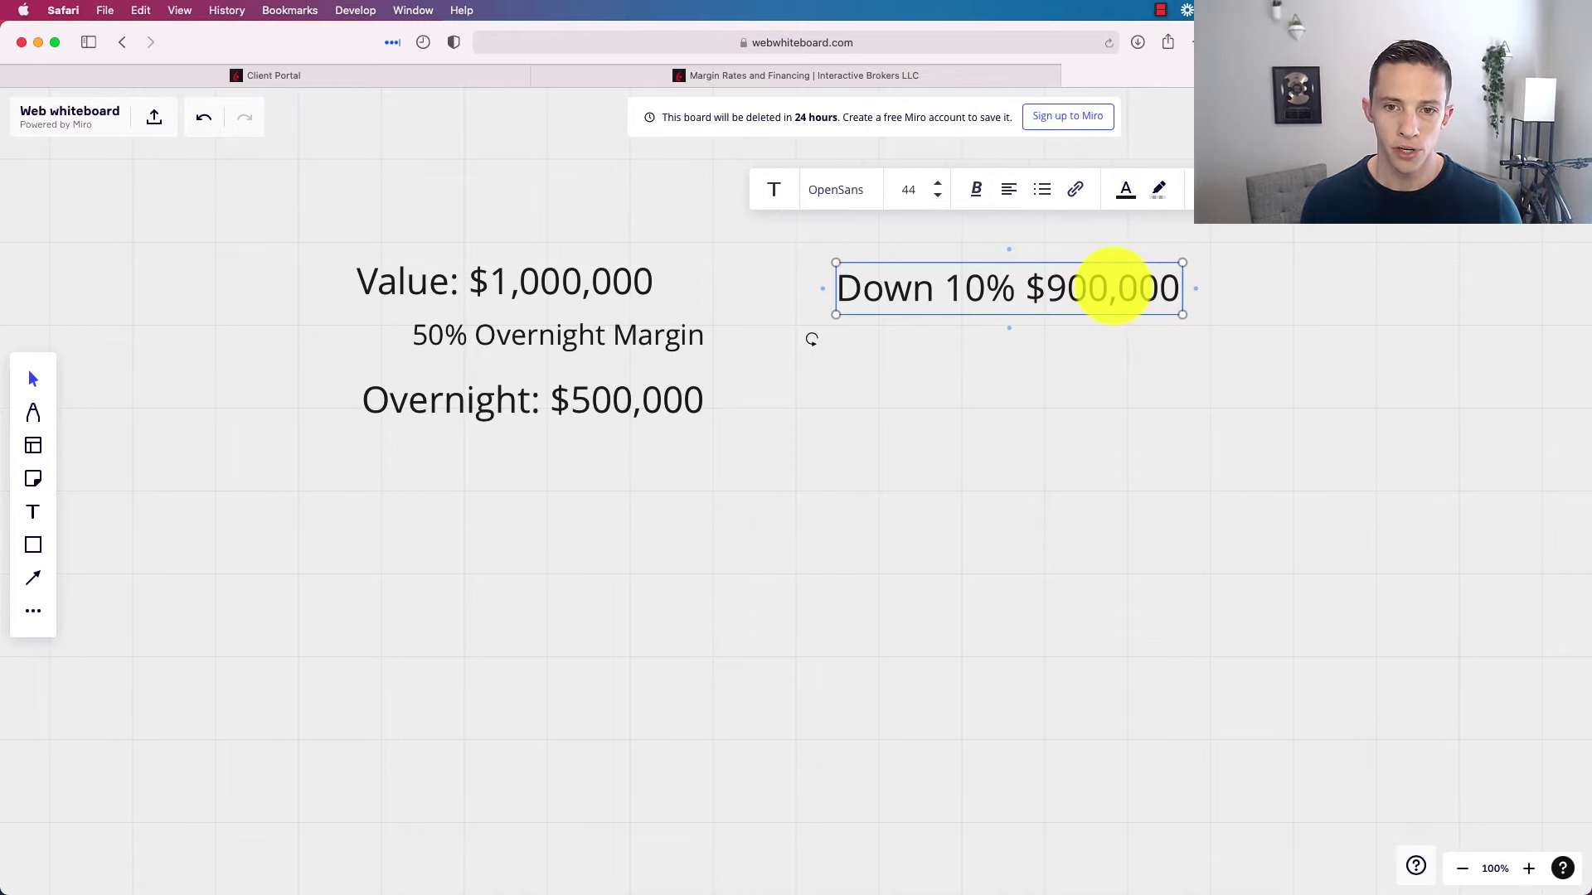
left_click(1079, 385)
Step: Copy the 'Overnight: $500,000' line beneath the Down 10% label
left_click(650, 410)
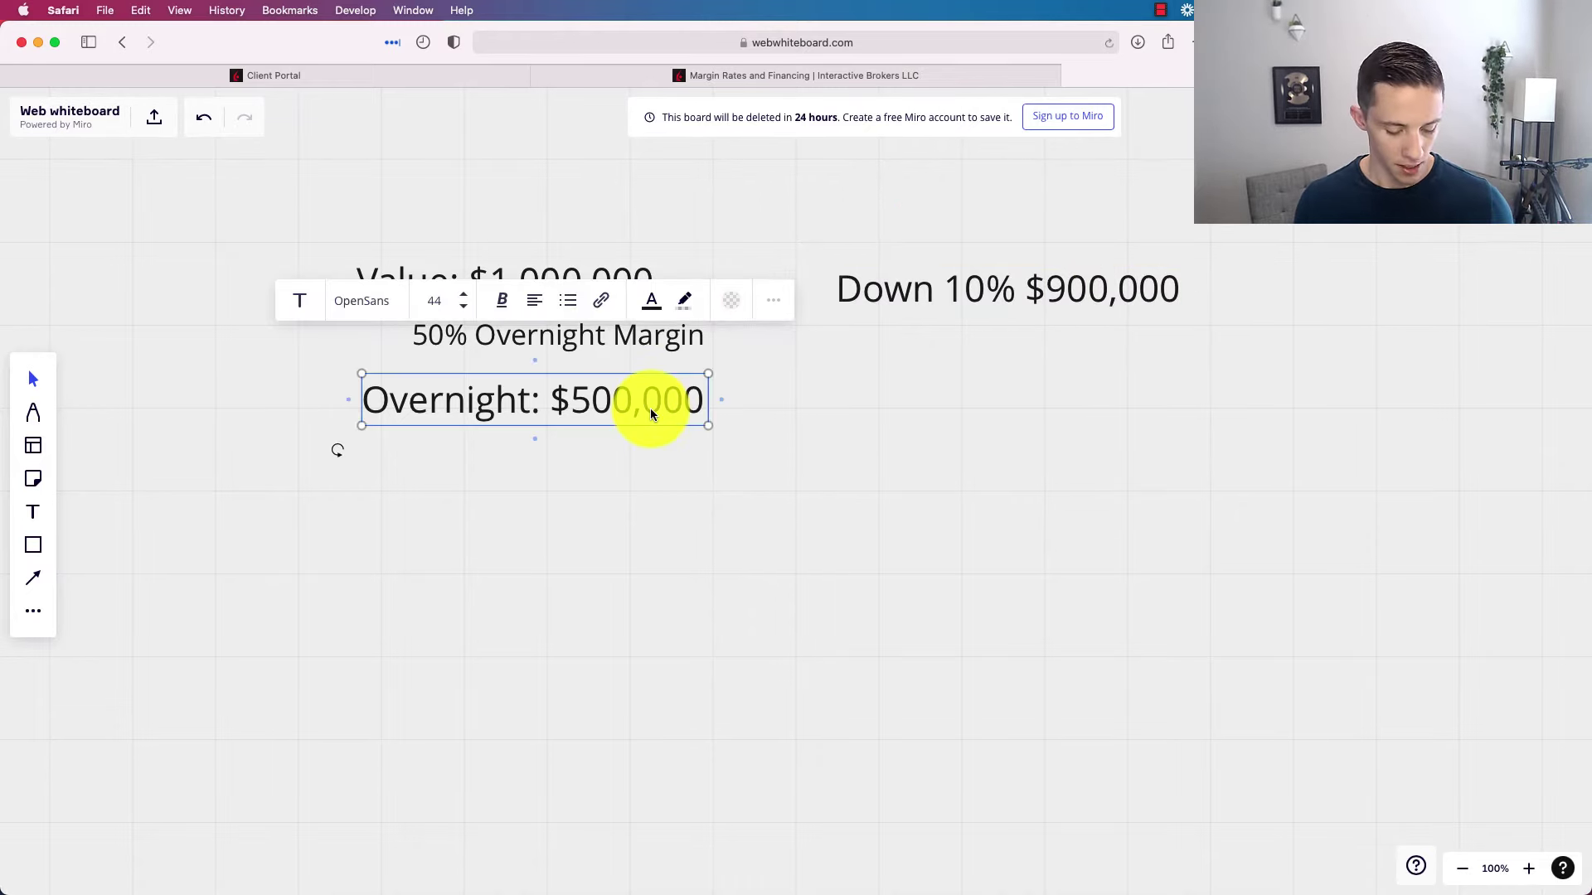
left_click_drag(650, 408, 1003, 401)
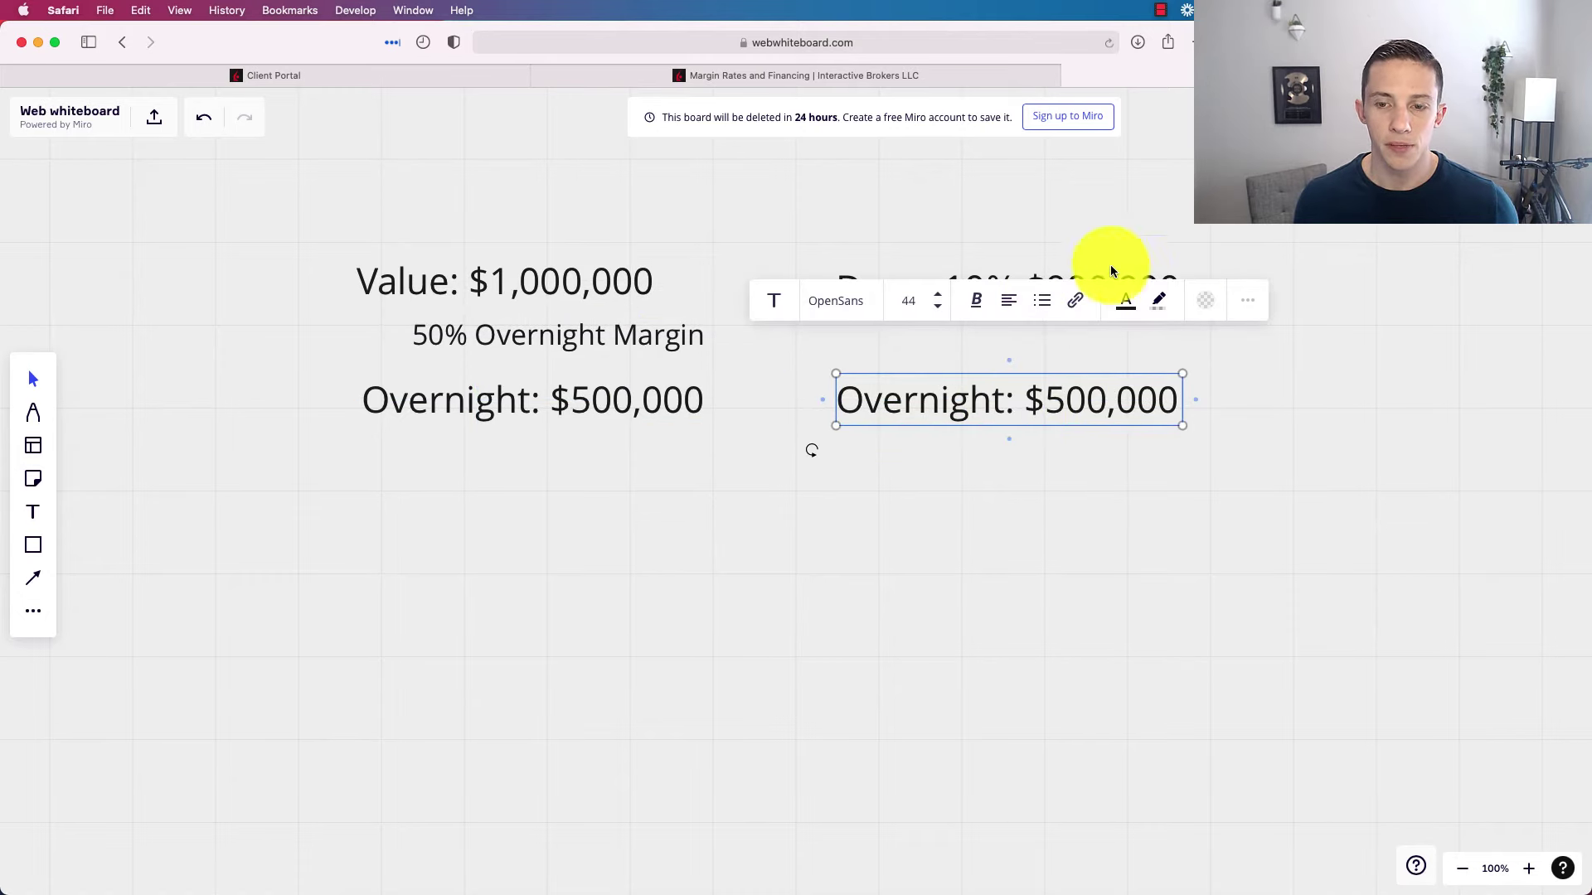
left_click(1074, 531)
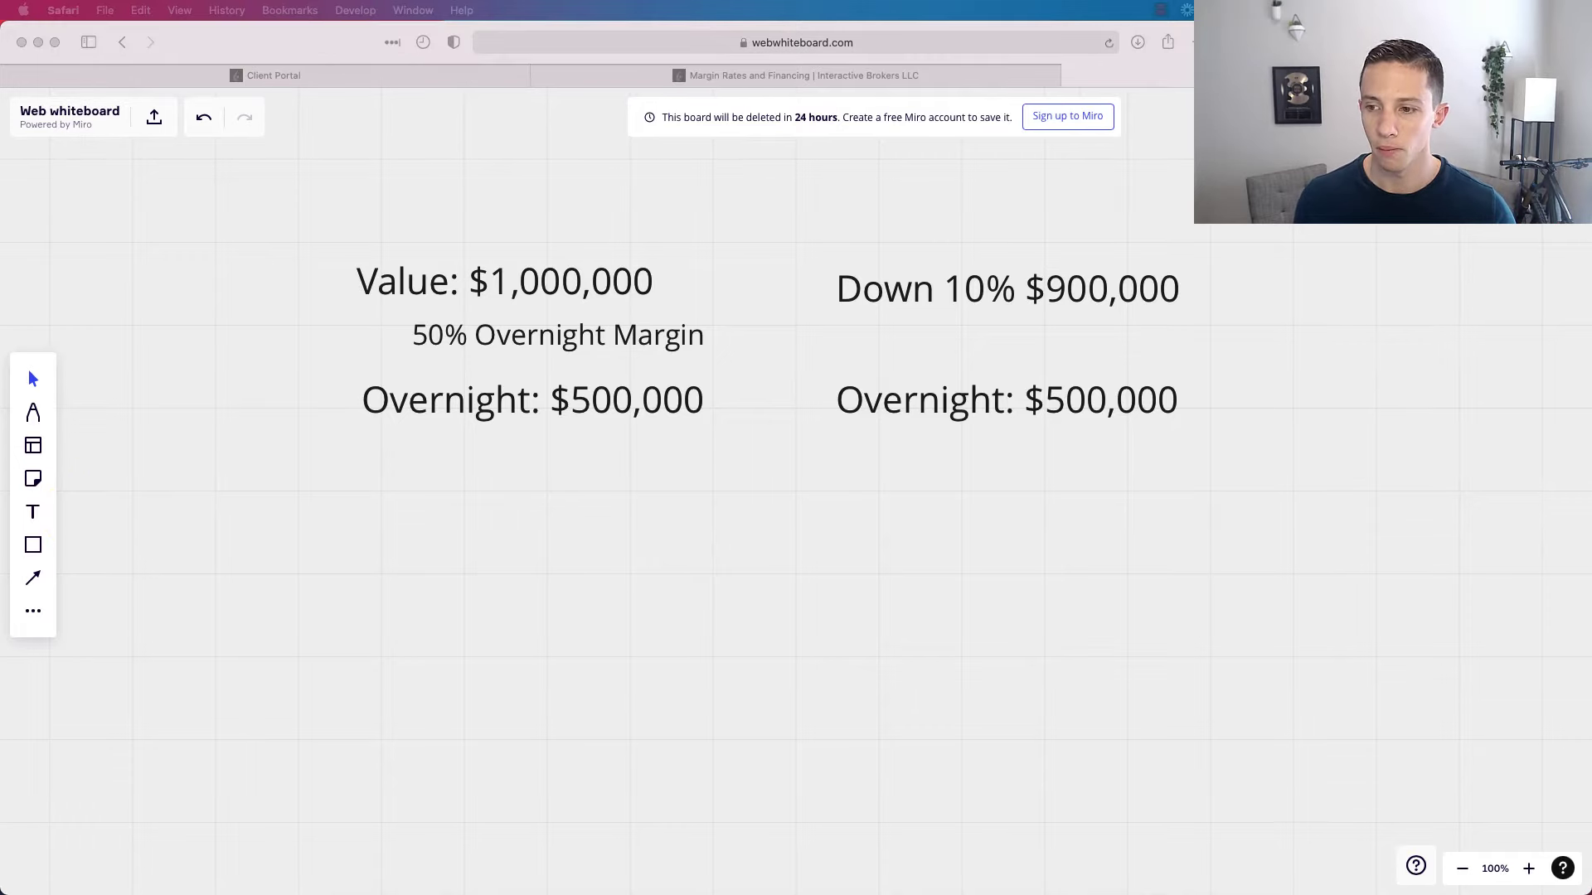
Step: Compute 500/900 in Calculator (0.5555555555555556) and move it off the Down 10% figures
left_click(925, 327)
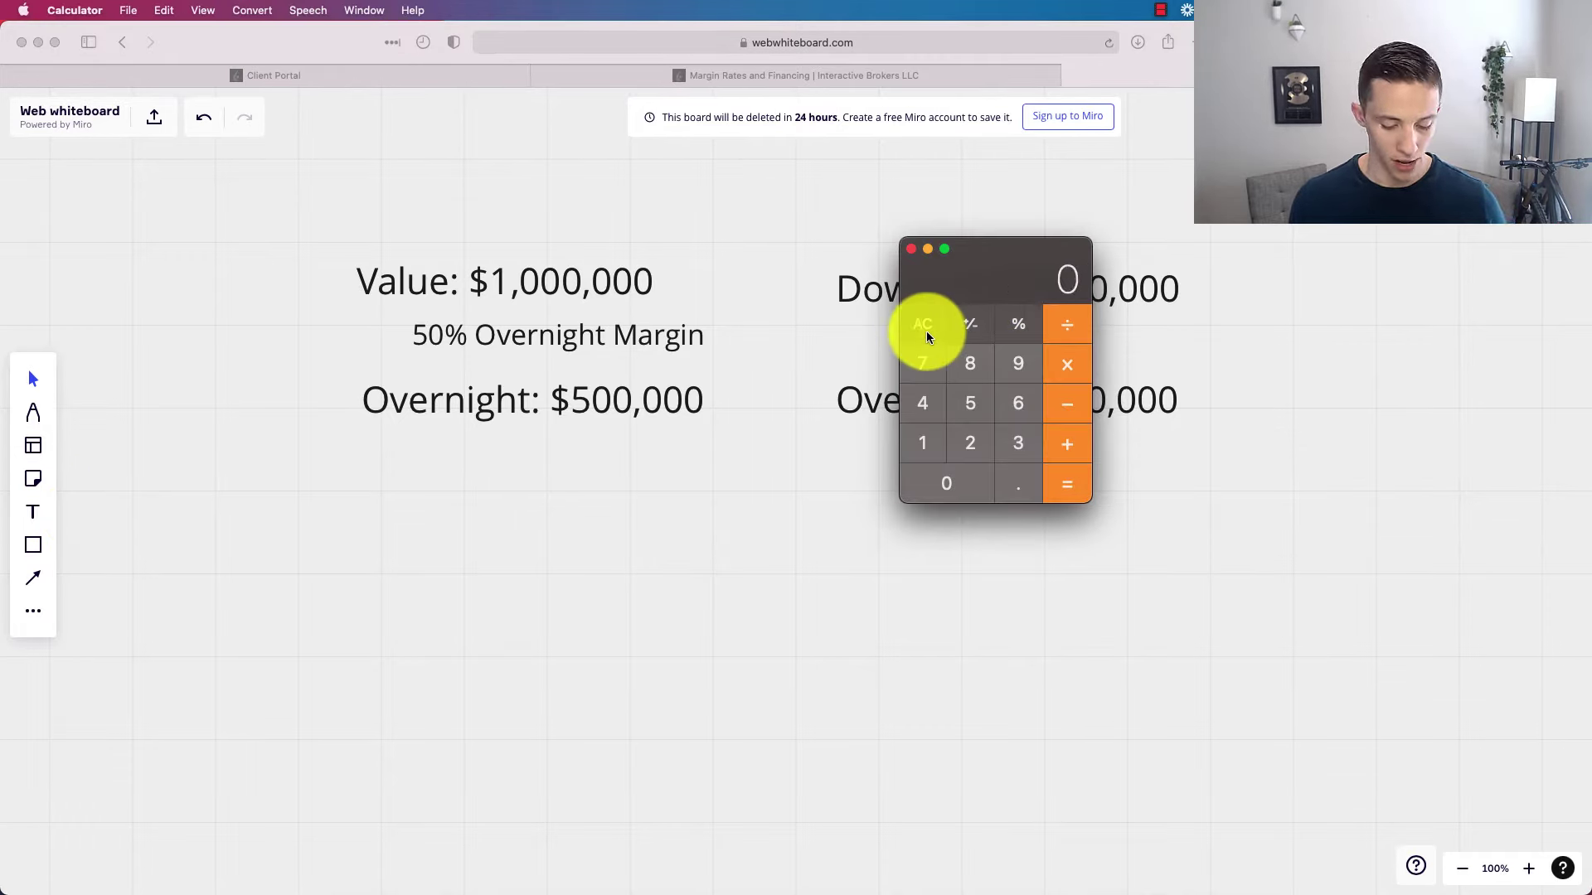
type("500/9")
type("00")
key("Return")
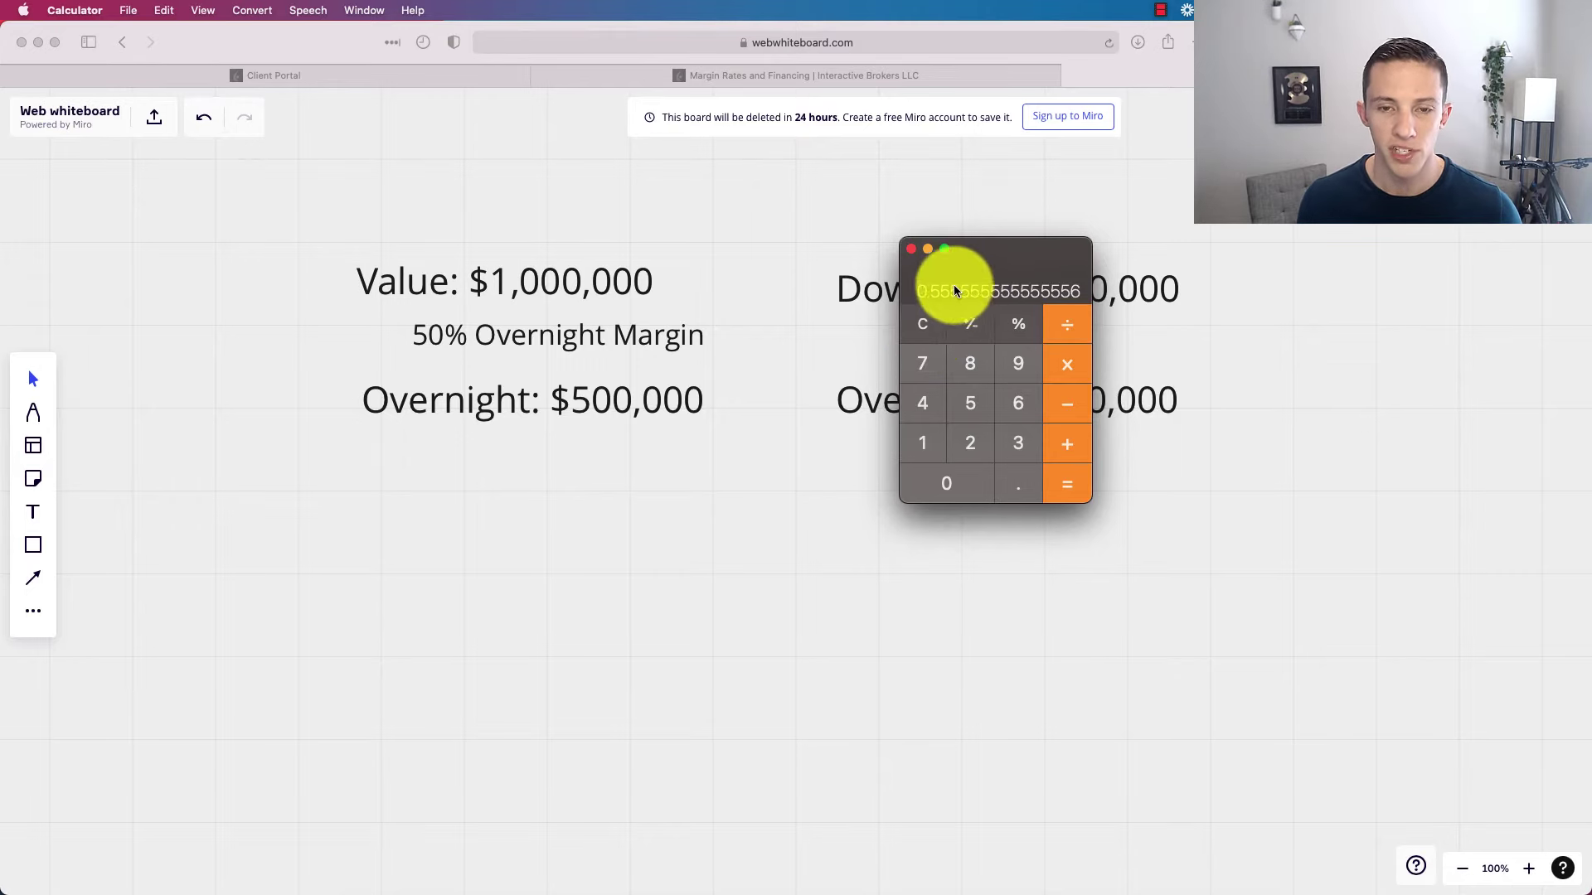
left_click_drag(951, 286, 653, 306)
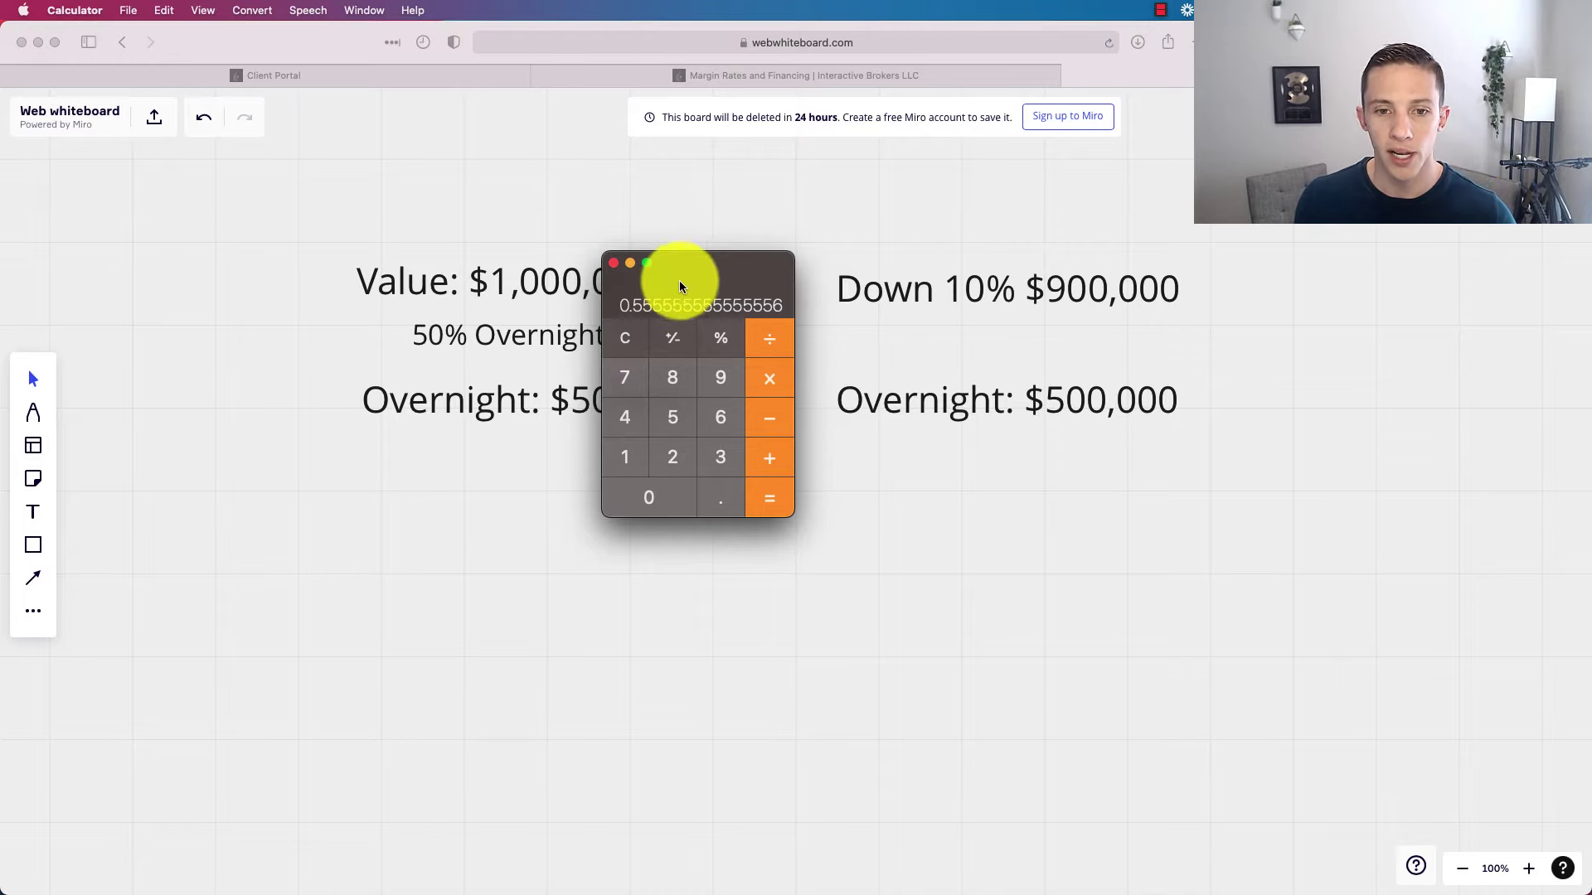
Step: Multiply 1,000,000 by 0.5 in Calculator to get 500000
left_click(625, 340)
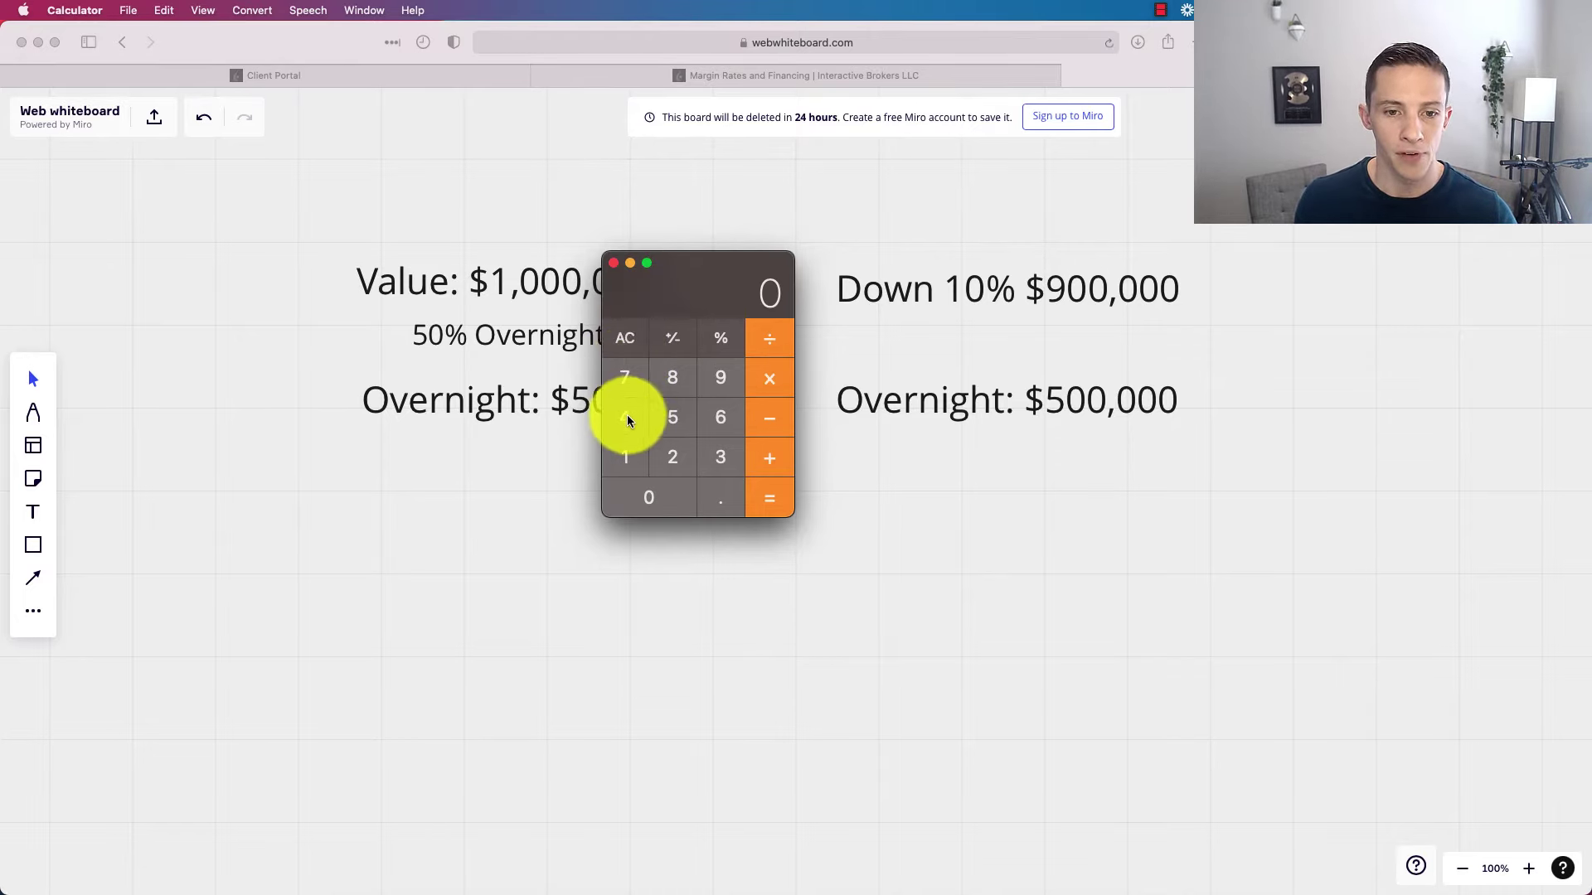
left_click(626, 425)
left_click(619, 339)
type("1000000")
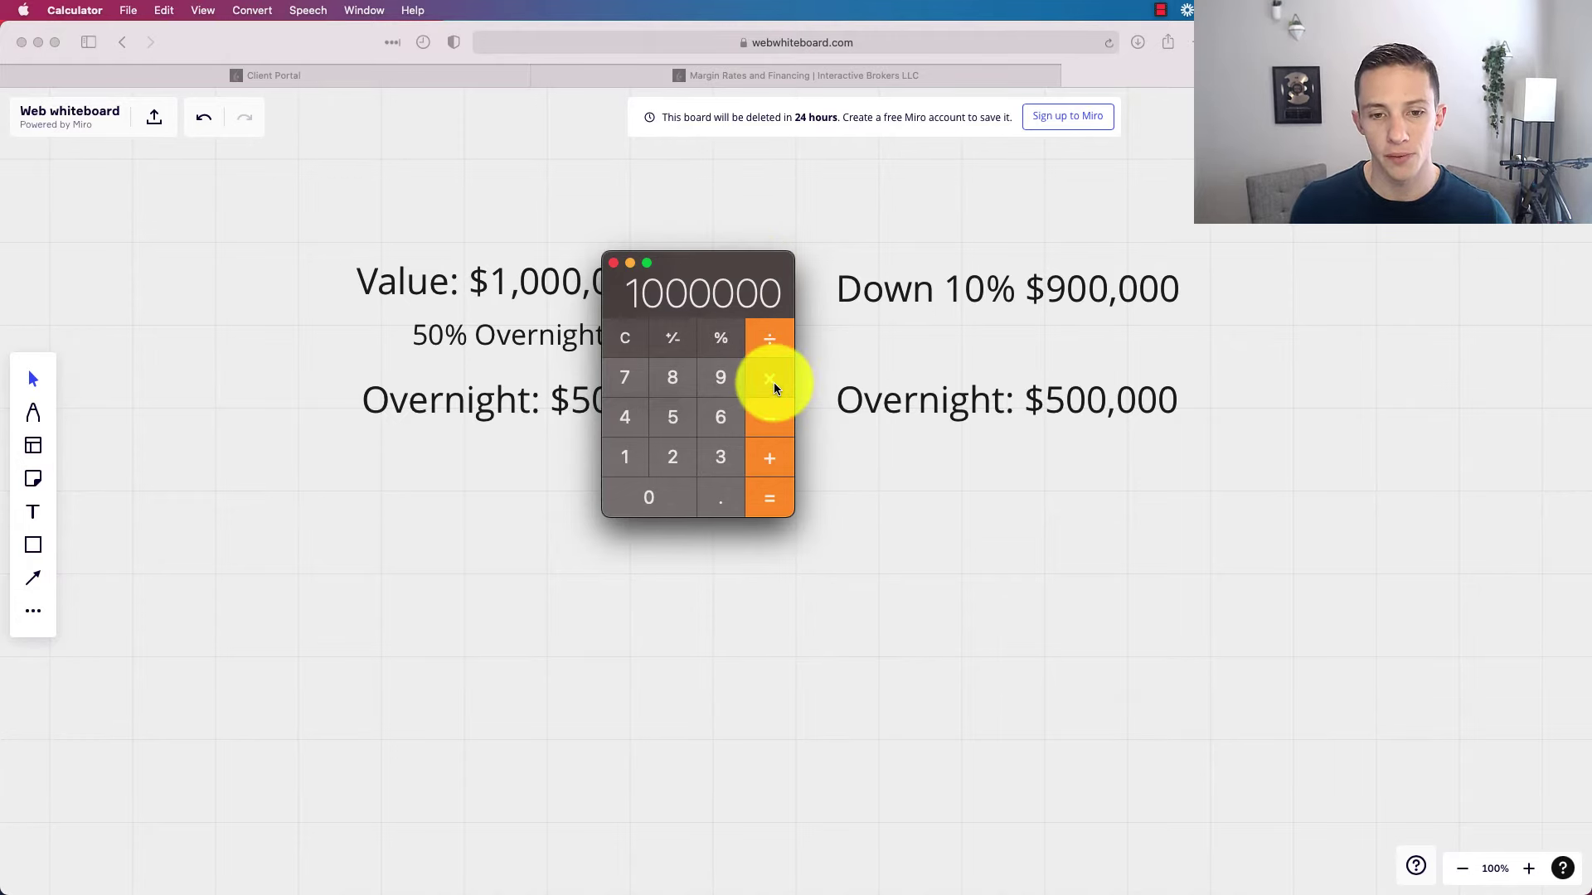
left_click(708, 495)
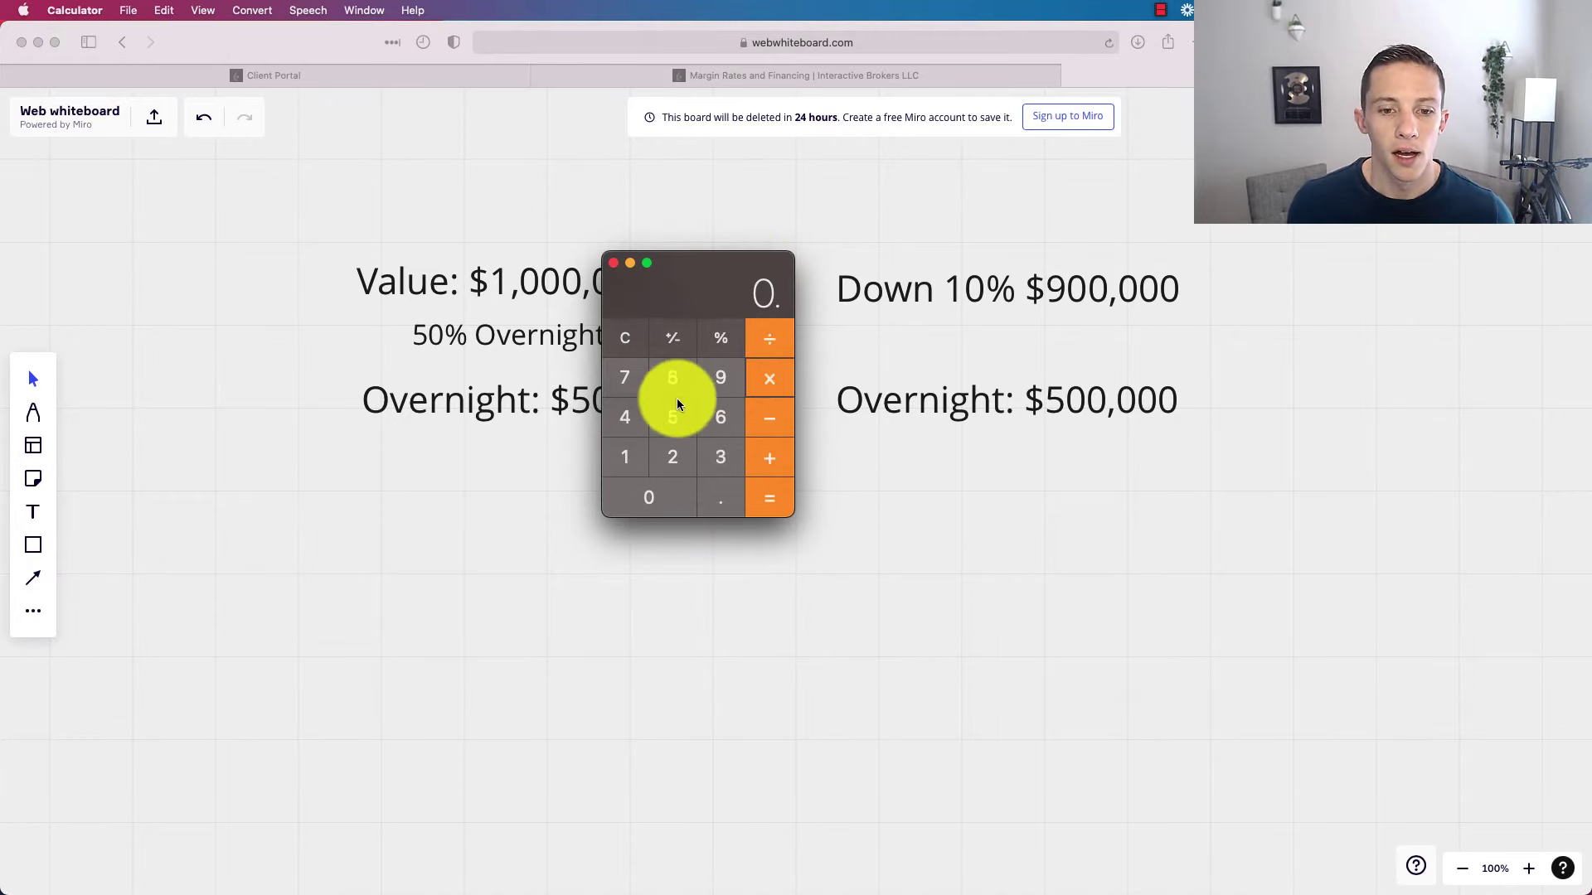
left_click(678, 421)
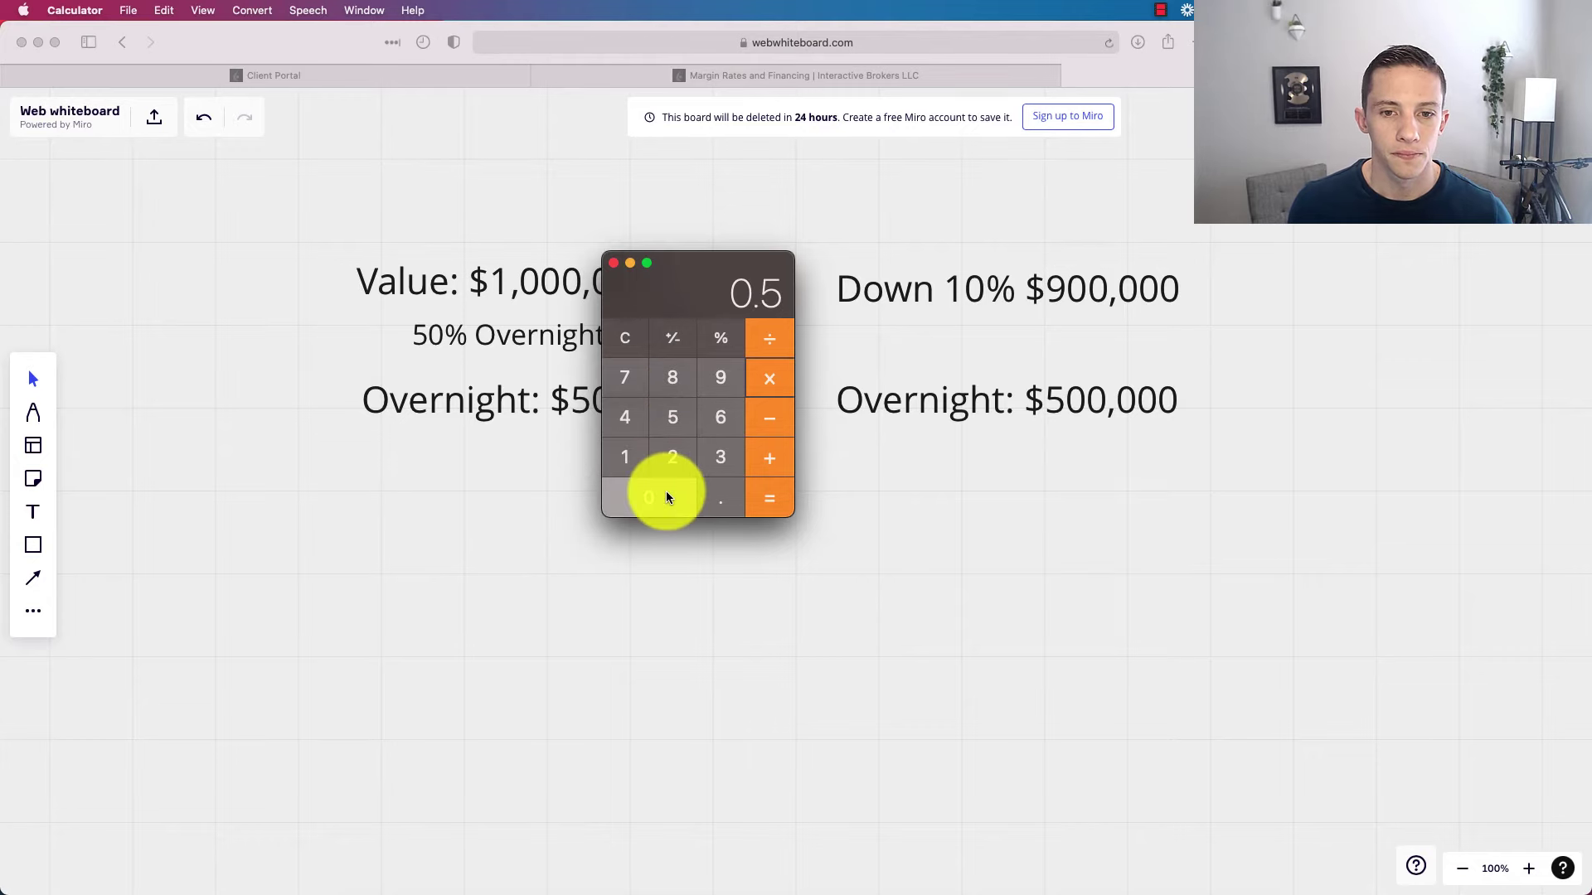
left_click(666, 495)
left_click(773, 495)
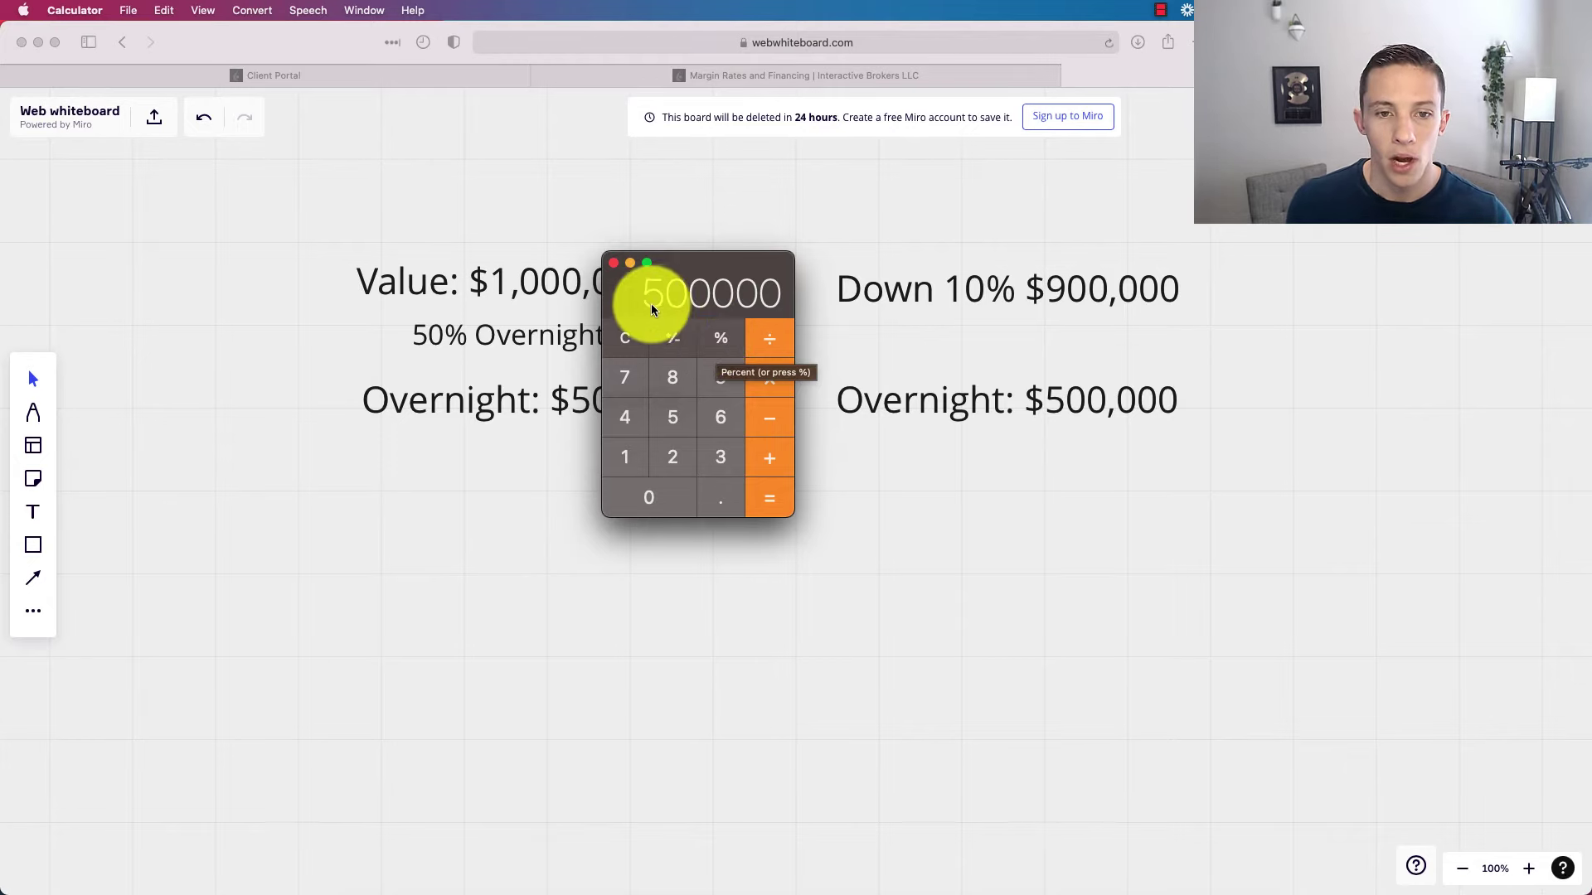
Step: Drag the Calculator to the upper right corner, clear of the whiteboard figures
left_click_drag(643, 304, 1251, 188)
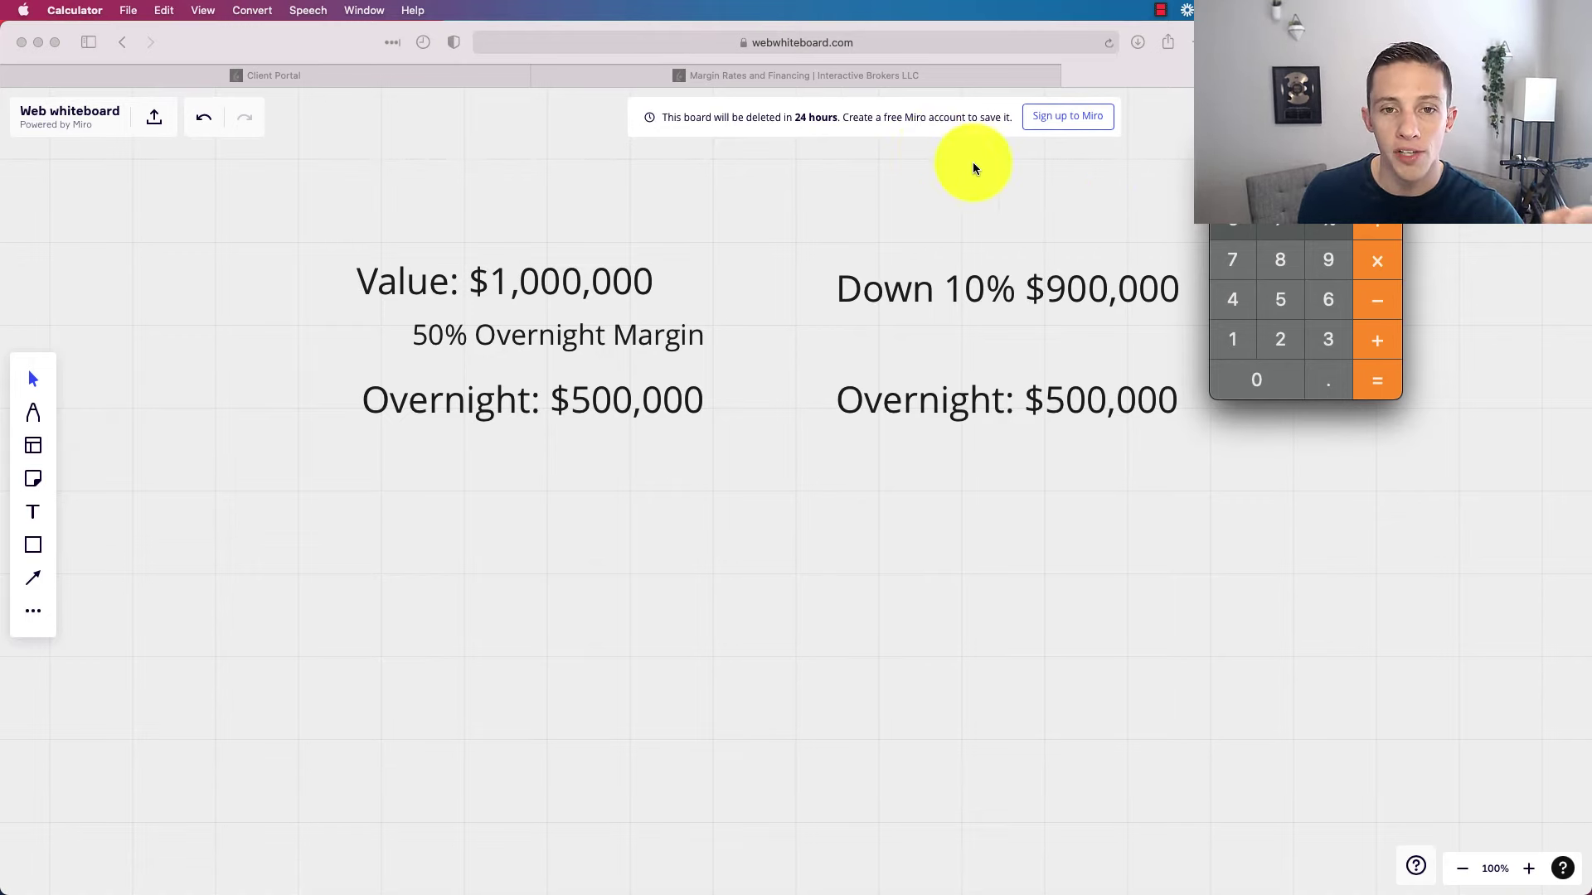
Step: Check the 1.58% IBKR Pro USD rate for the 0–100,000 tier, then return to the whiteboard
left_click(947, 77)
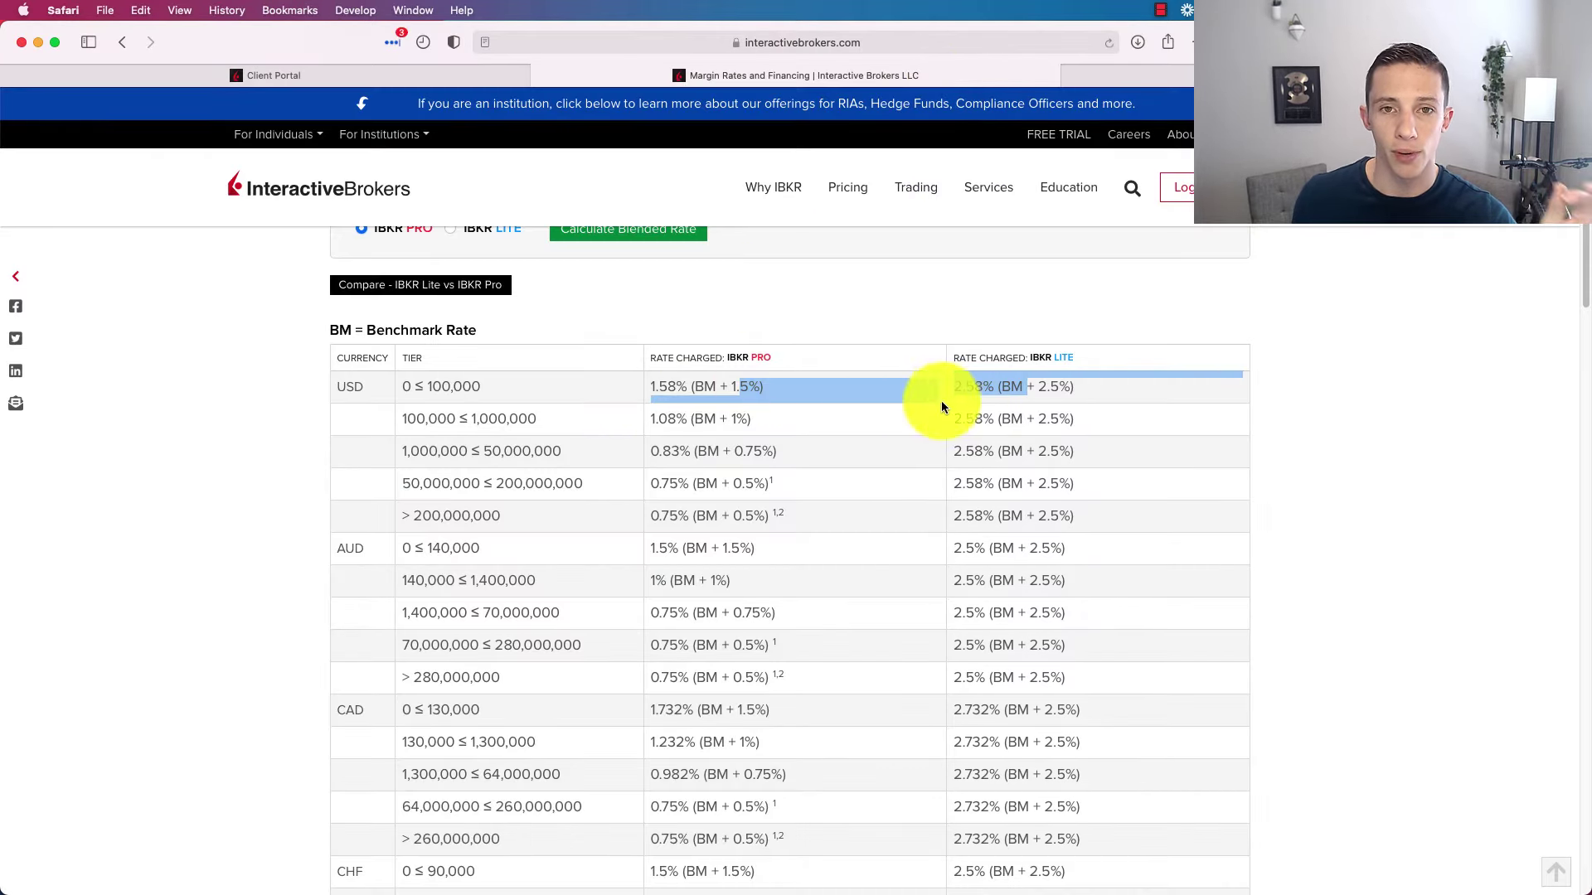
left_click_drag(932, 406, 737, 411)
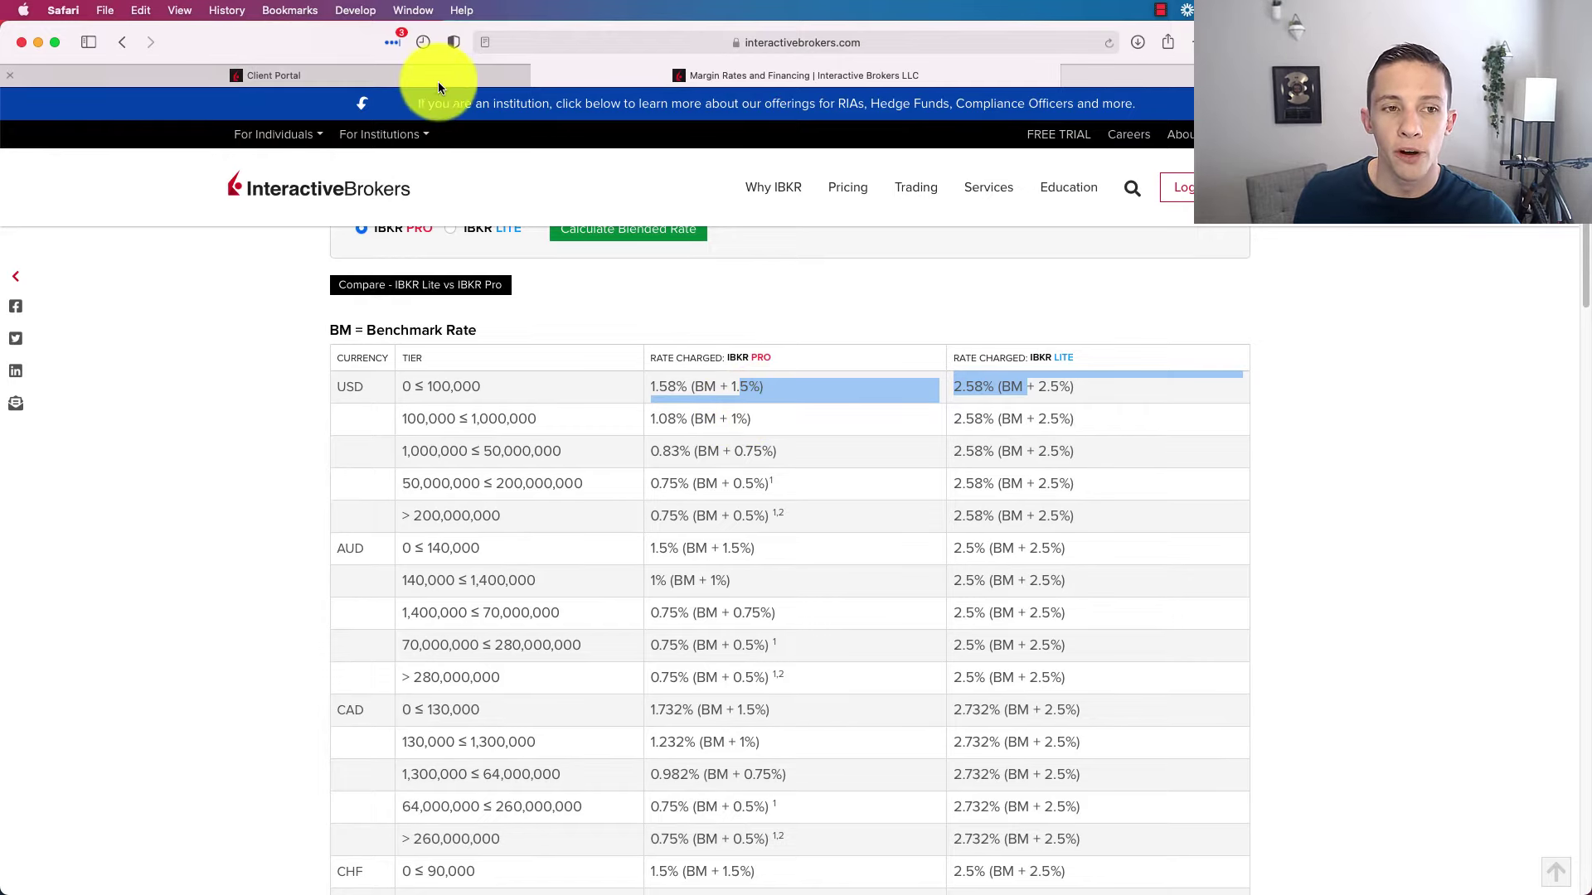
left_click(1114, 79)
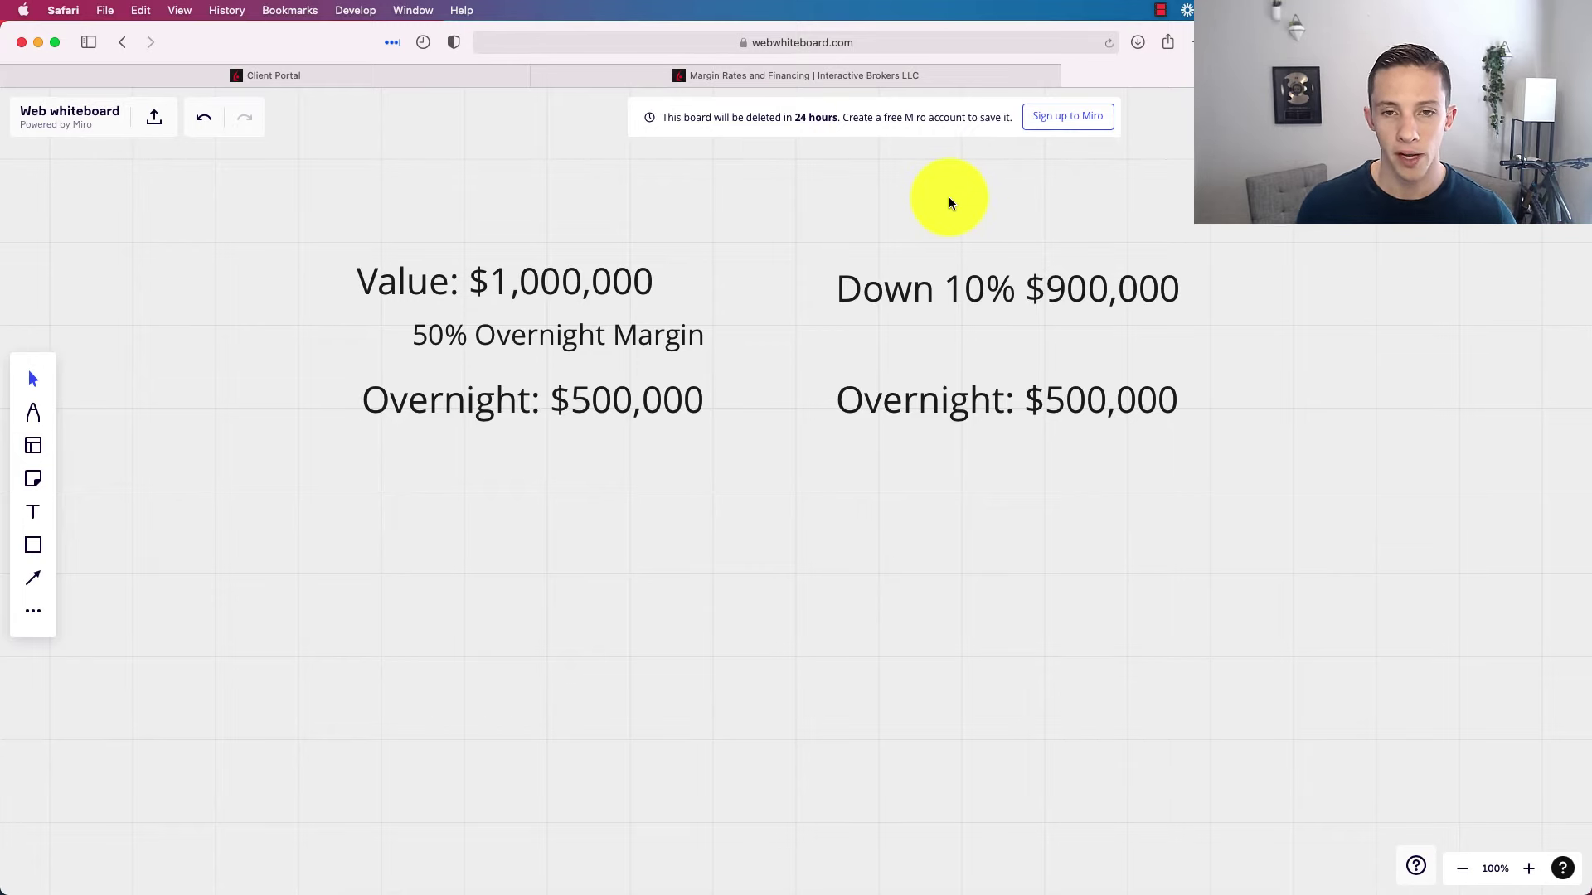
left_click(882, 81)
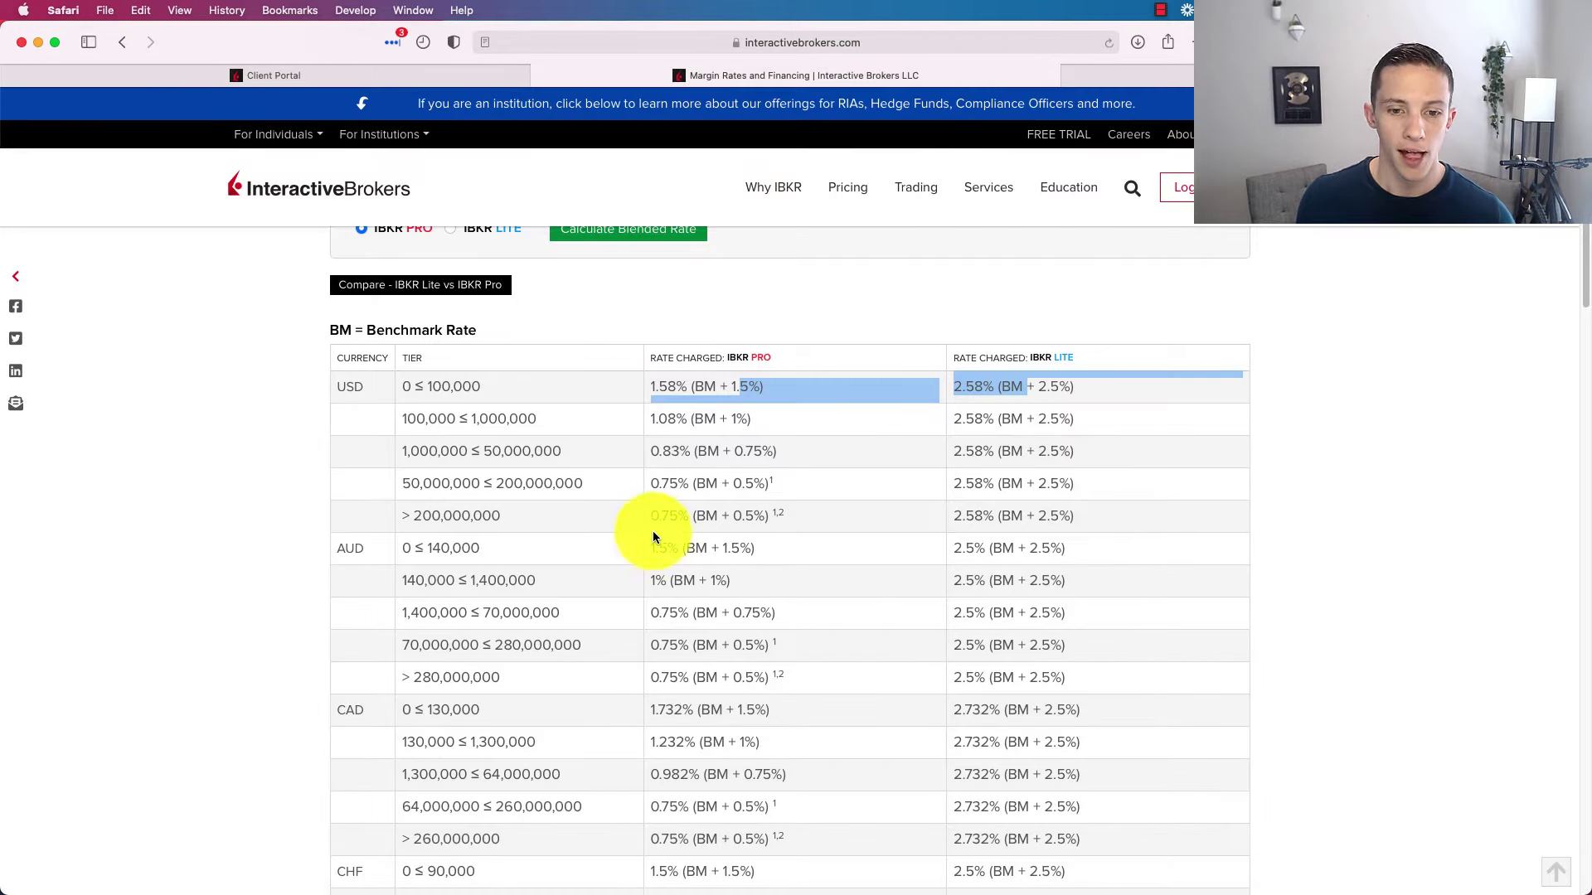
left_click_drag(654, 530, 784, 517)
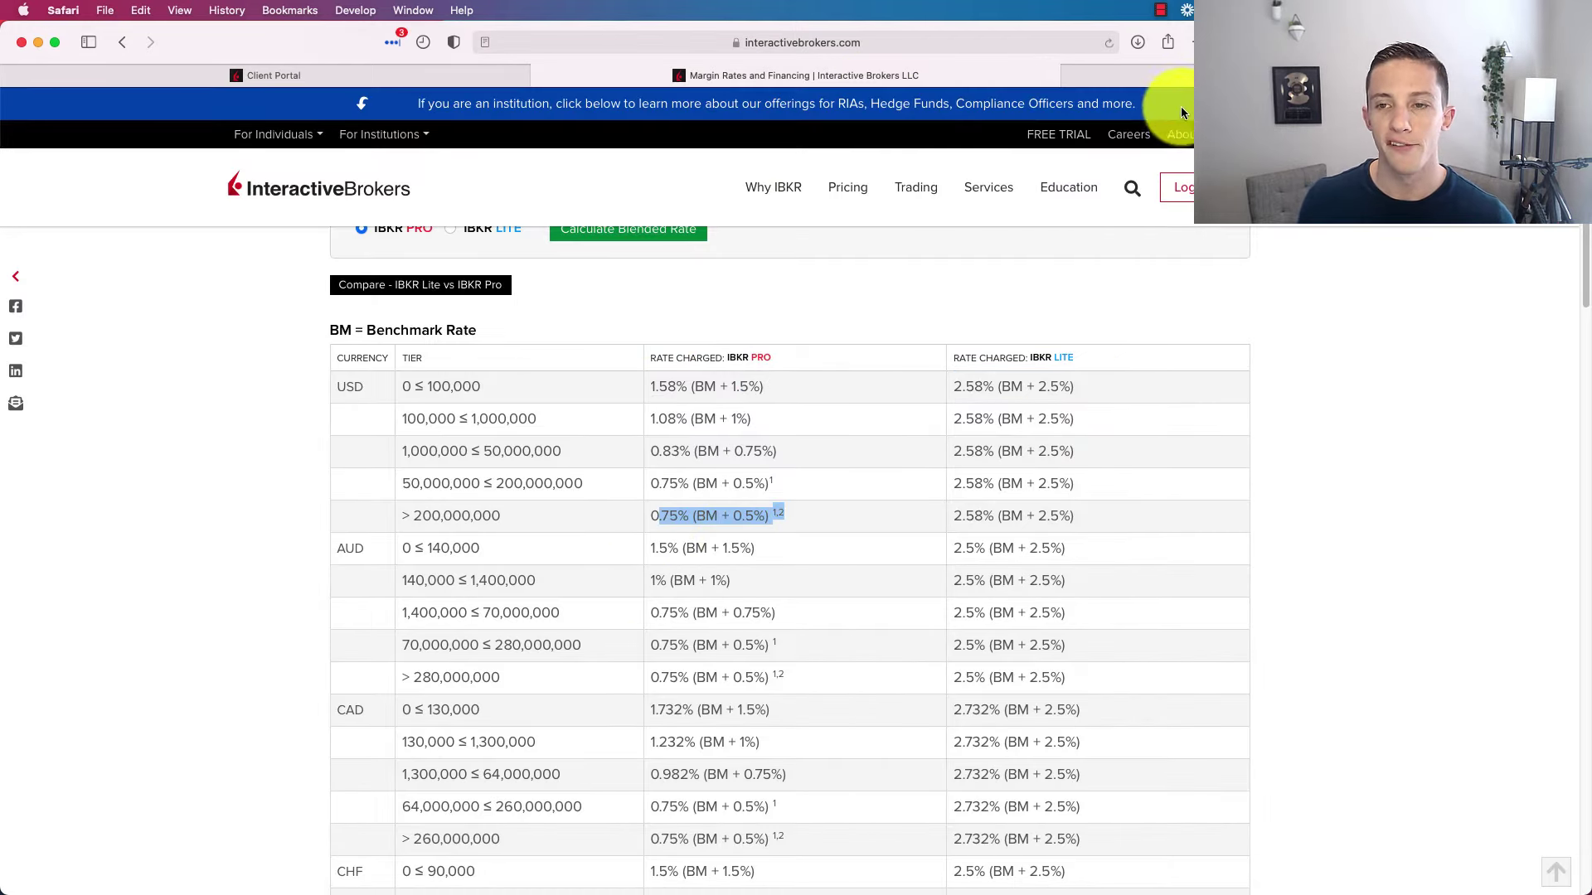
left_click(1177, 79)
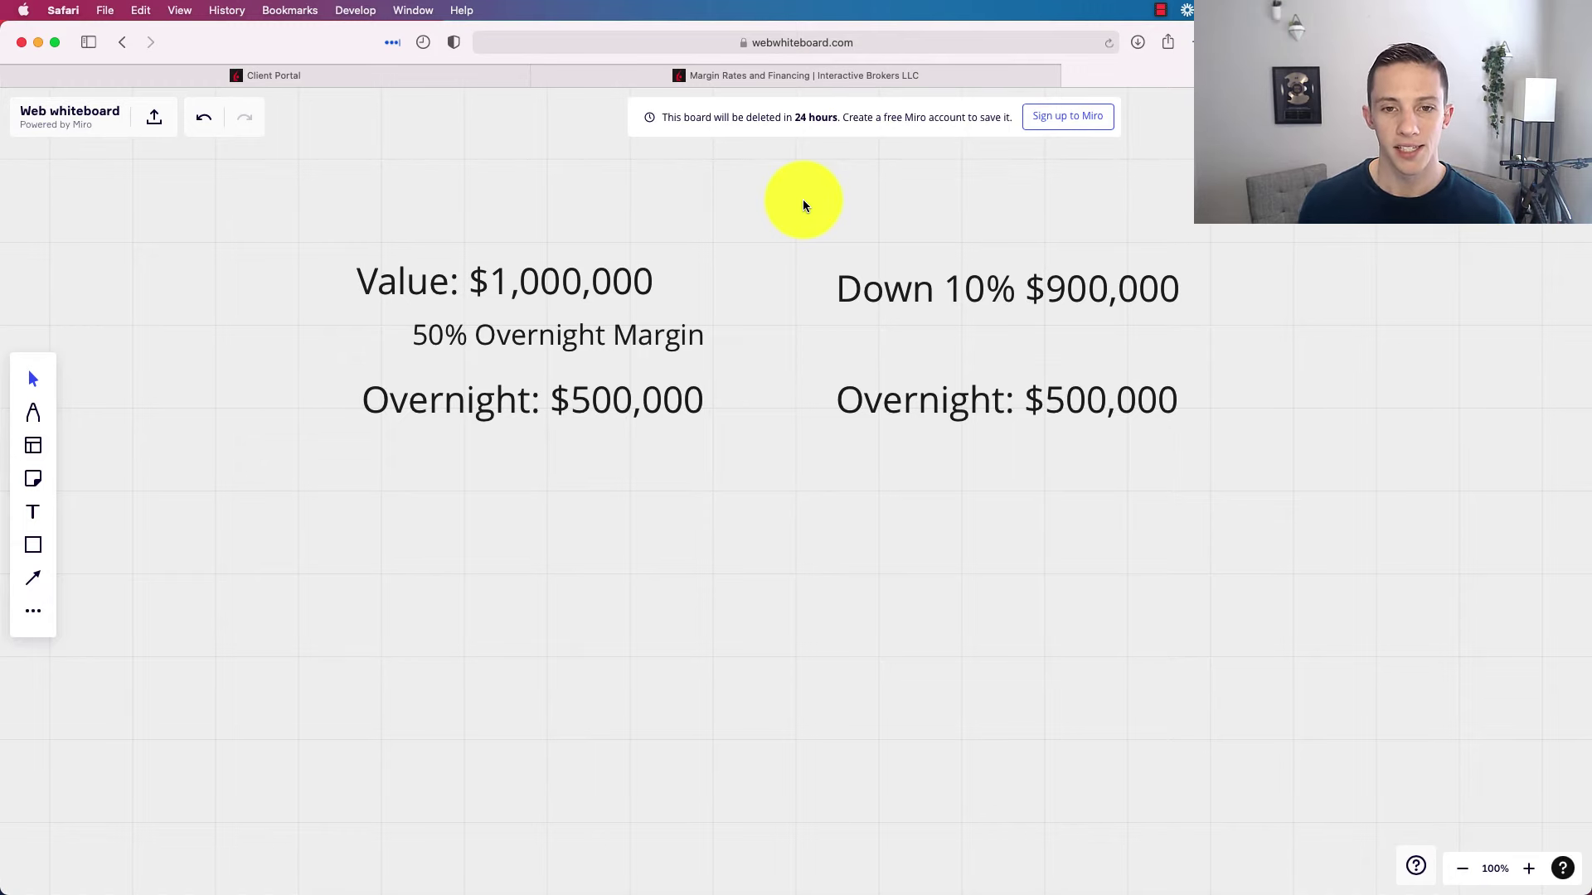
left_click(781, 81)
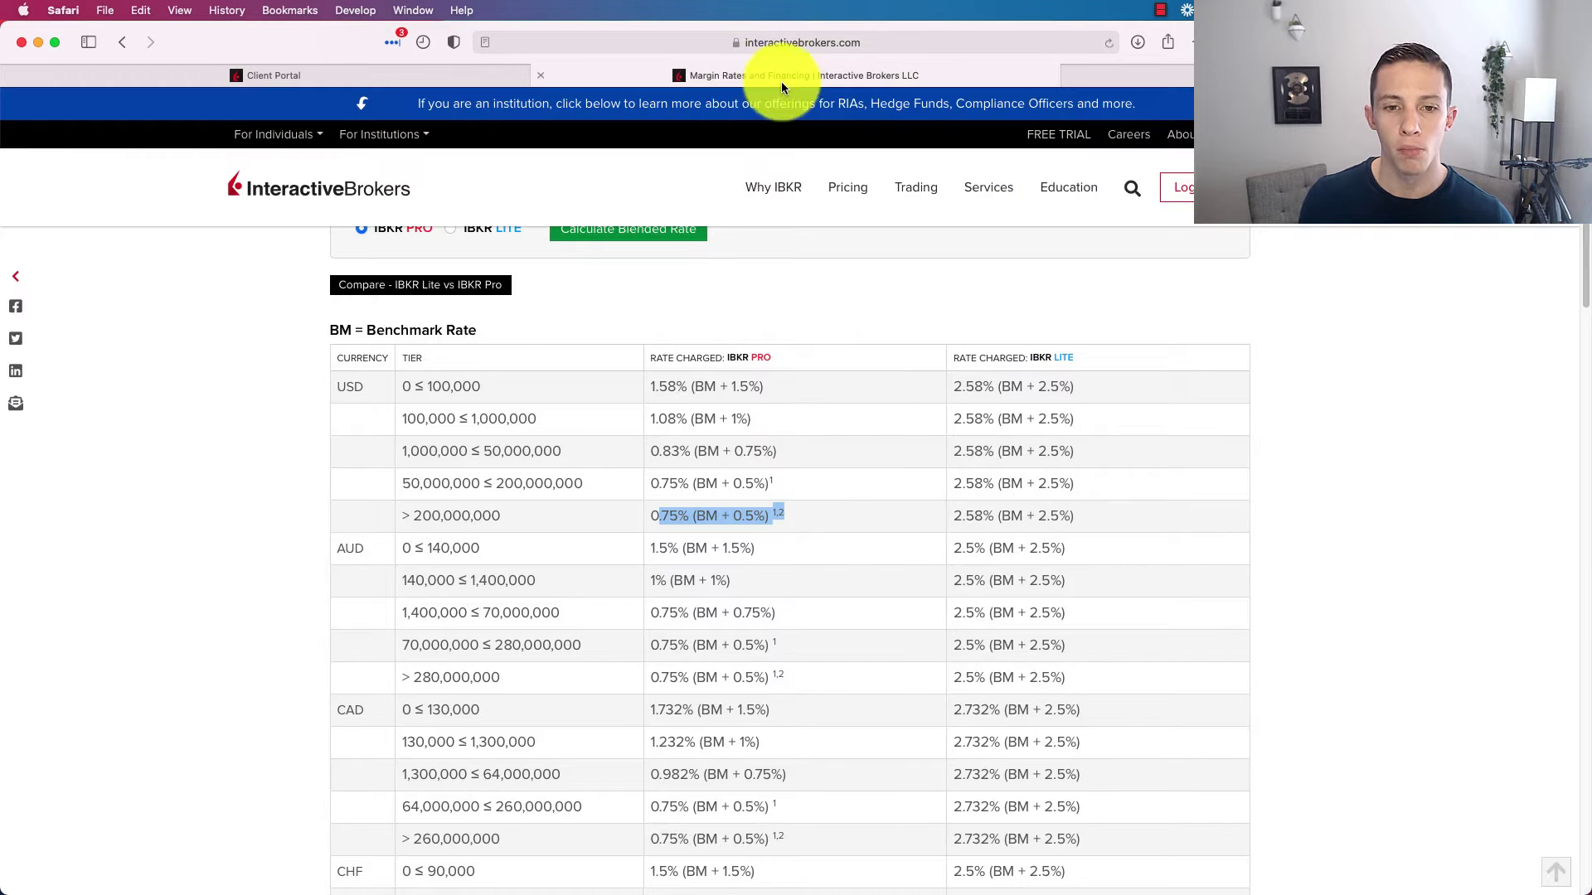
left_click(1131, 74)
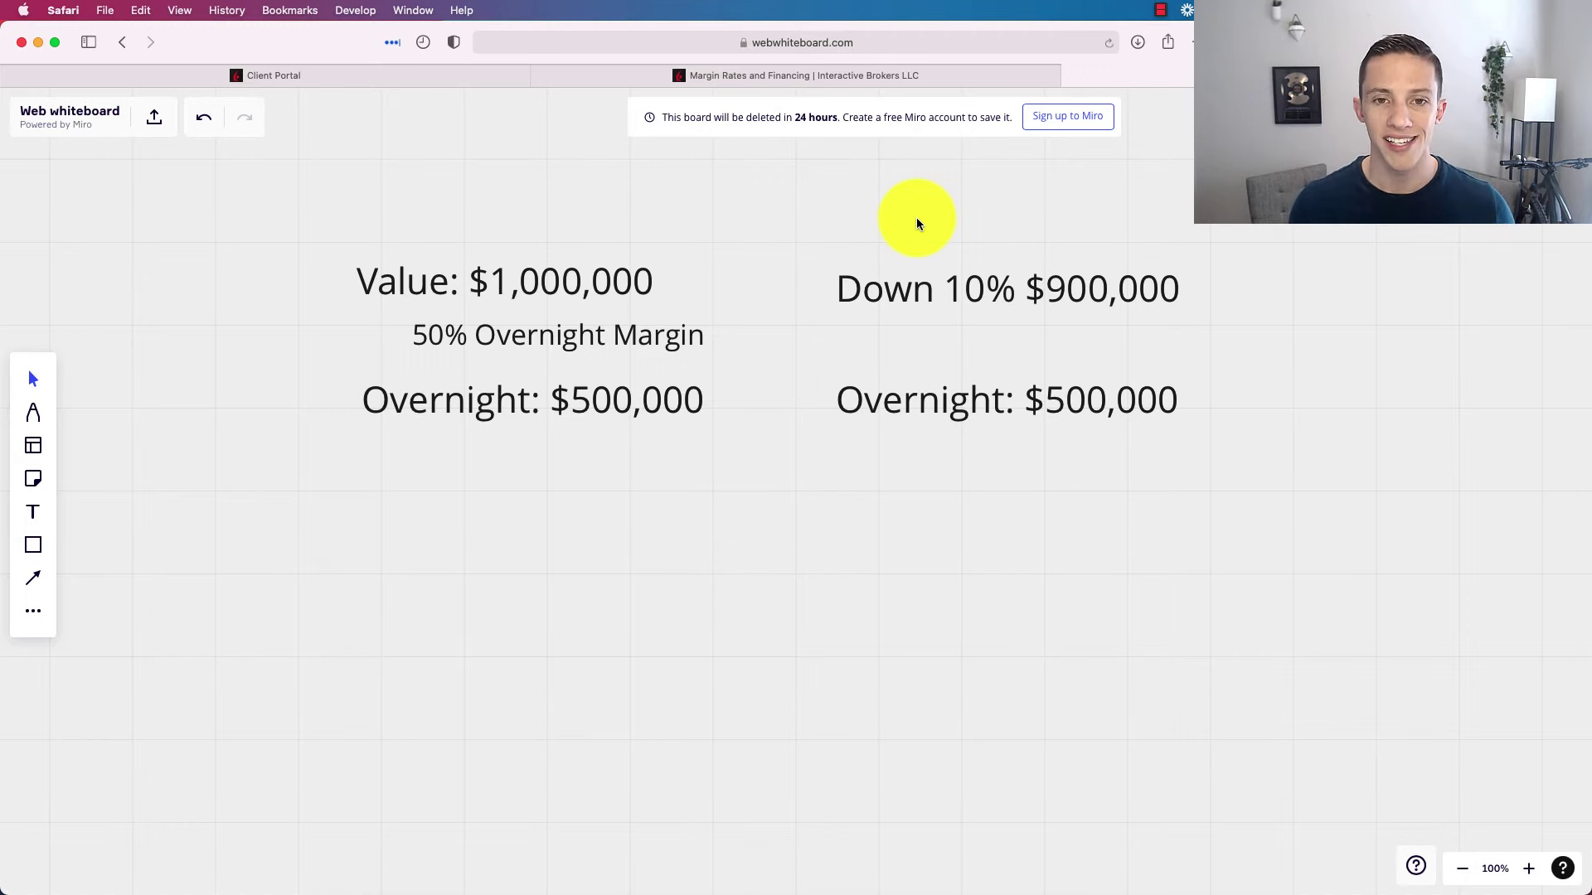
Step: On the margin rates table, highlight the 1.08% Pro rate for the USD 100,000–1,000,000 tier
left_click(809, 74)
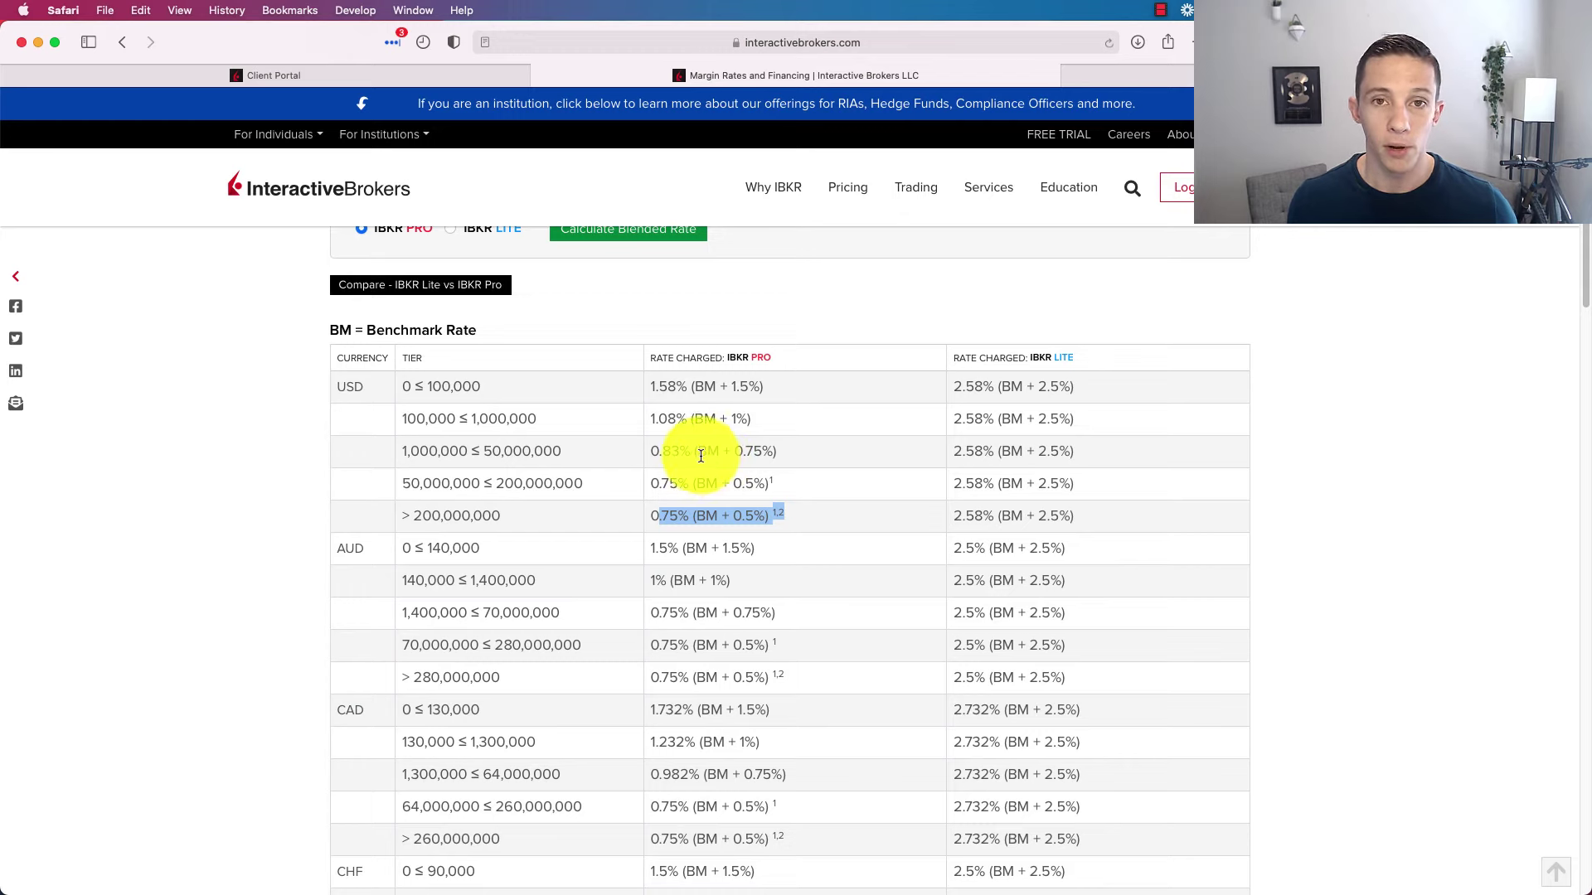
left_click(668, 419)
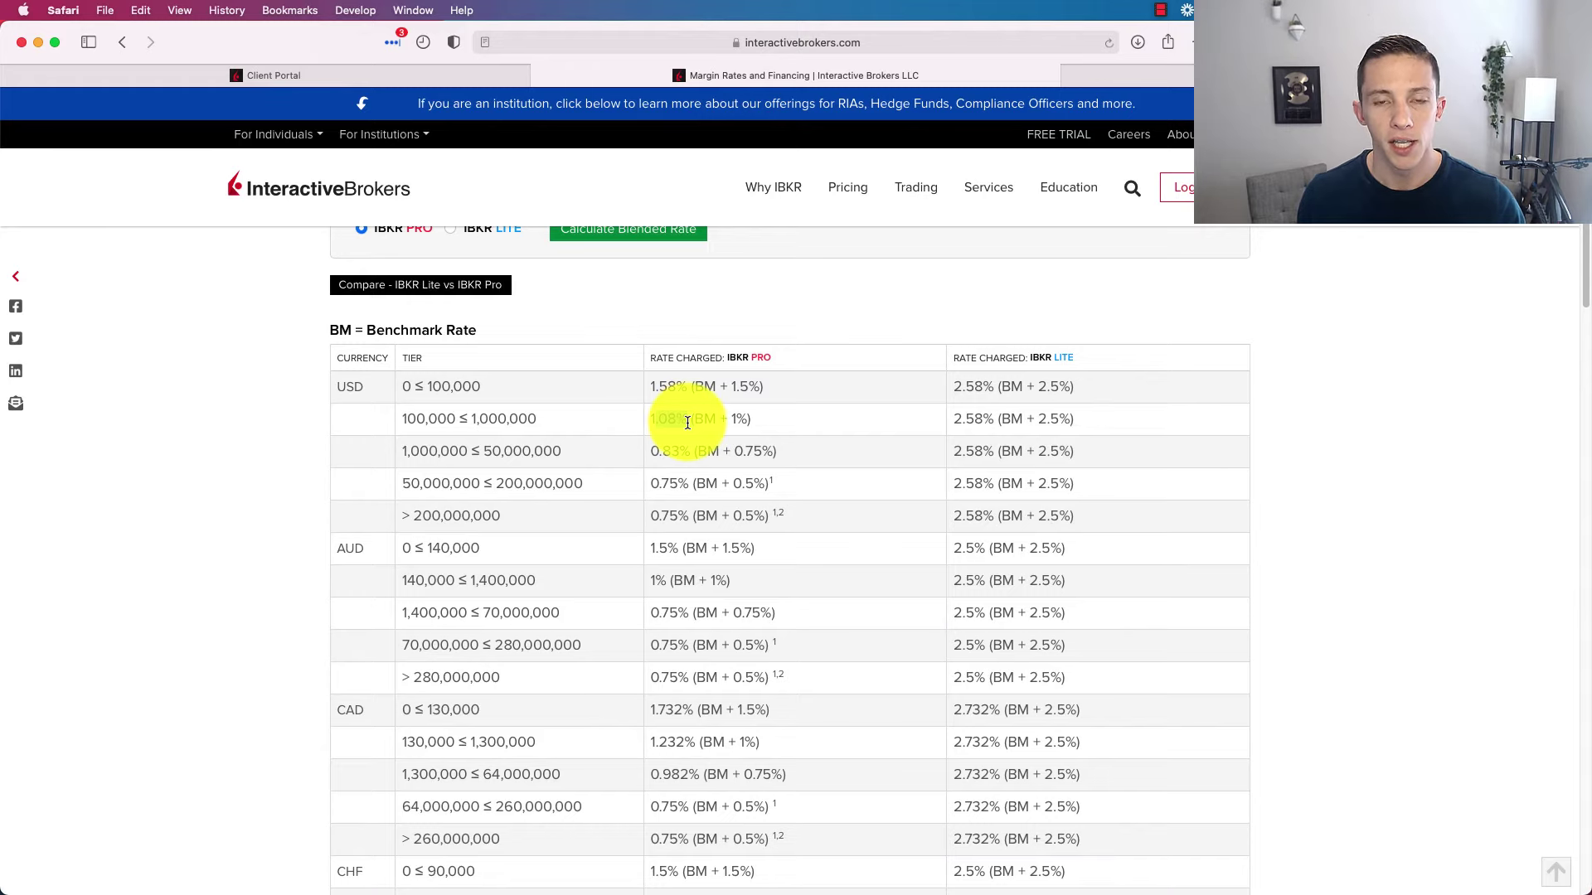
left_click_drag(688, 420, 654, 419)
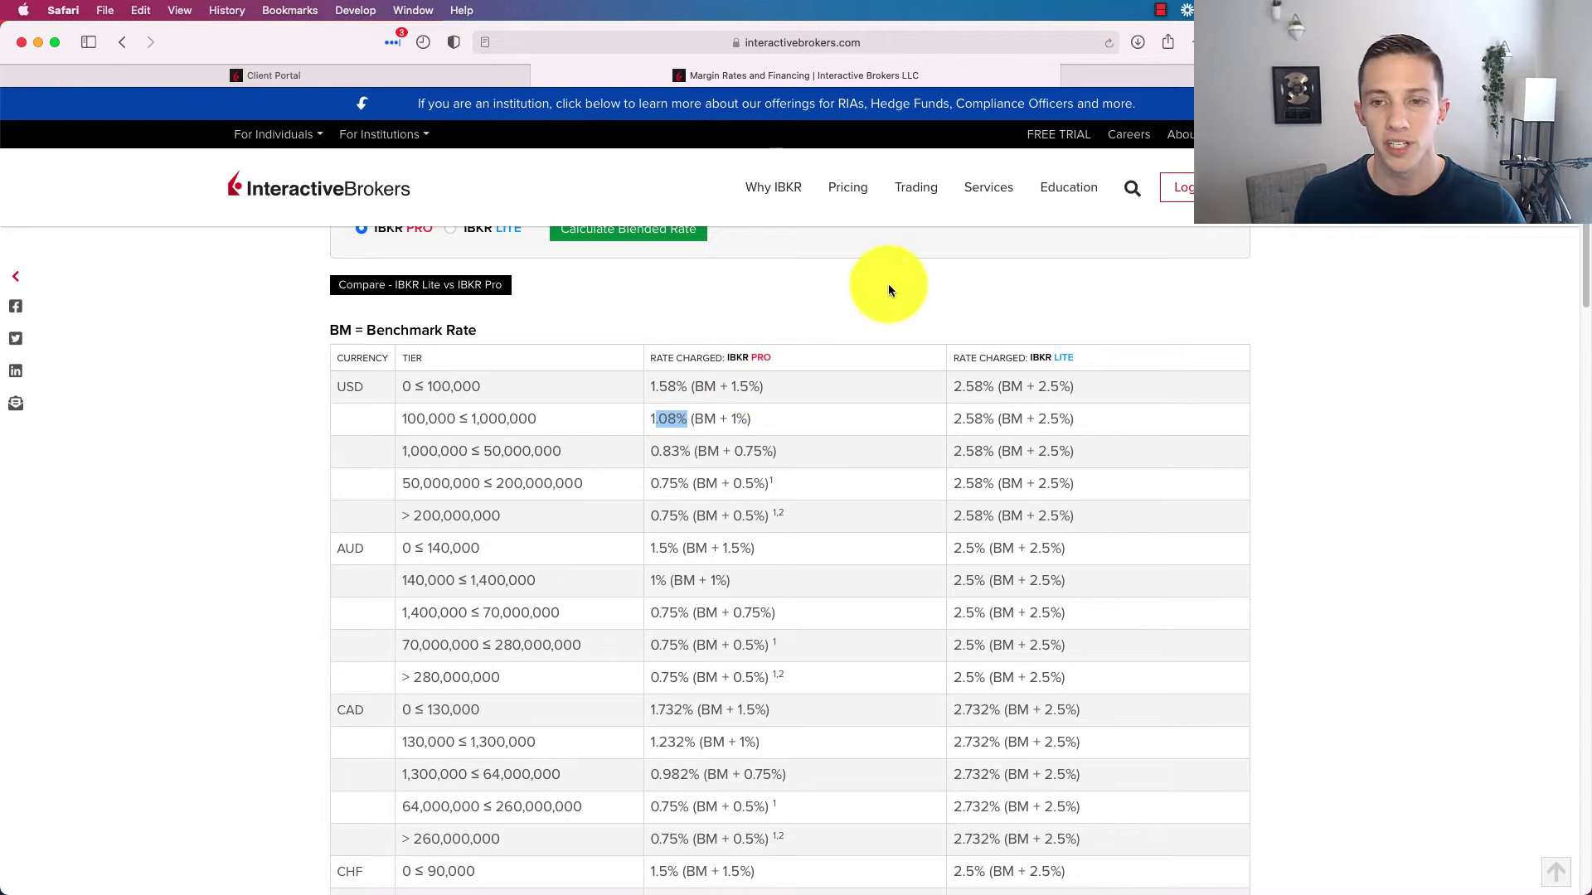
Step: On the whiteboard, add a 'Margin Loans Why?' text box below the figures with bullet '- Fund Account Rec'
left_click(1171, 76)
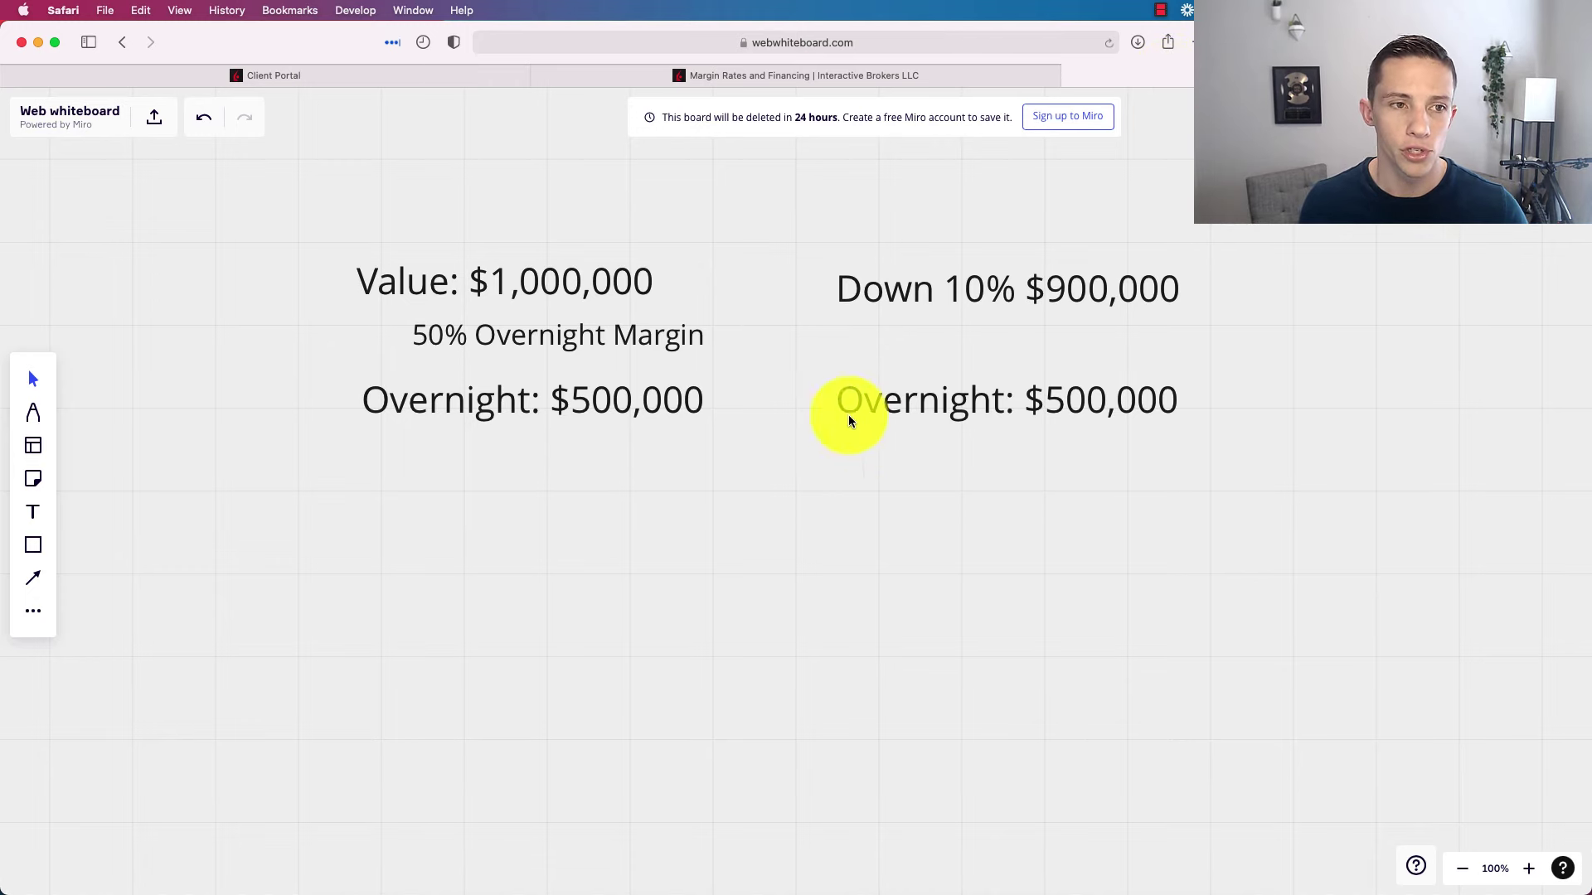
left_click(33, 511)
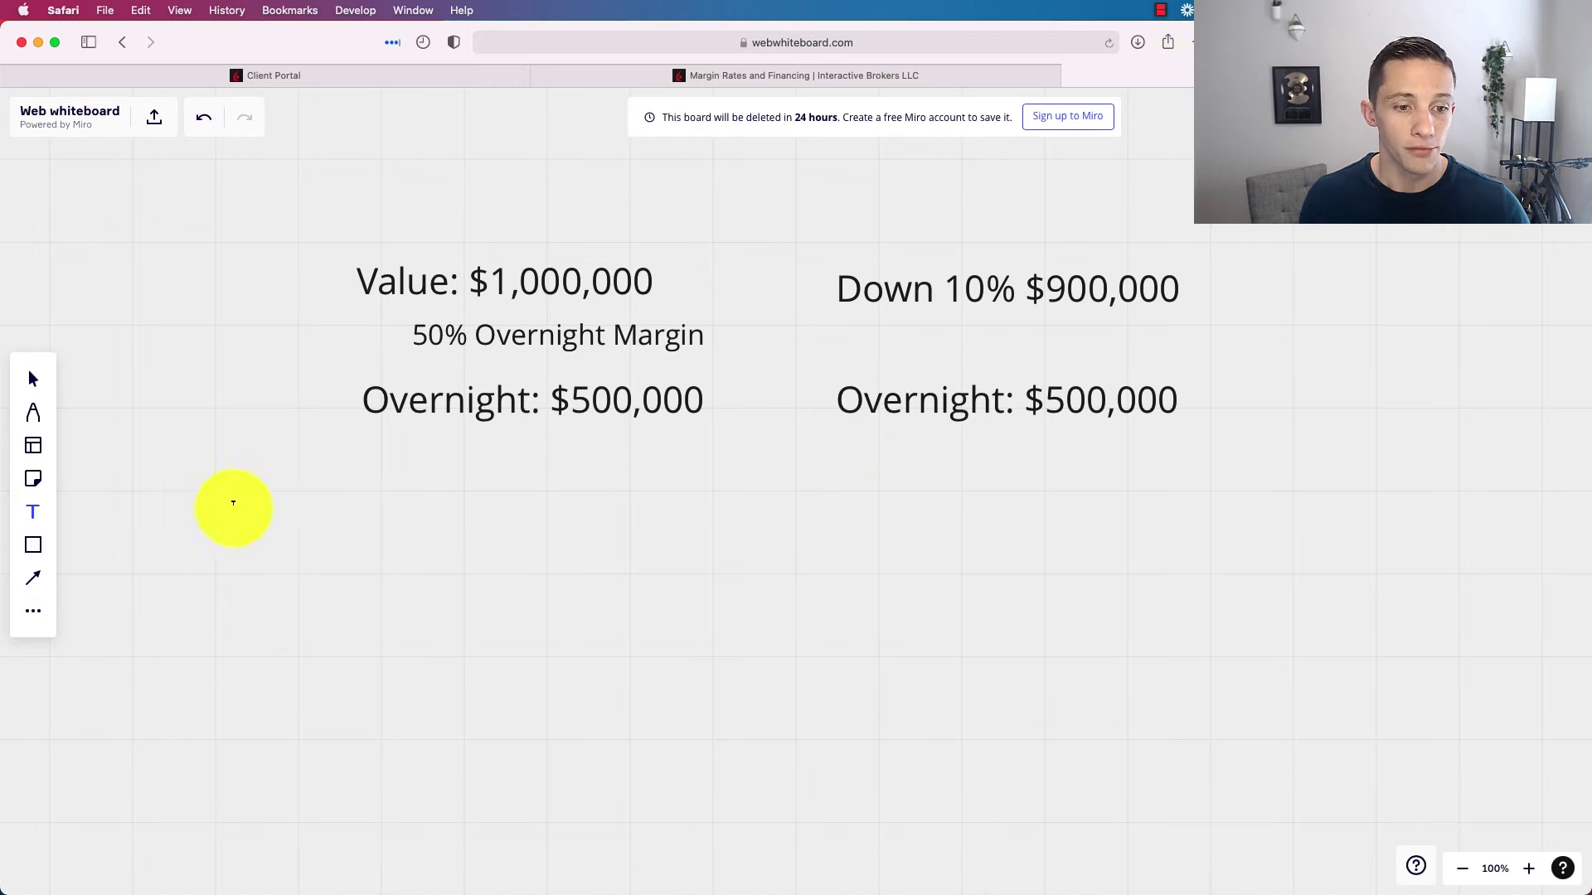
left_click(306, 496)
type("Marg")
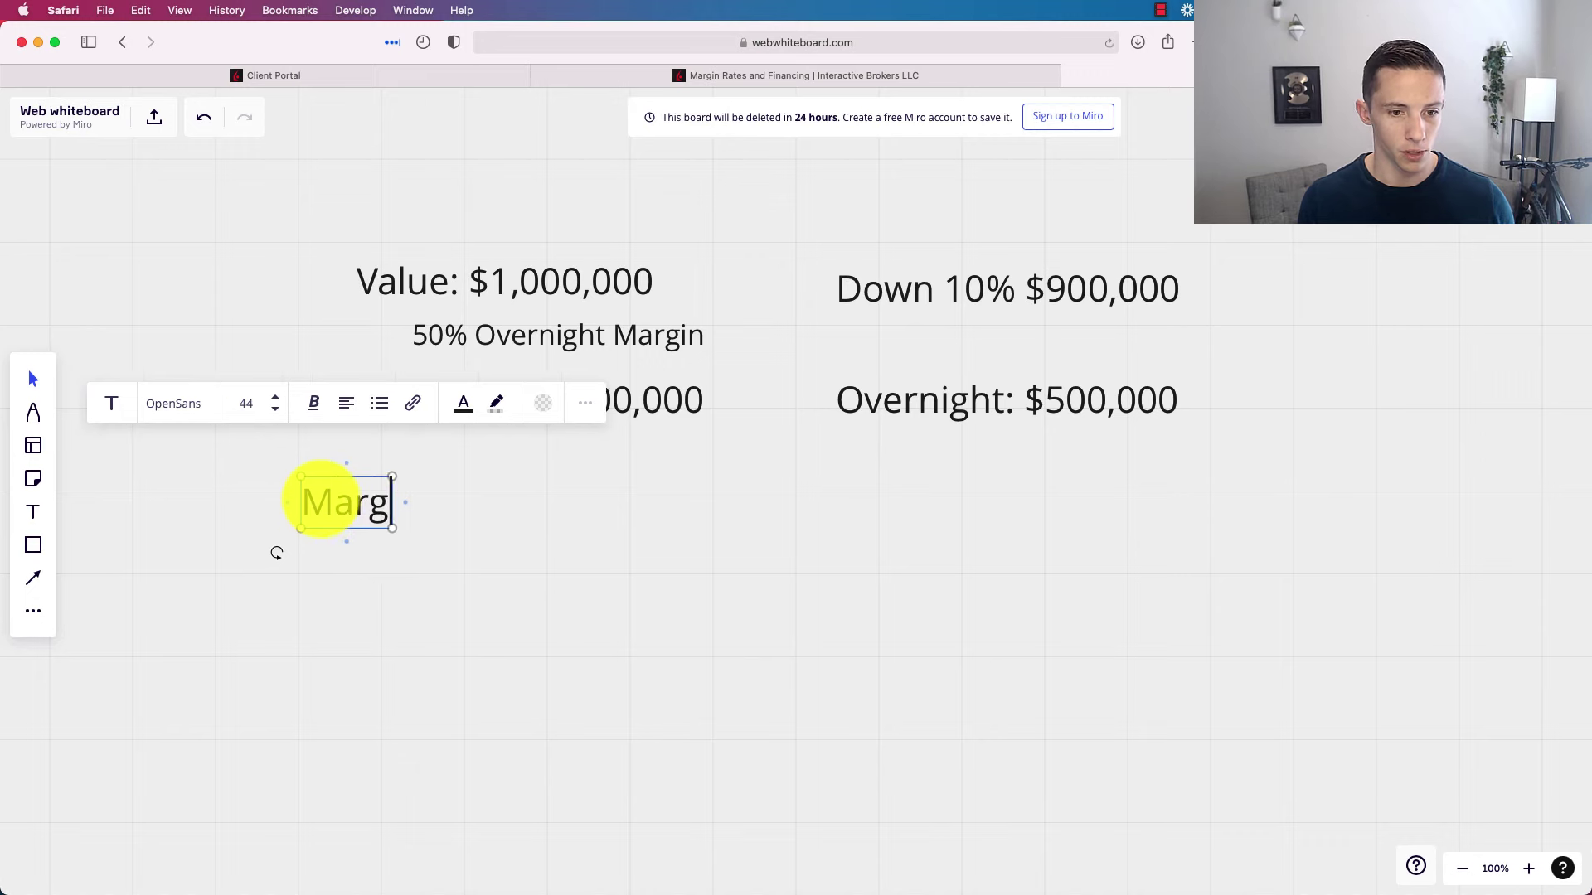
type("in Loans ")
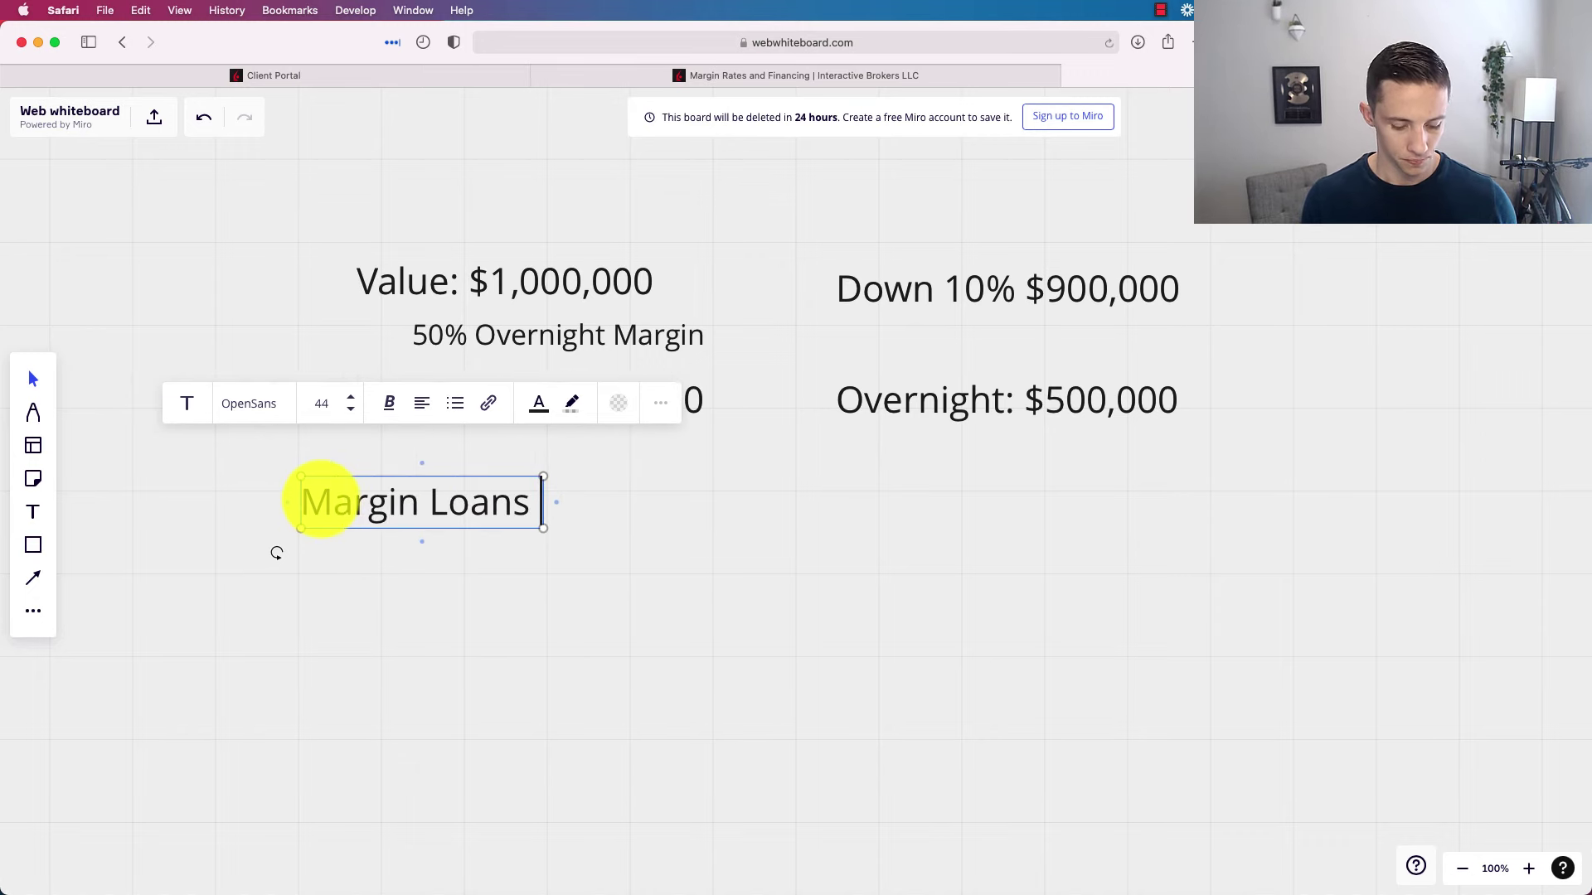
type("WHy")
key("BackSpace")
key("BackSpace")
type("hy?")
key("Return")
type("- Fund Account ")
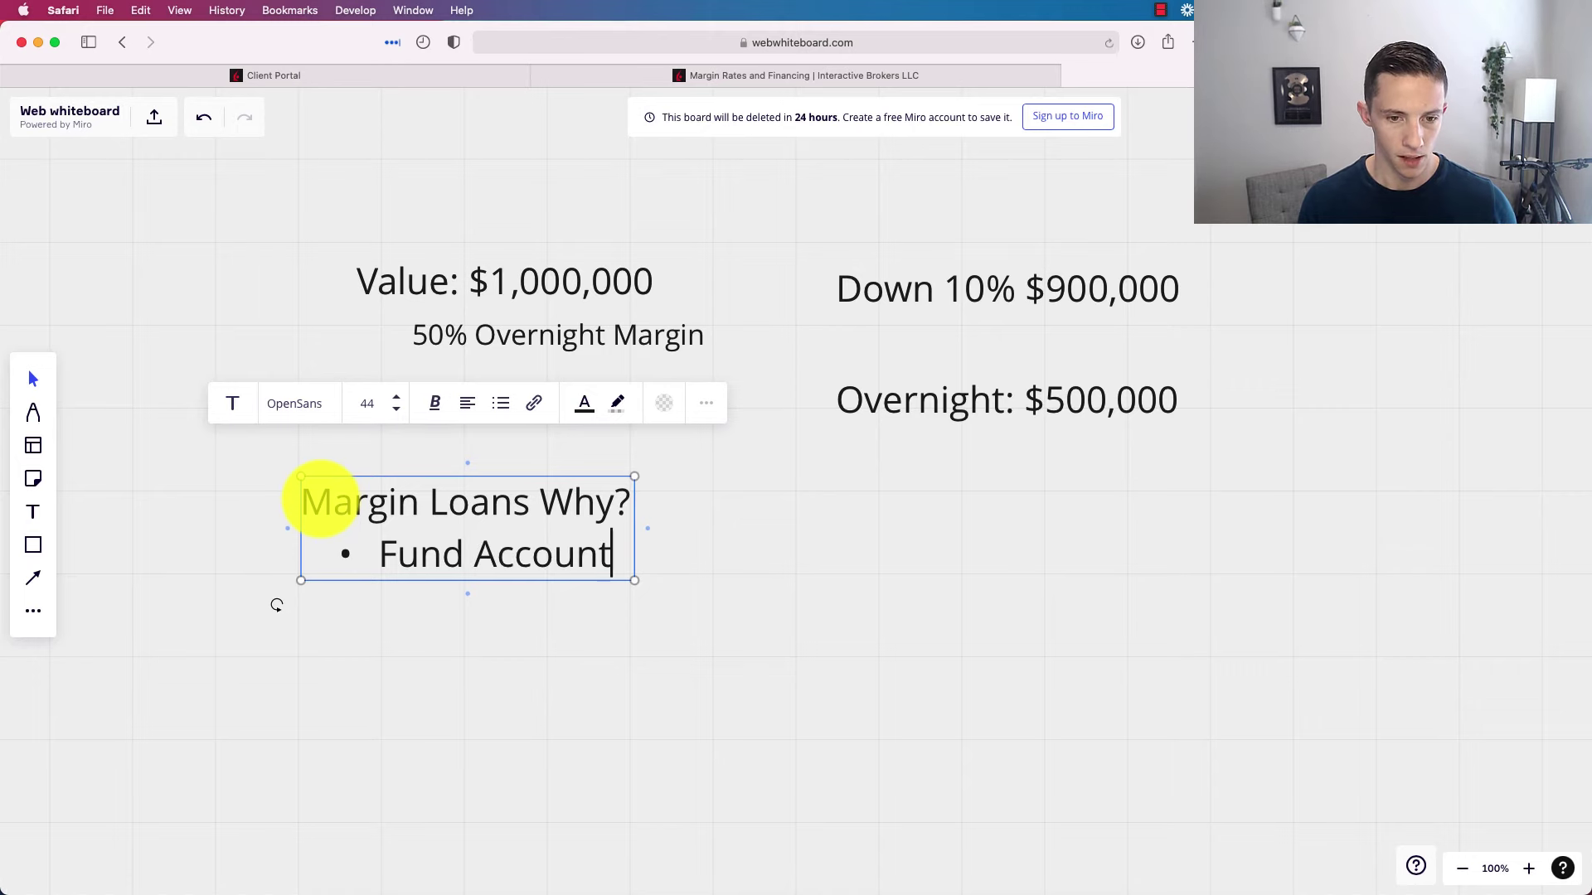
type("Rec")
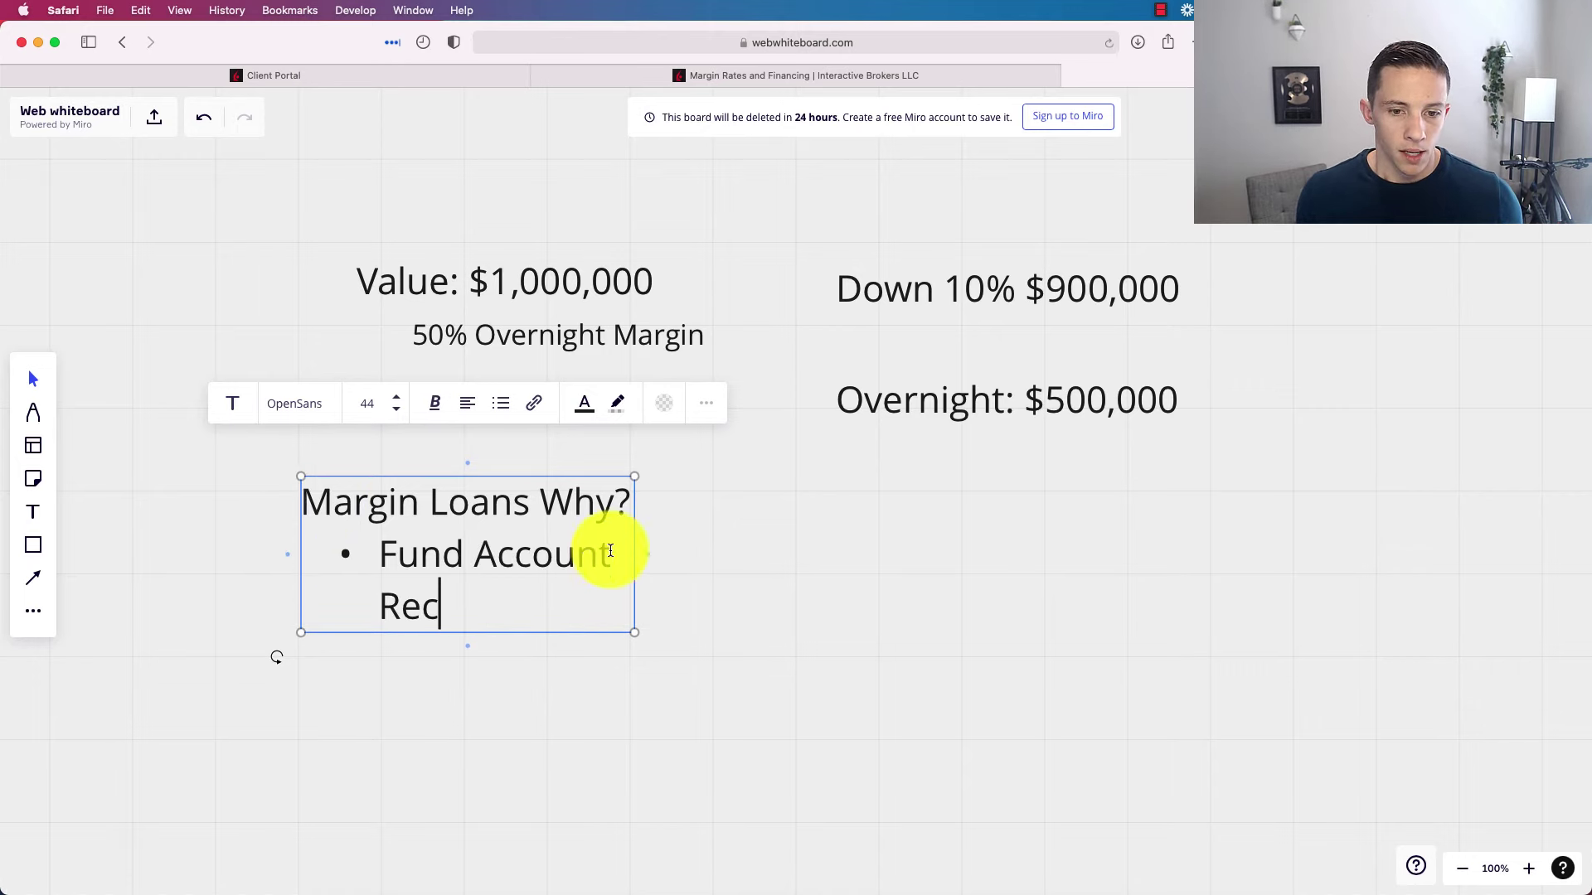
Step: Widen the Margin Loans Why? text box so 'Fund Account Rec' fits one line, and start a second bullet
left_click(810, 549)
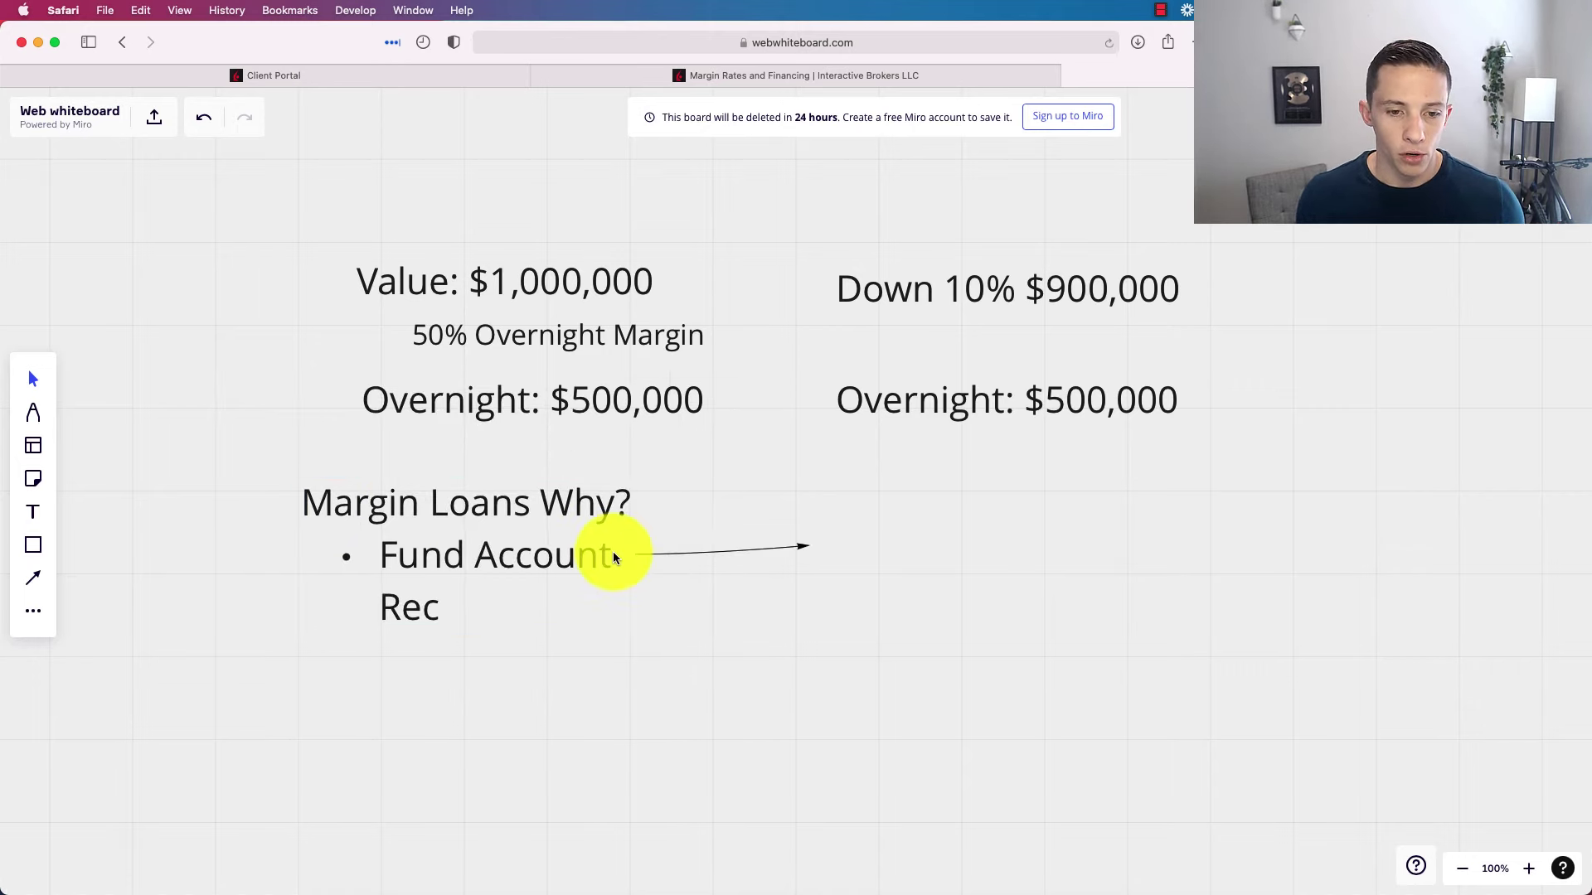
left_click(570, 564)
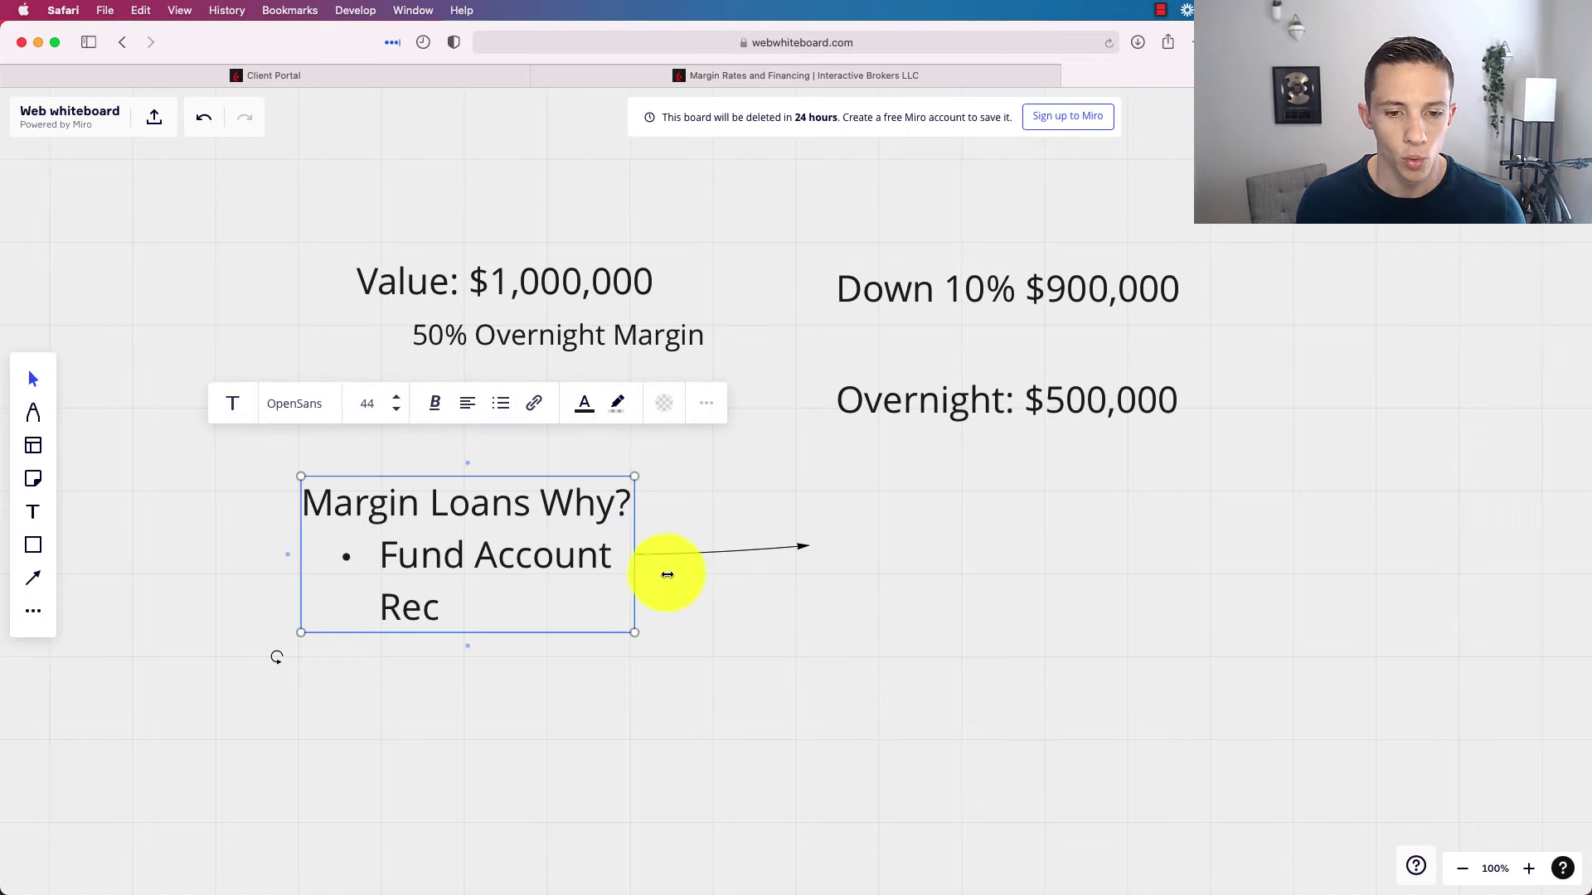
left_click_drag(633, 633, 813, 611)
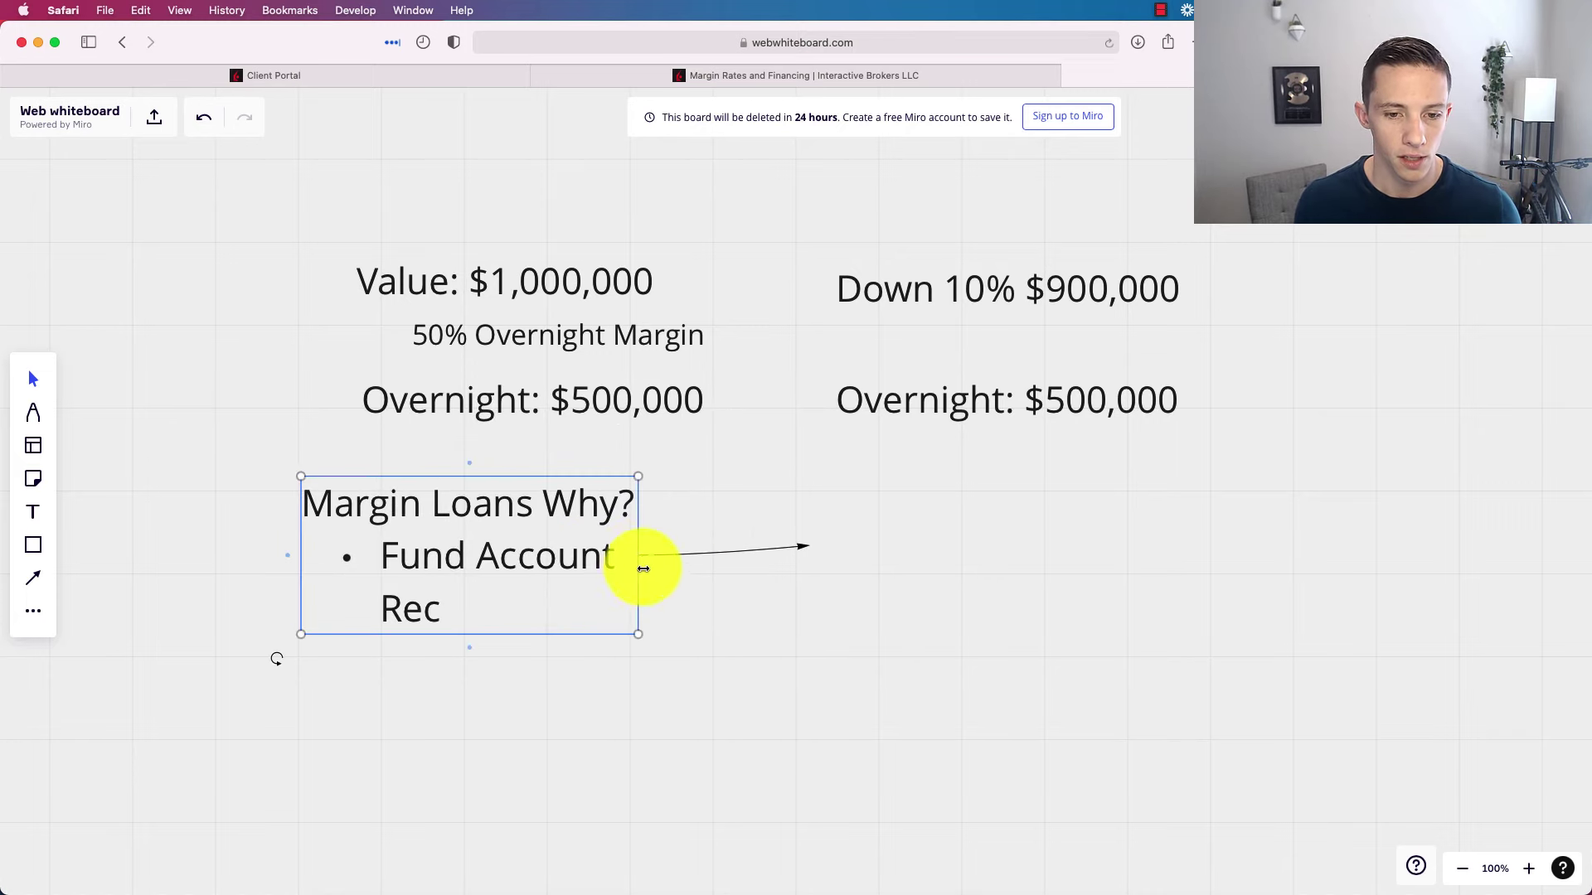
left_click_drag(643, 567, 929, 556)
left_click(676, 554)
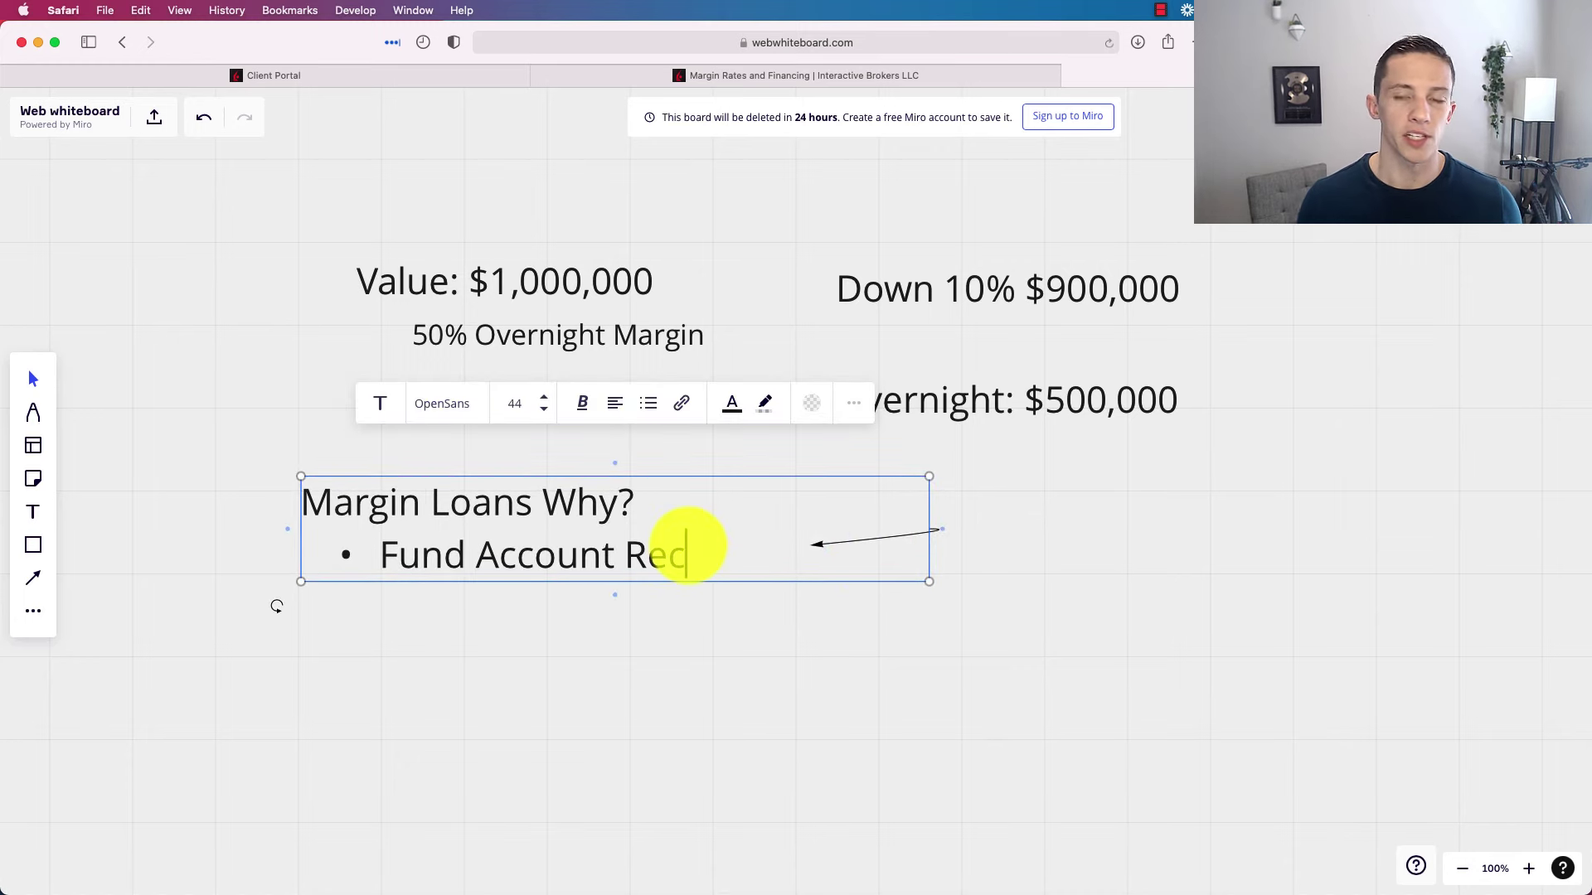
key("Return")
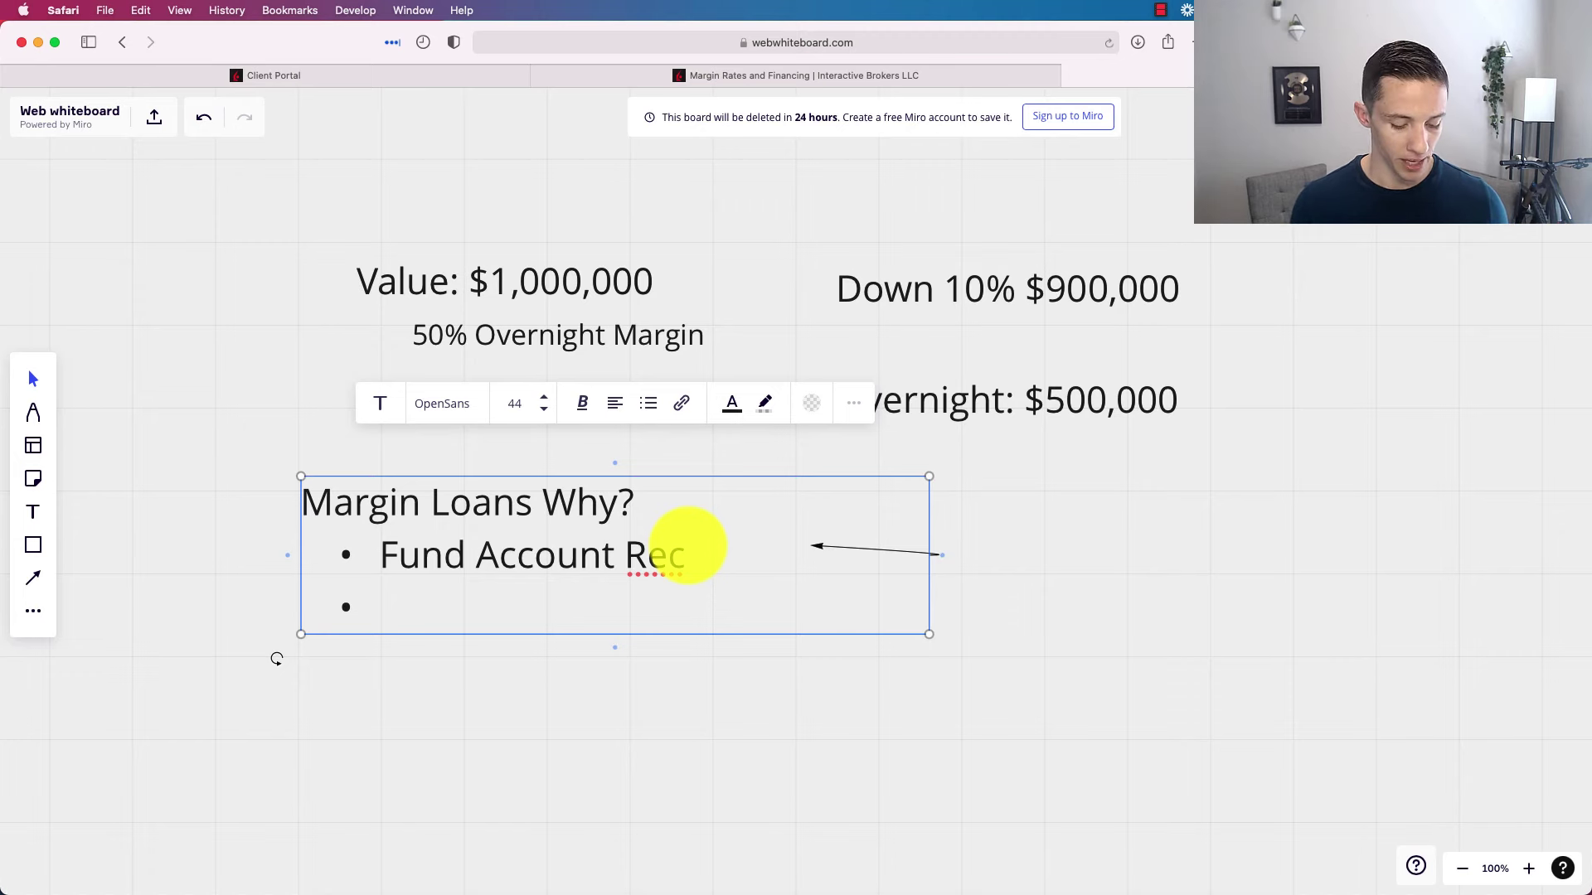
Step: Type 'Safety Net' as the second bullet
type("Safety ")
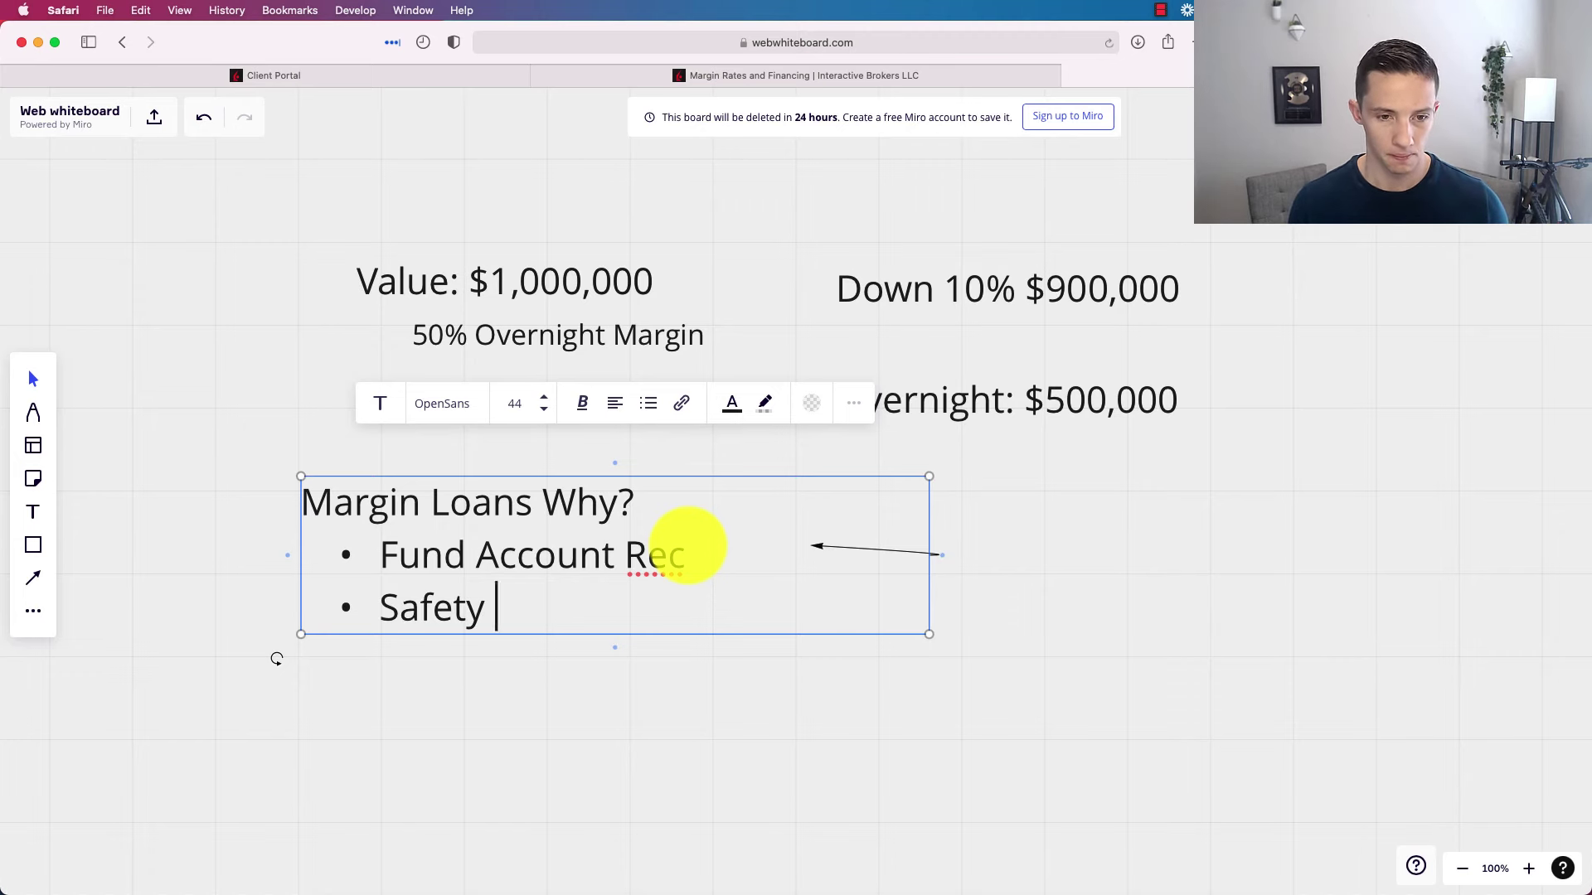
type("Net")
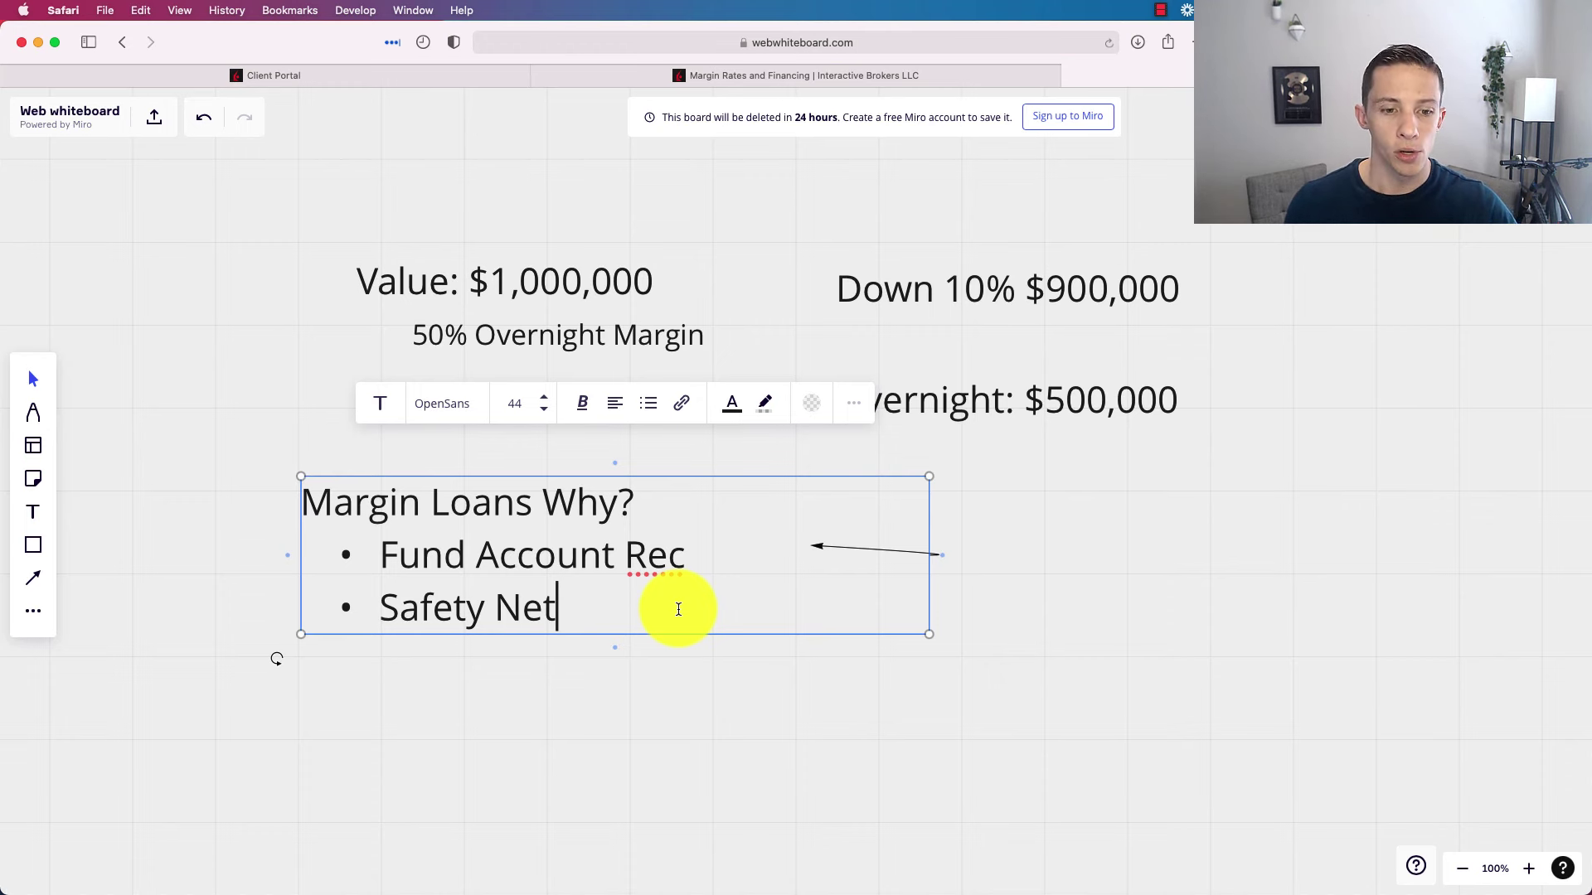
Step: Add a third bullet reading 'Cash off er on house'
key("Return")
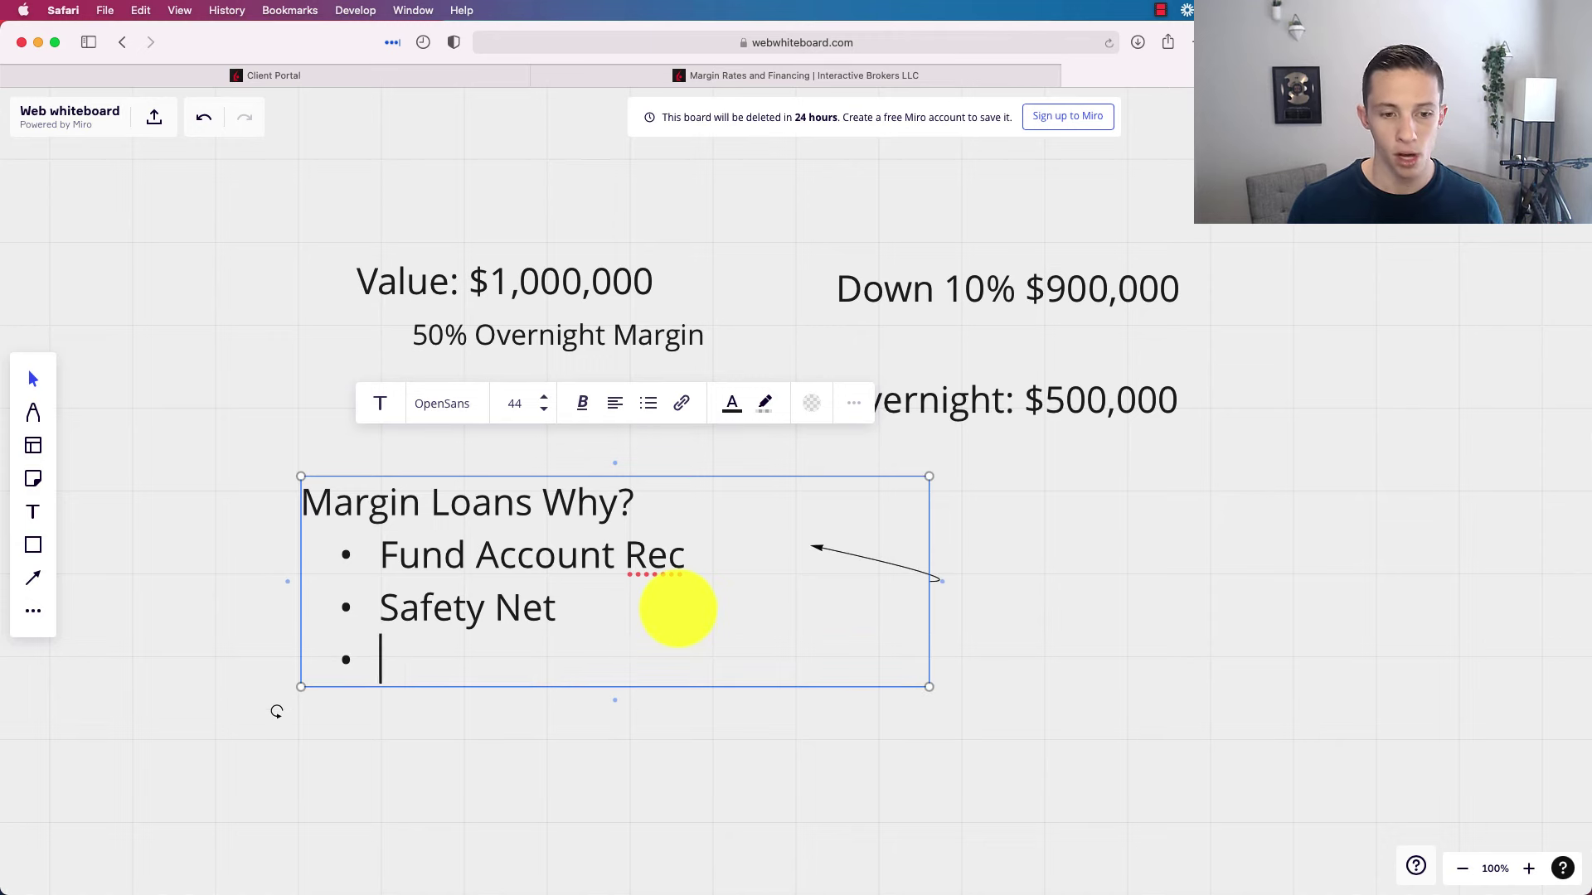
type("Cash off er ")
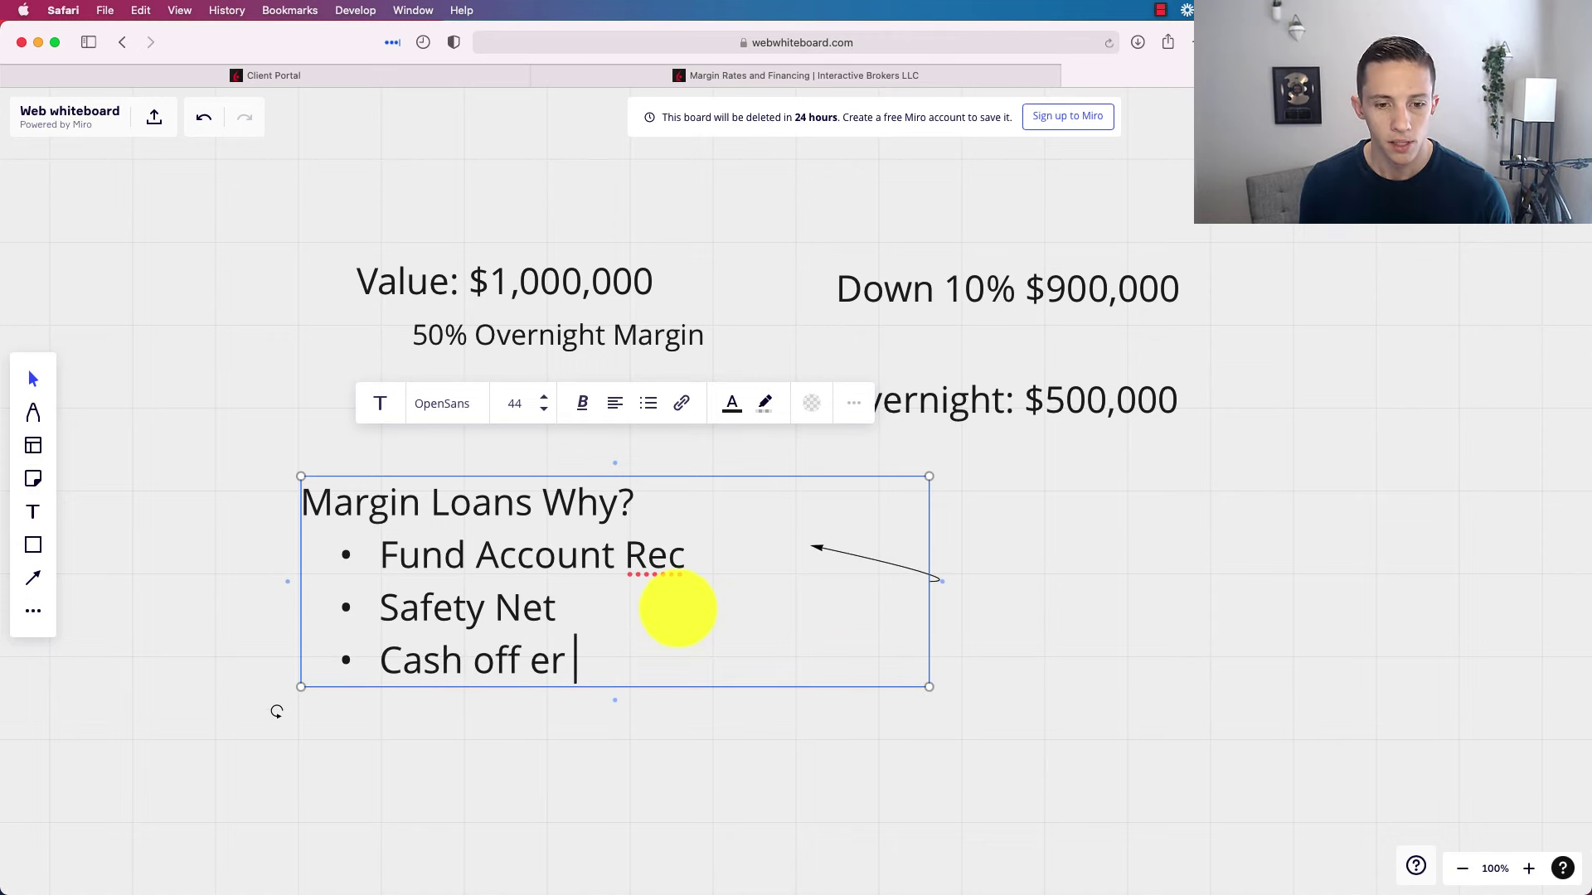
type("on hour")
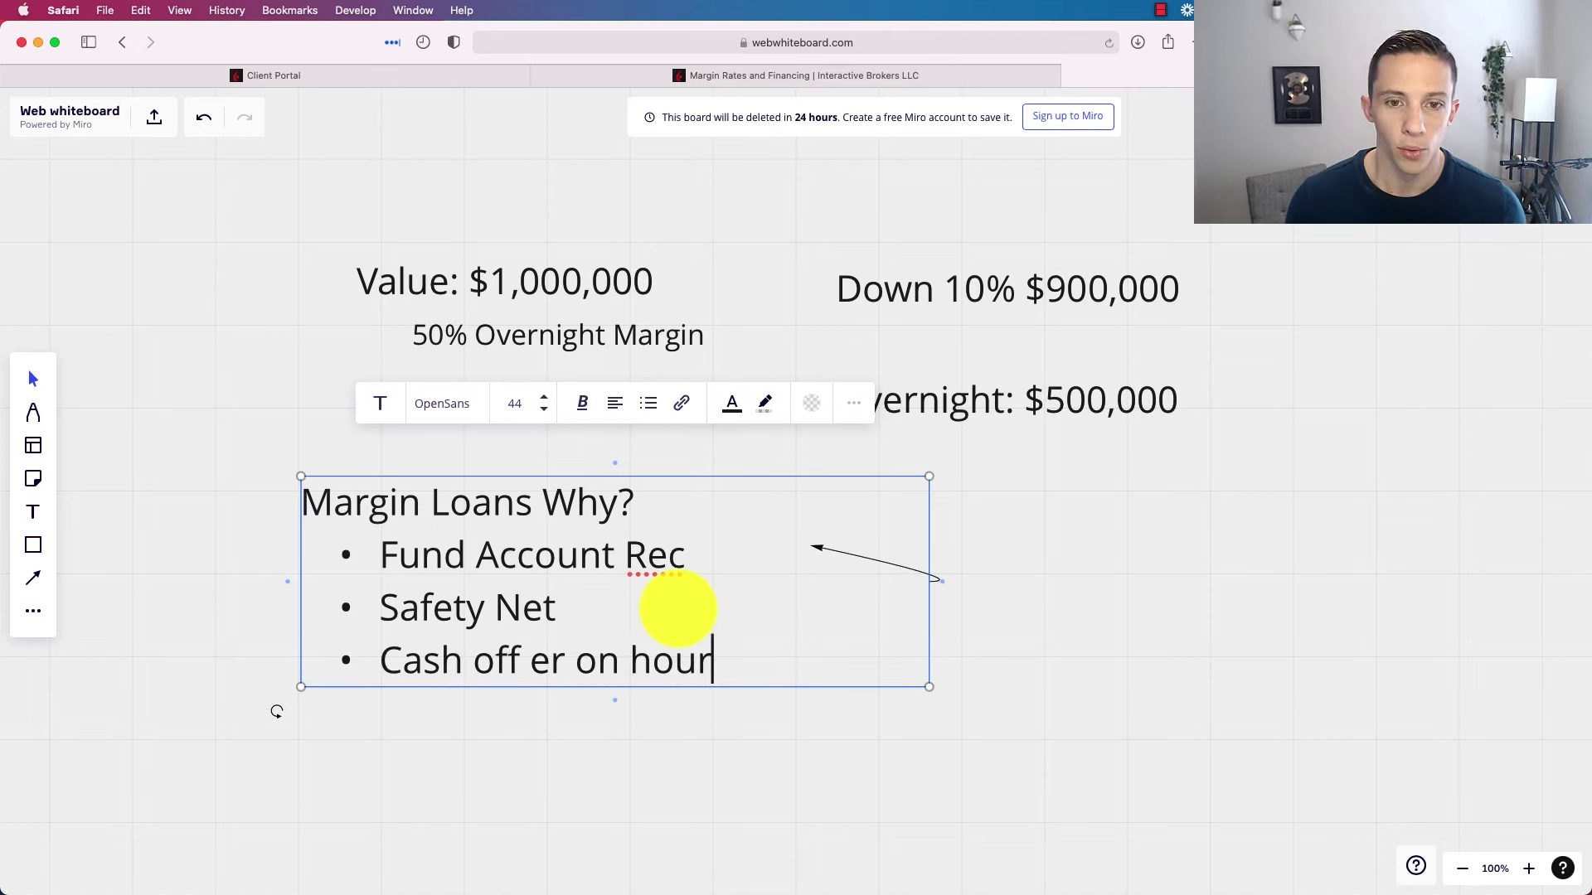
key("BackSpace")
type("se")
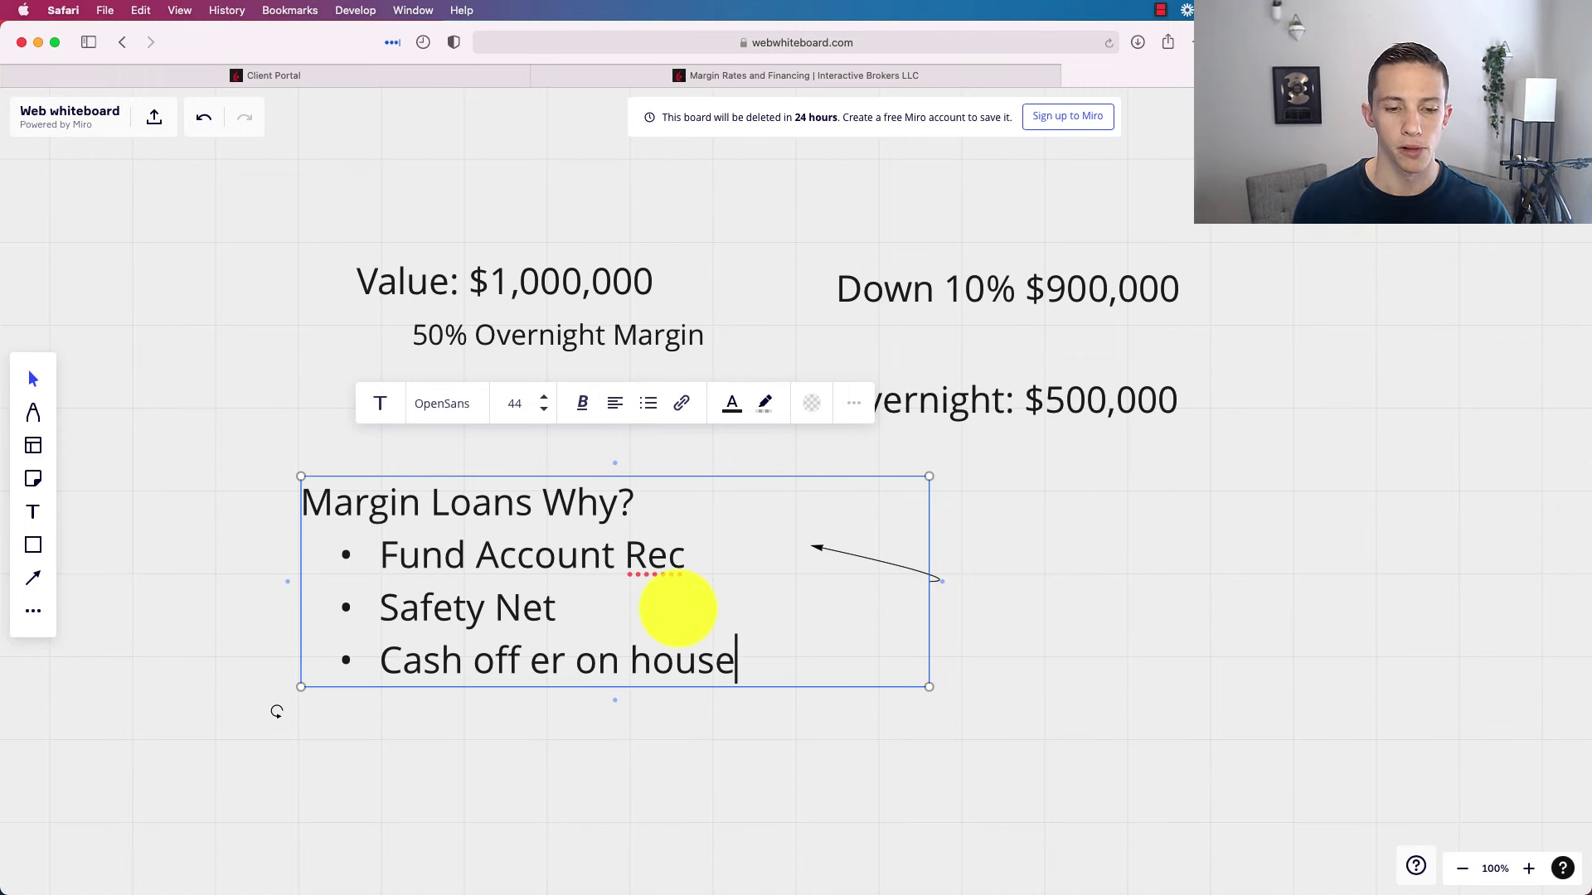
Step: Add a fourth bullet reading 'Home improvements'
key("Return")
type("Home improv")
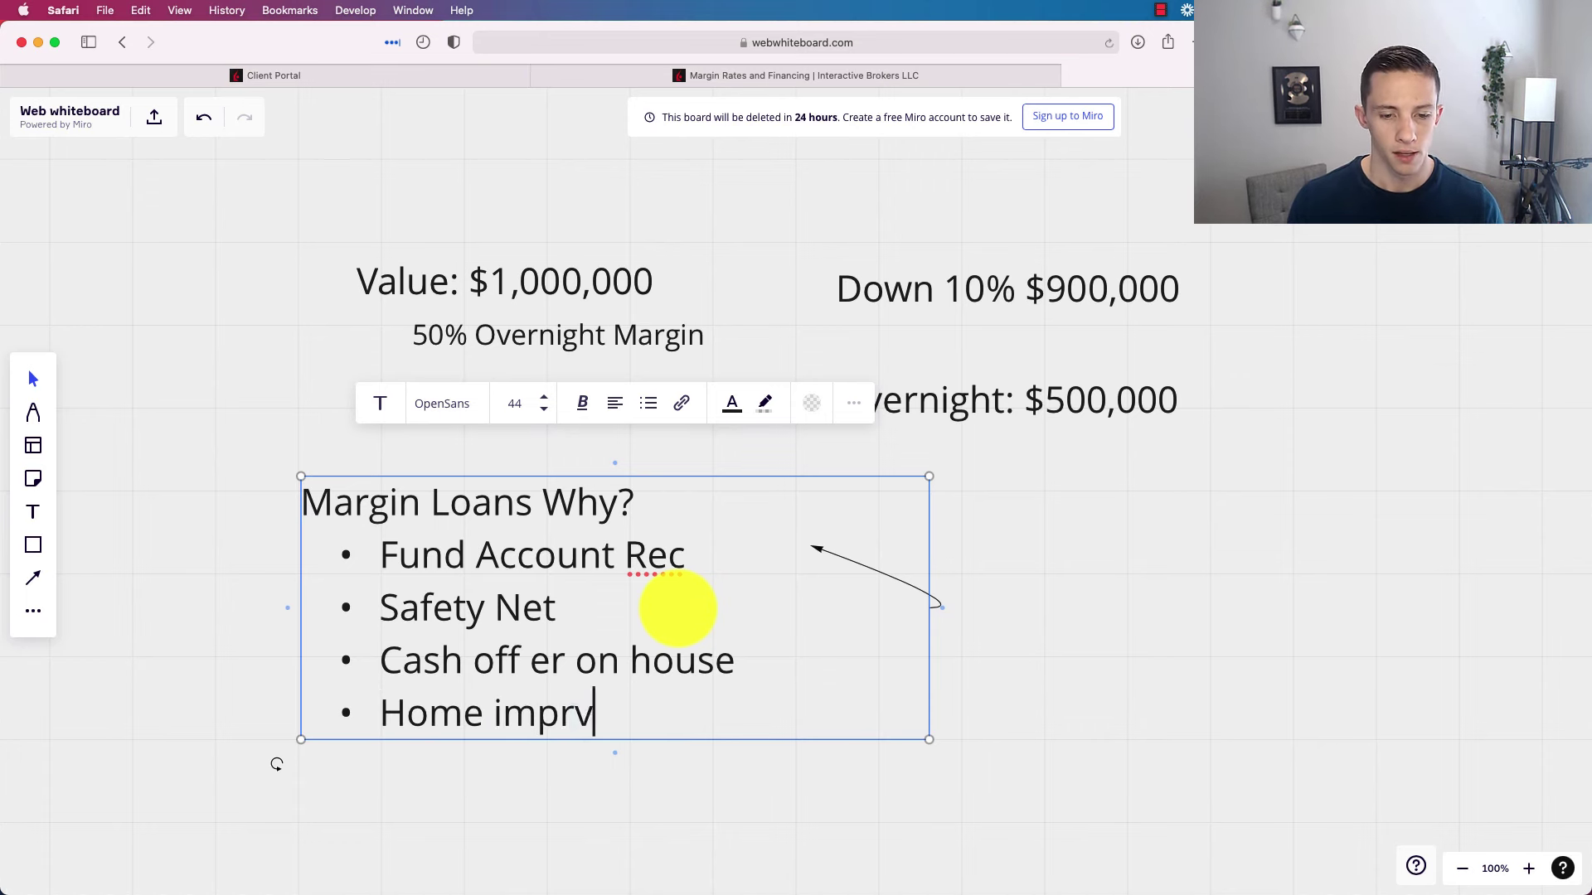
key("BackSpace")
type("ovements")
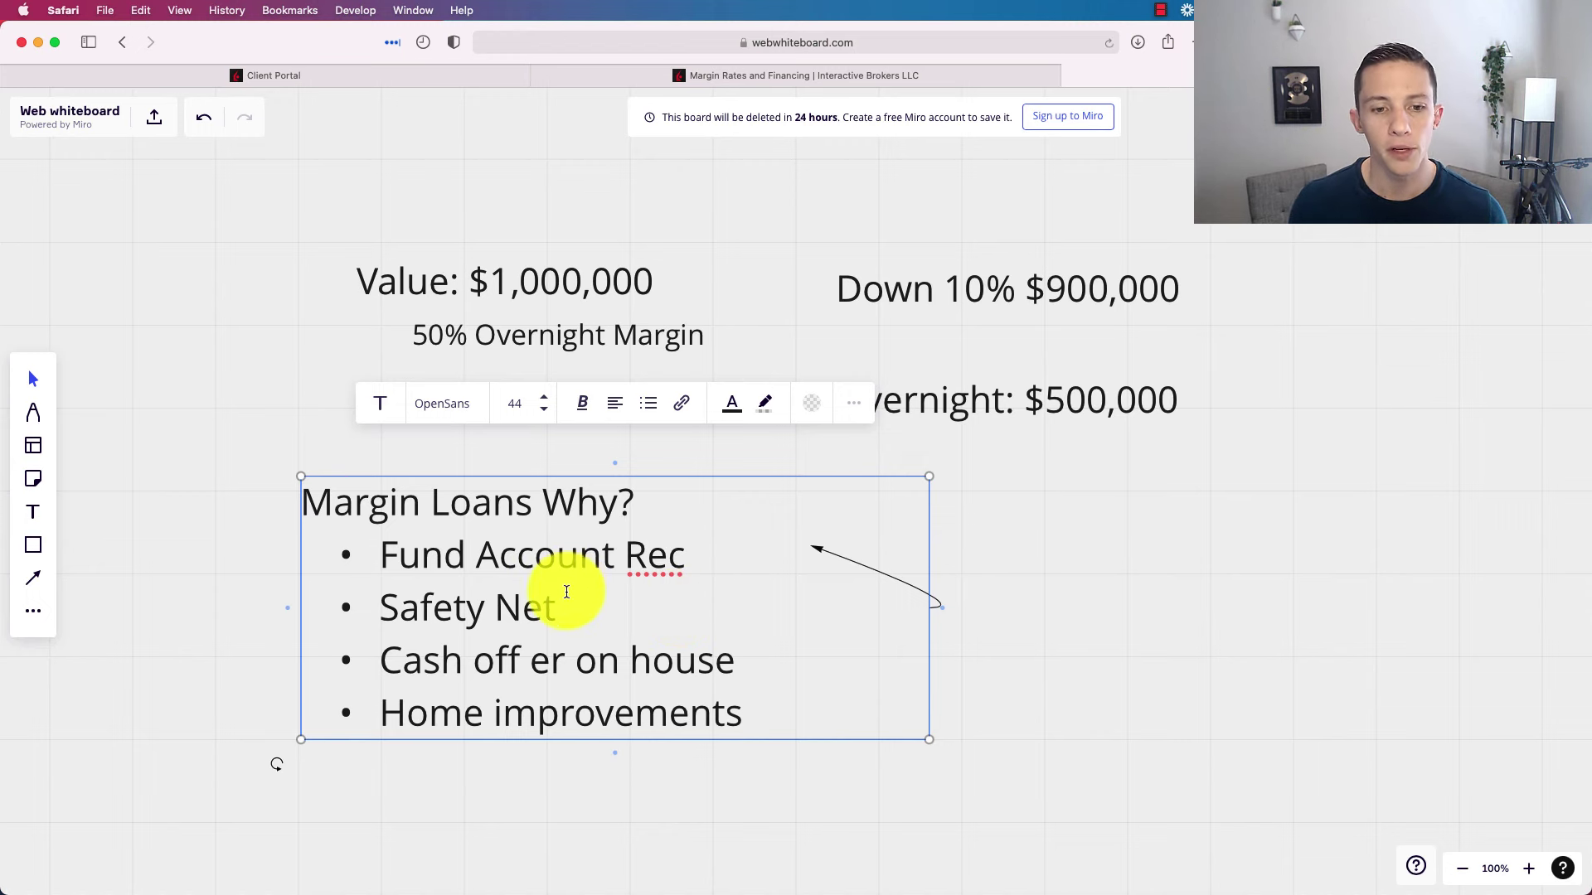
Step: Correct the third bullet to 'Cash offer on house' by removing the stray space
left_click(532, 661)
key("BackSpace")
left_click(771, 713)
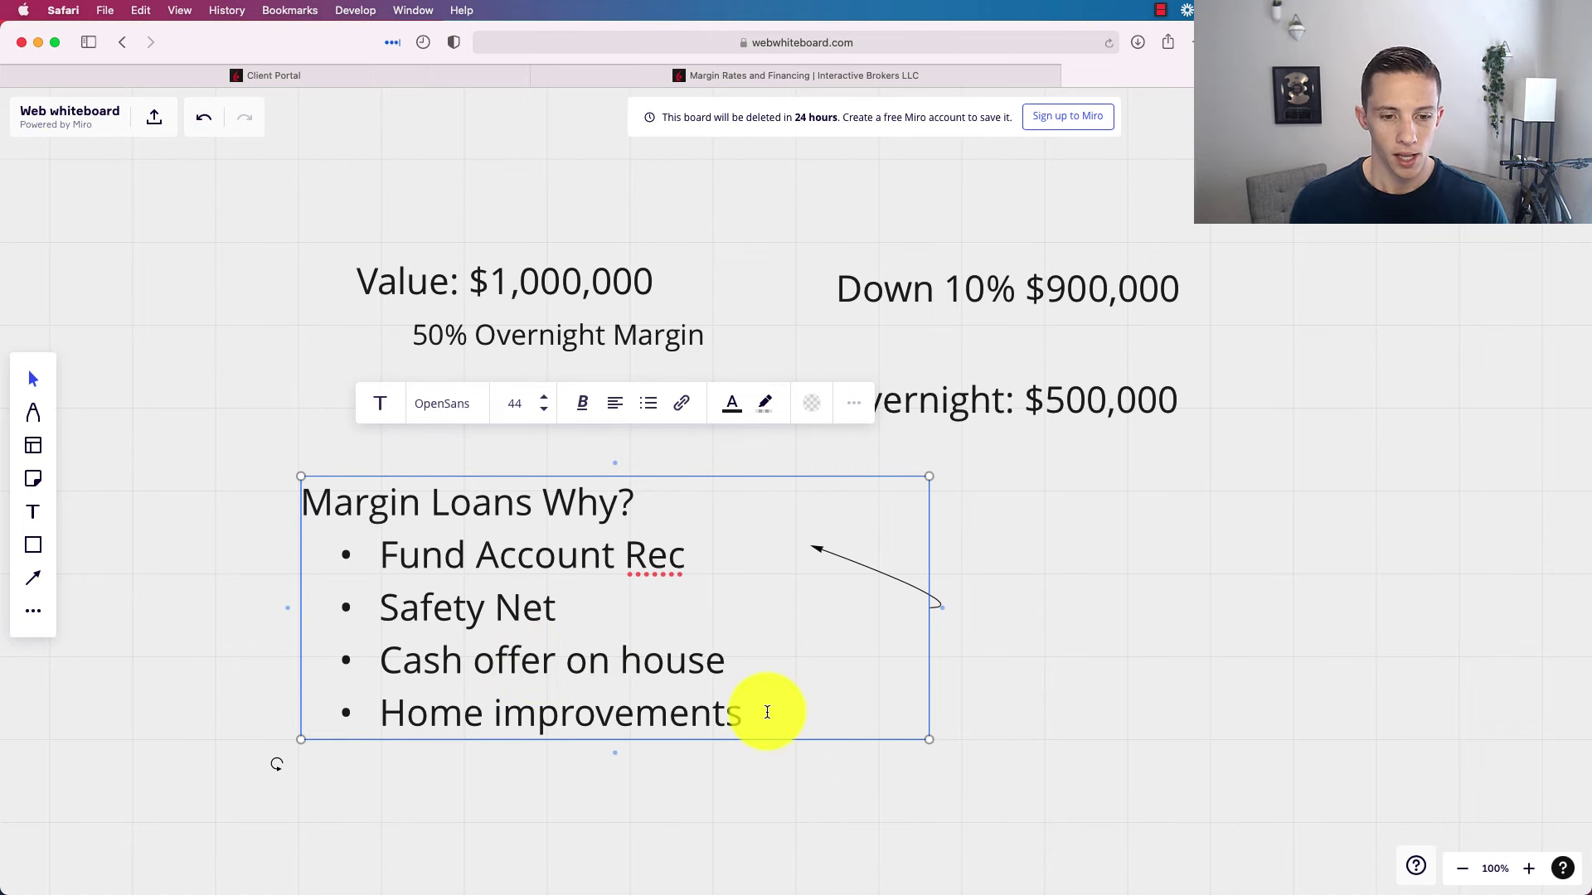
Step: Add a fifth bullet, 'Business opps', and exit the reasons text box
key("Return")
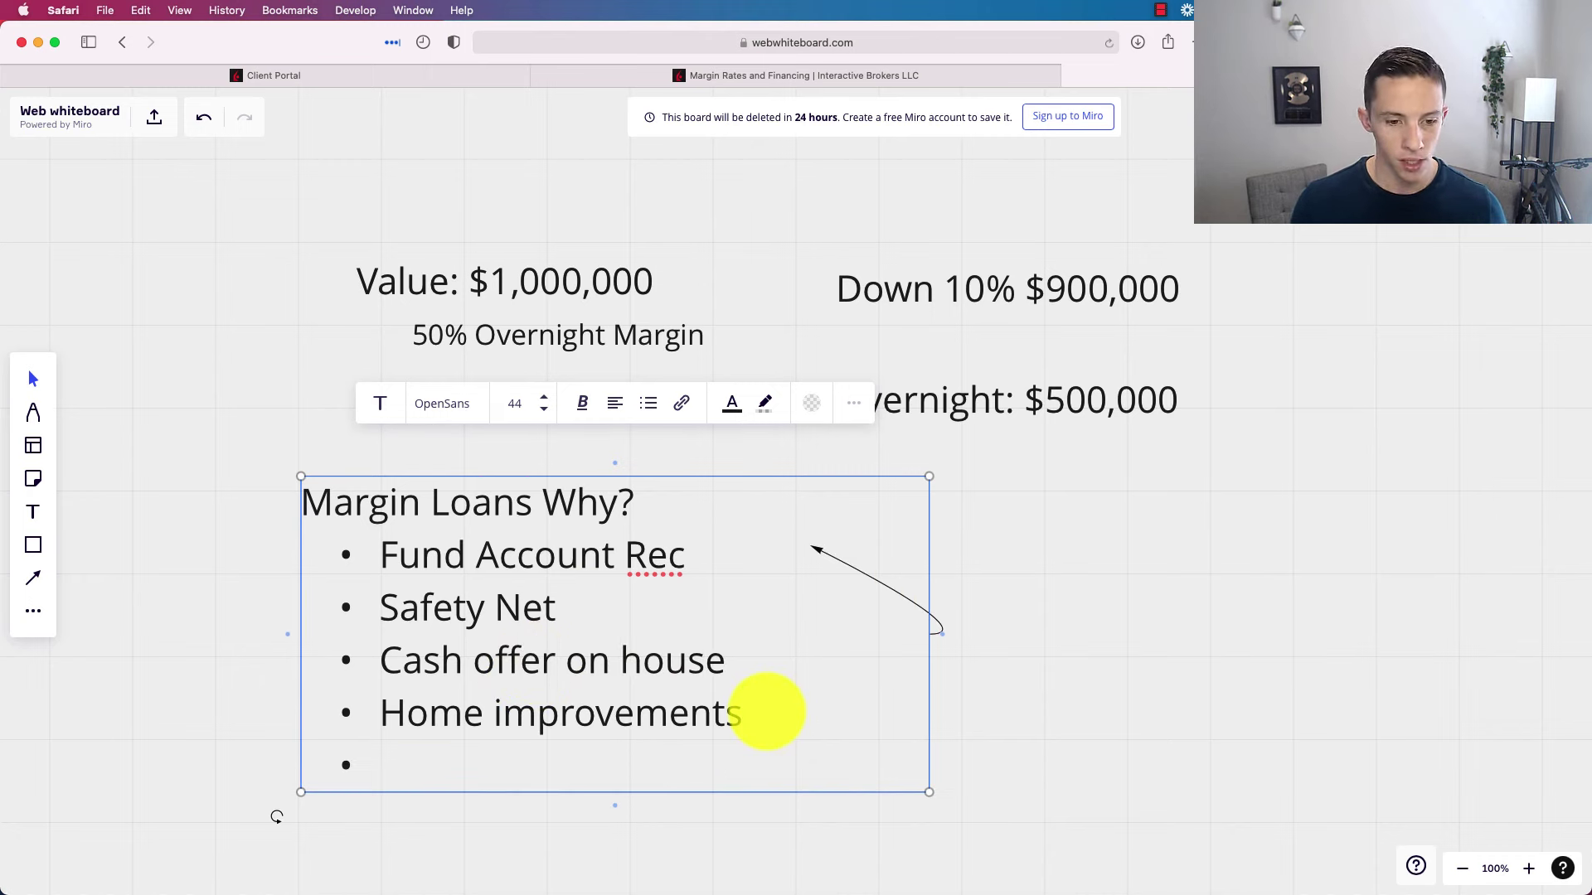
type("Business o")
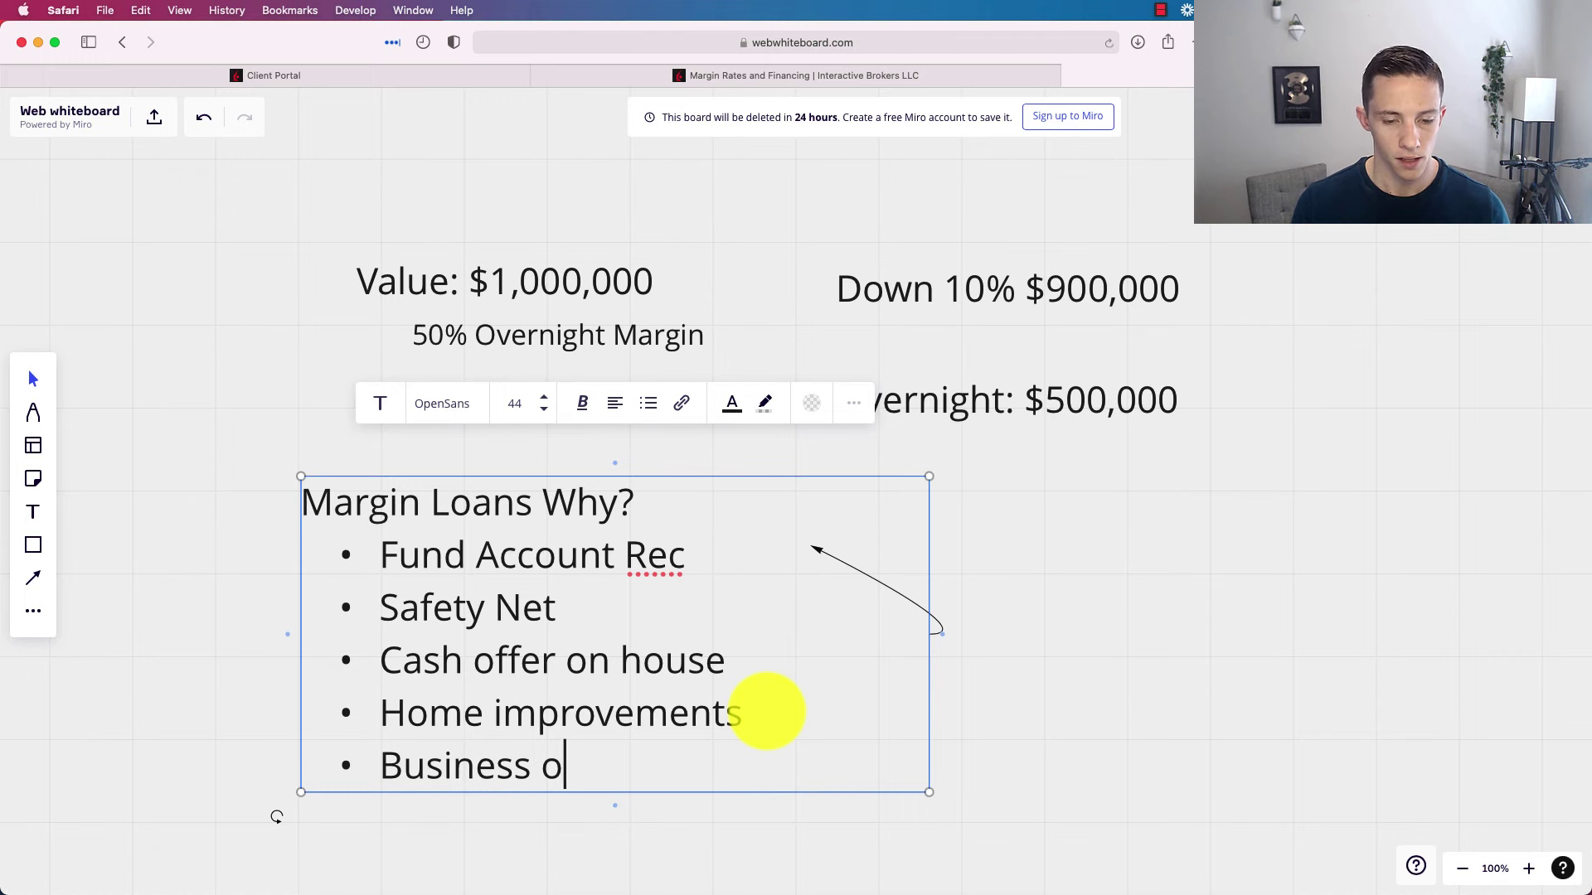
type("pps")
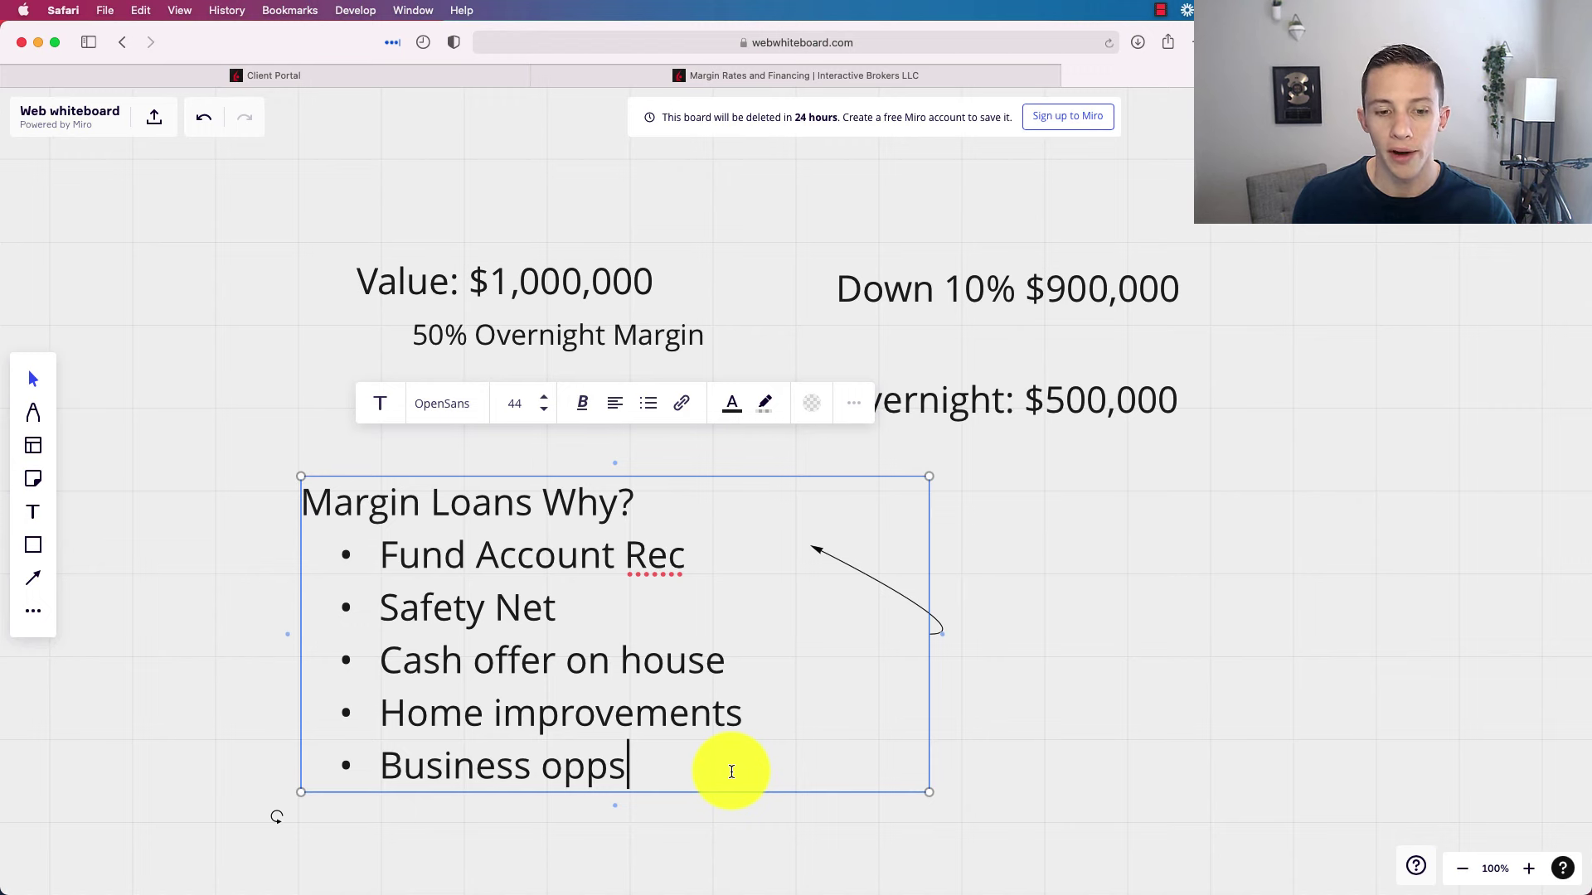
left_click(284, 545)
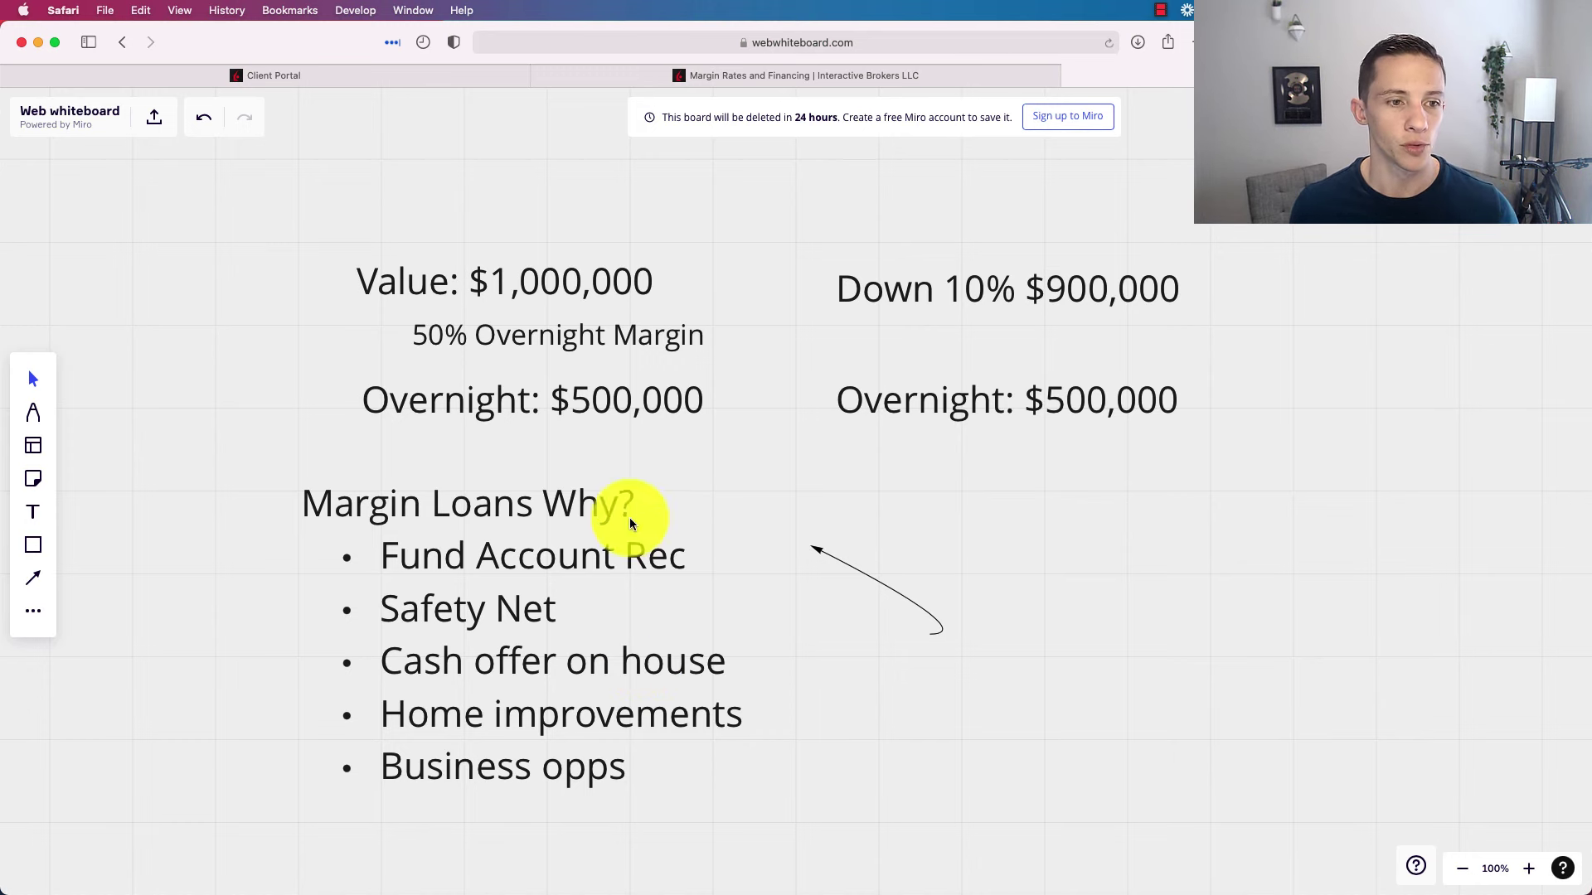
Step: Place a 'Personallyy 25%' label above 'Down 10% $900,000' and pan the board slightly
left_click(33, 512)
left_click(854, 232)
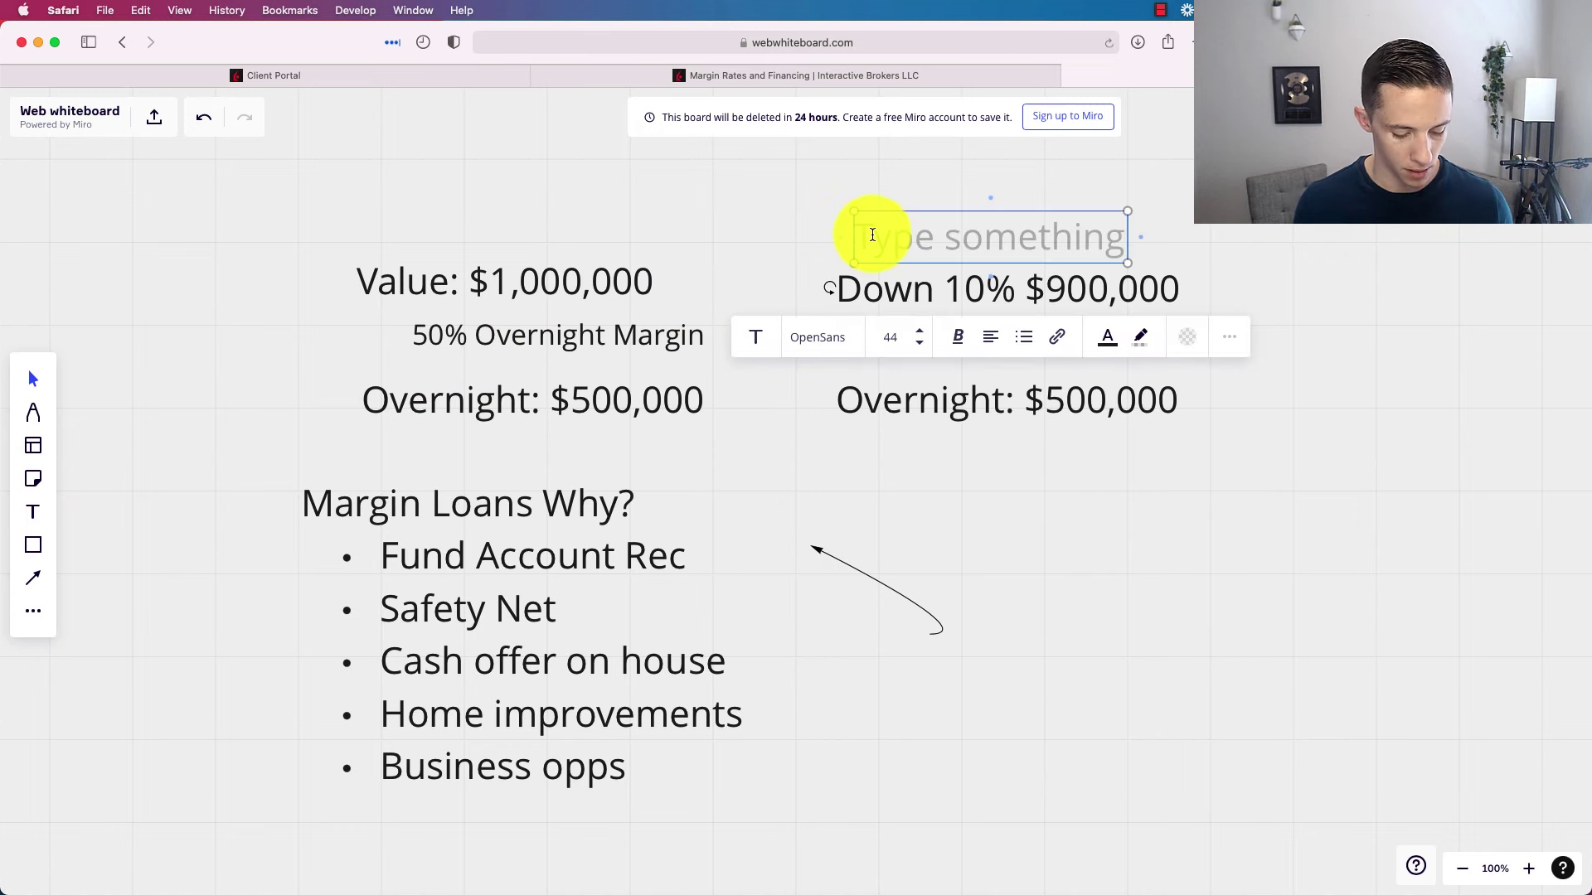
type("PErsonall")
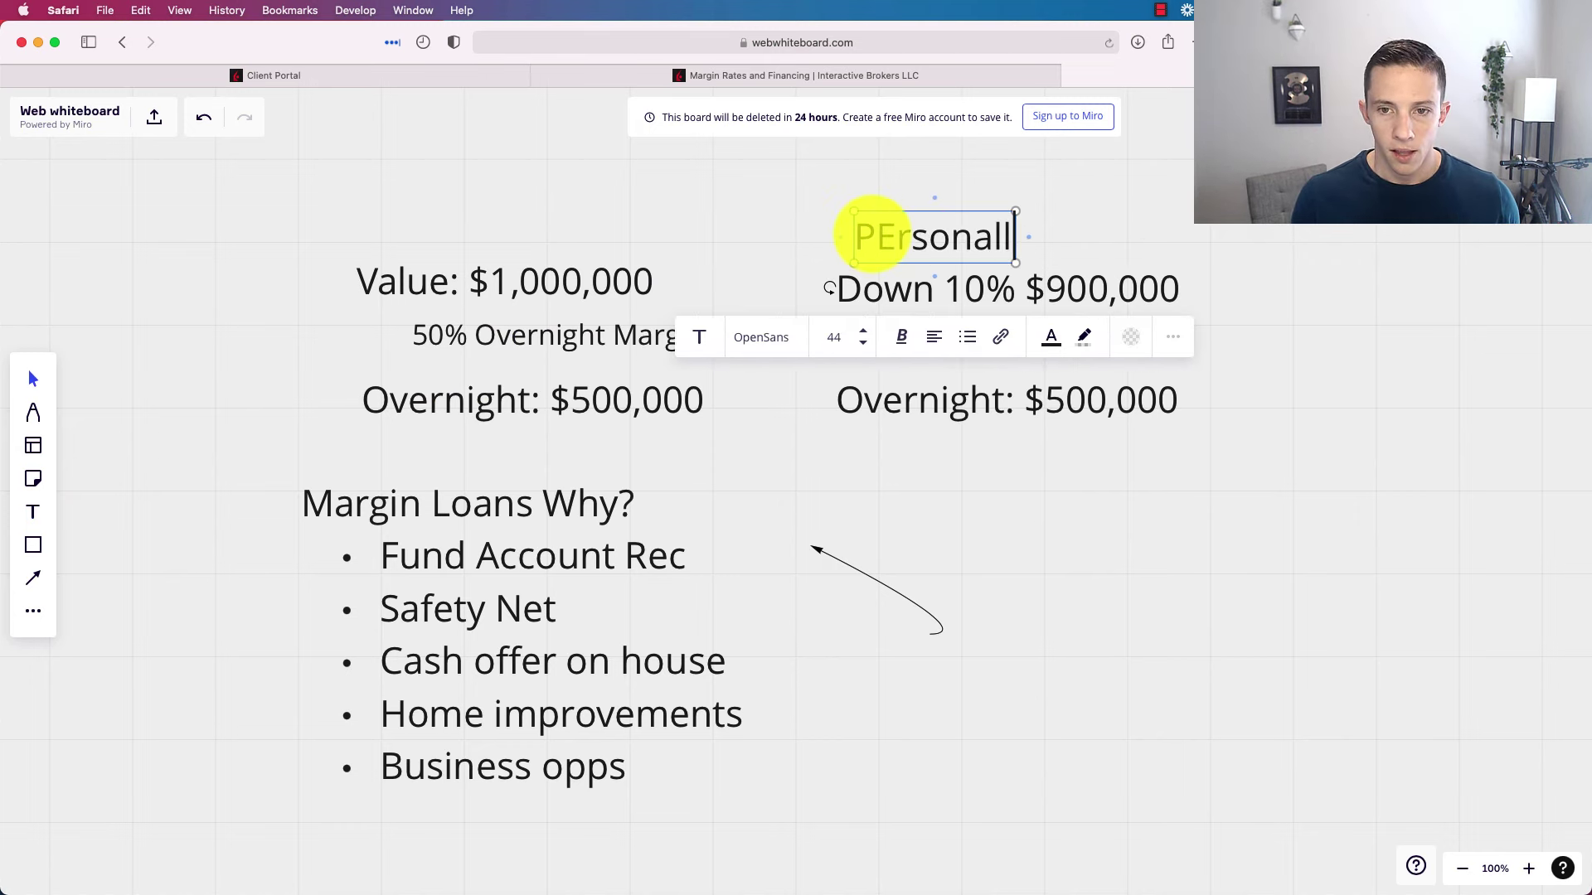
type("yy 25%")
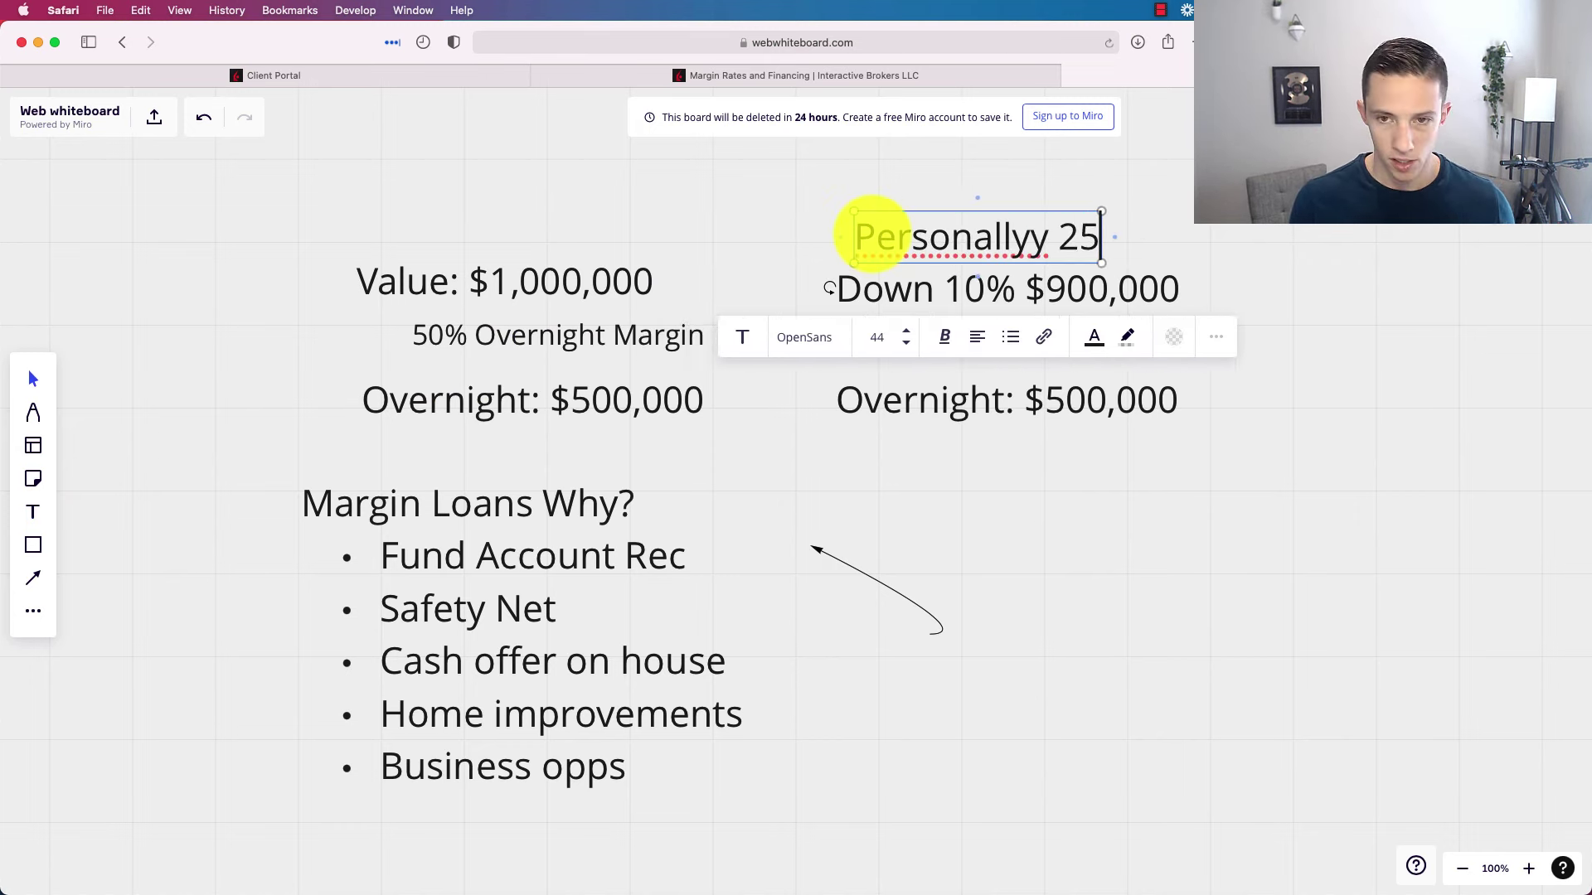
left_click(917, 199)
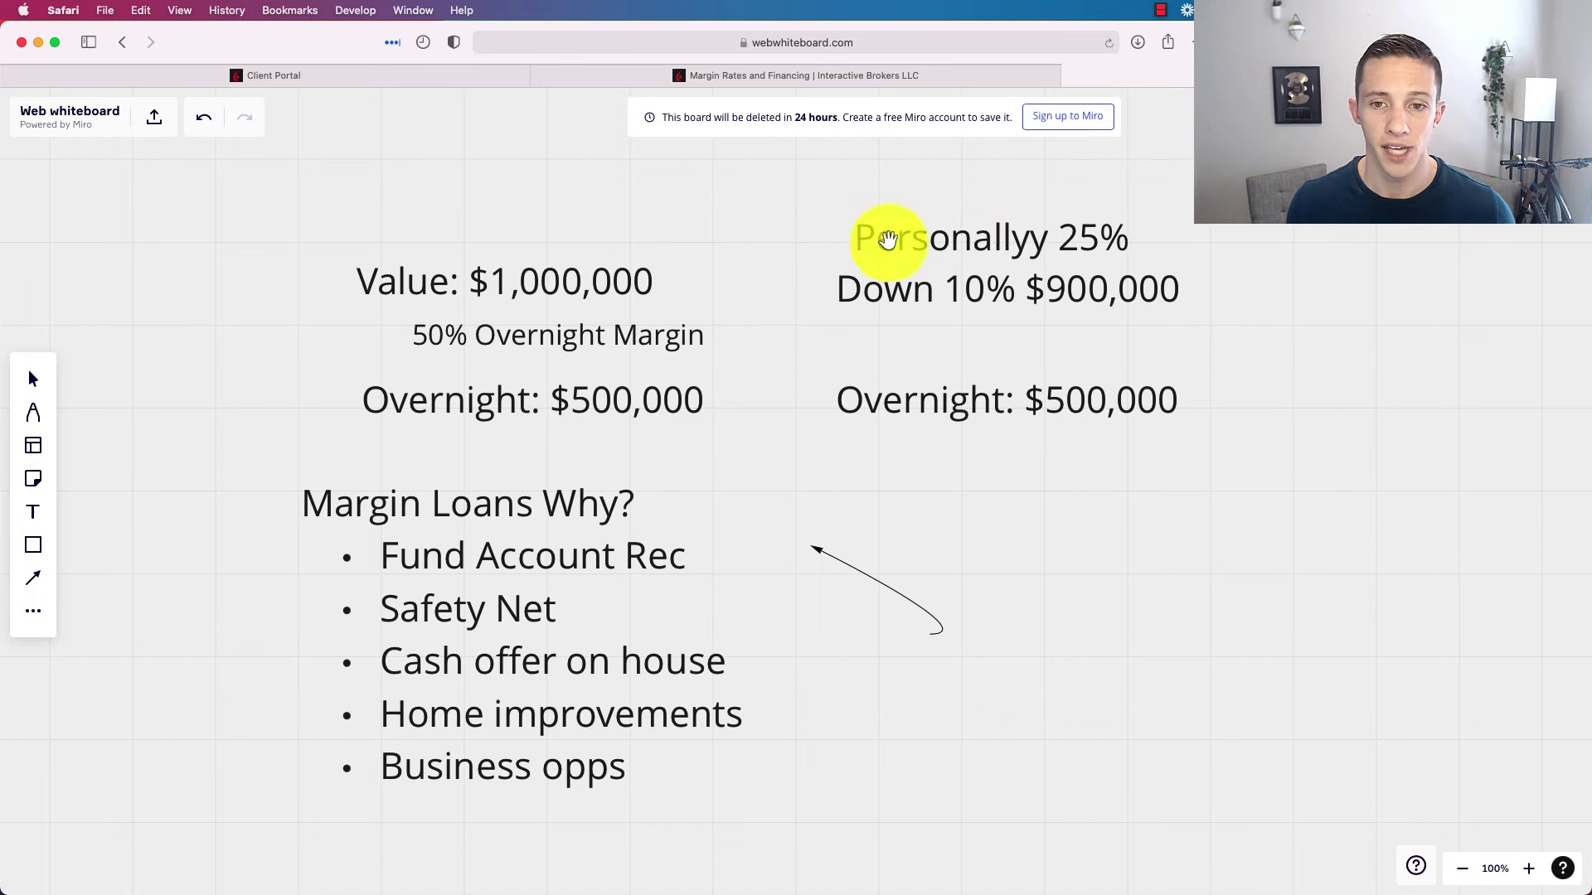
left_click_drag(881, 240, 955, 275)
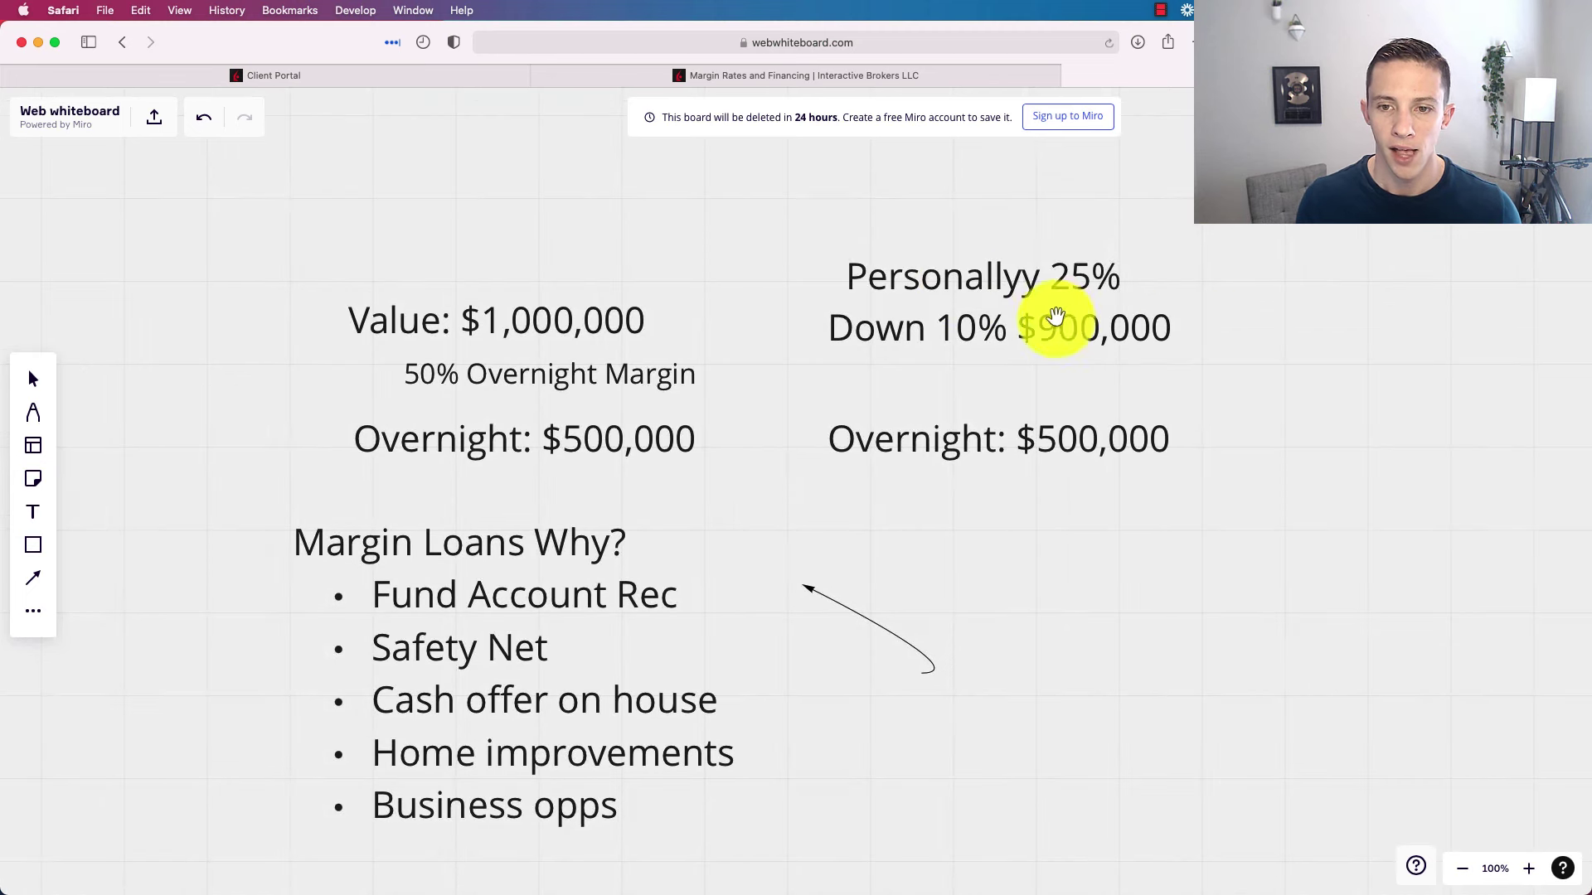